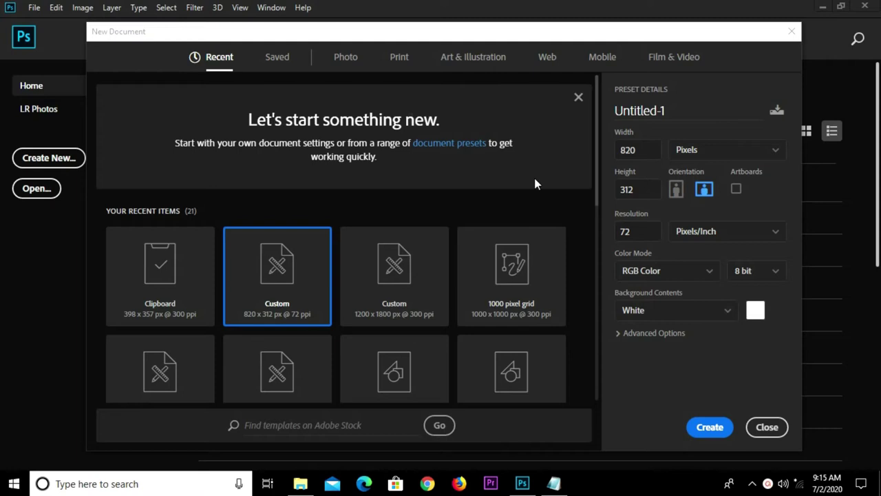
Confirm width 820 px, height 312 px and 72 ppi, then create the blank banner document.
{"action": "left_click", "coordinate": [622, 156]}
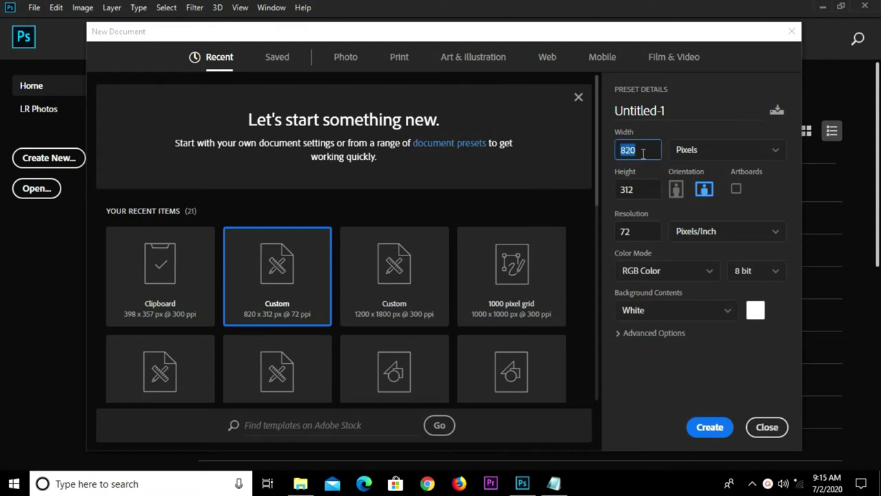
{"action": "left_click", "coordinate": [638, 188]}
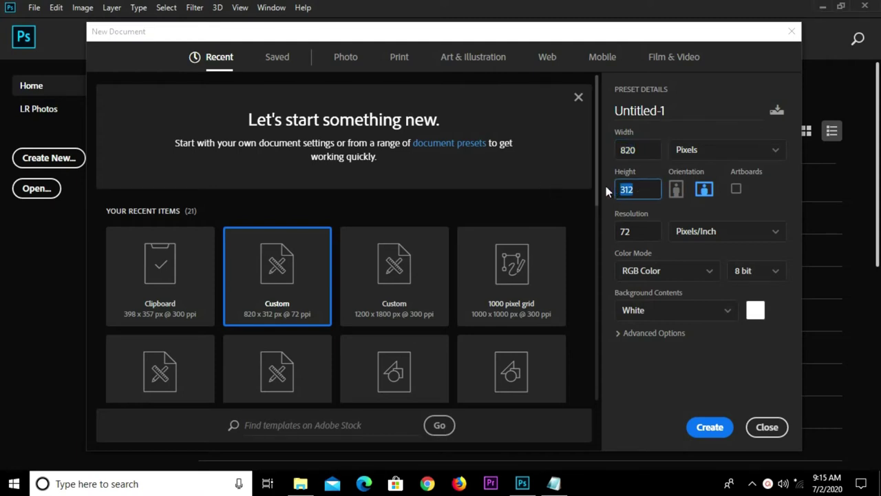
{"action": "left_click", "coordinate": [619, 232]}
{"action": "left_click", "coordinate": [704, 419]}
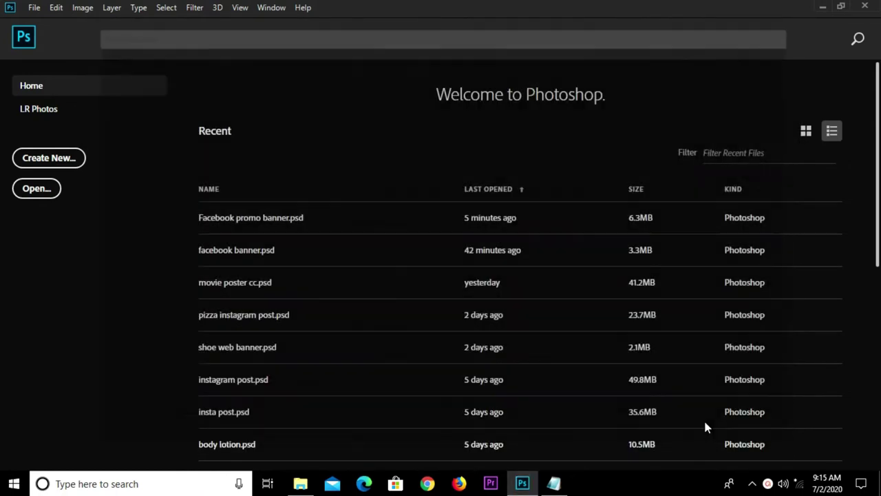
Unlock the Background as Layer 0 and add a Solid Color fill layer.
{"action": "double_click", "coordinate": [811, 309]}
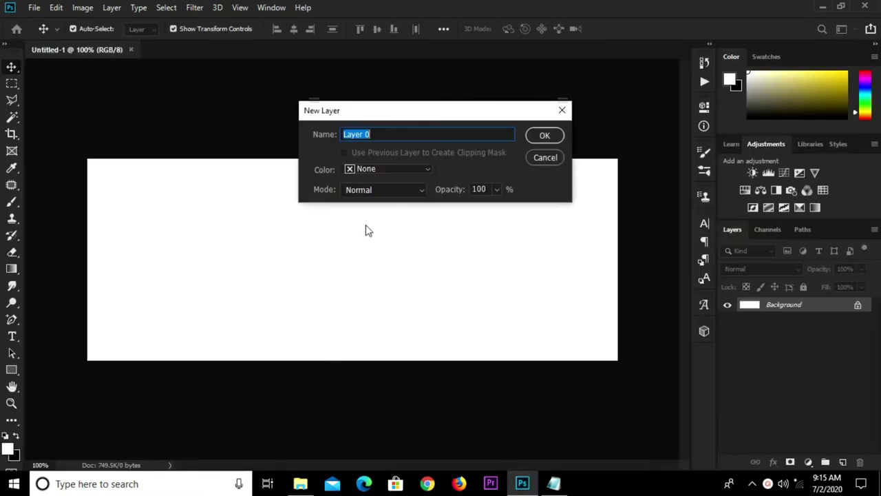
{"action": "left_click", "coordinate": [543, 136]}
{"action": "left_click", "coordinate": [808, 462]}
{"action": "left_click", "coordinate": [804, 233]}
{"action": "mouse_move", "coordinate": [554, 483]}
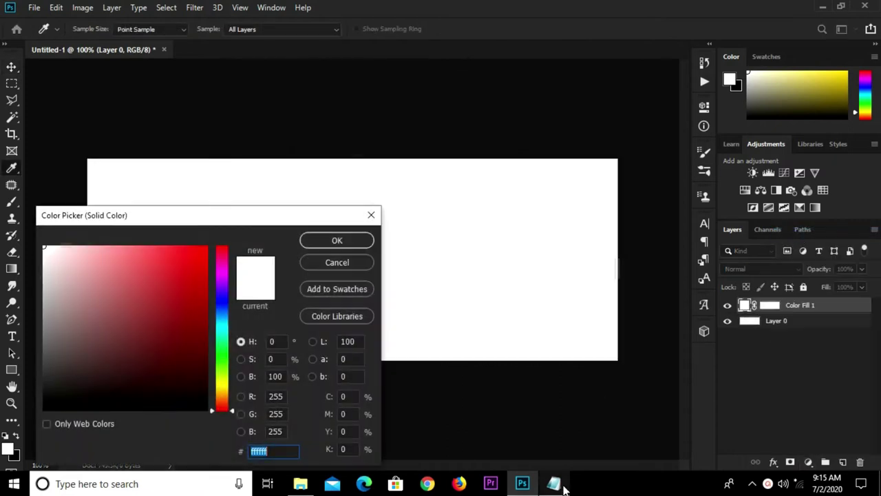
Set the fill colour to dark teal 003e3a, copied from the notes file.
{"action": "left_click", "coordinate": [558, 483]}
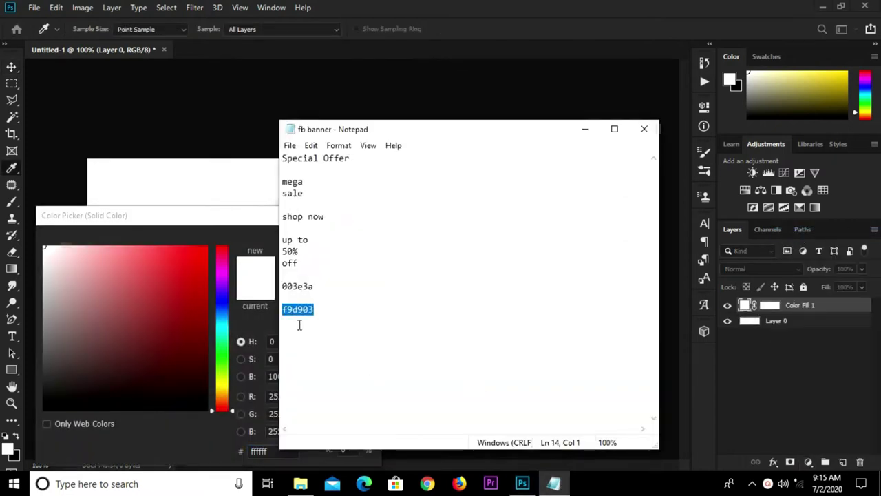
{"action": "double_click", "coordinate": [299, 286]}
{"action": "right_click", "coordinate": [292, 285]}
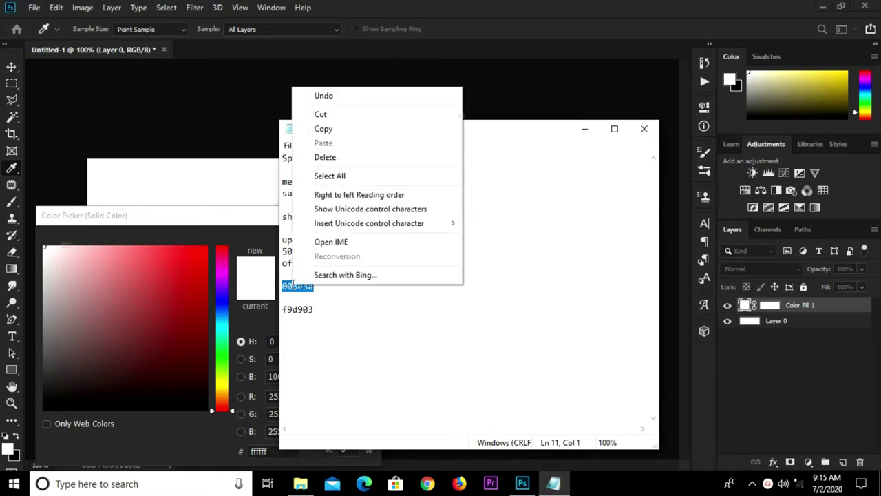
{"action": "left_click", "coordinate": [323, 128]}
{"action": "left_click", "coordinate": [232, 450]}
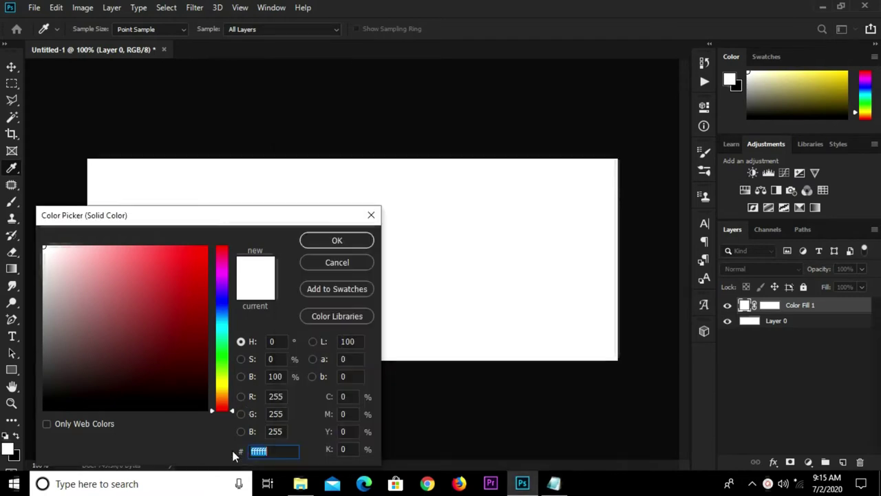
{"action": "key", "text": "BackSpace"}
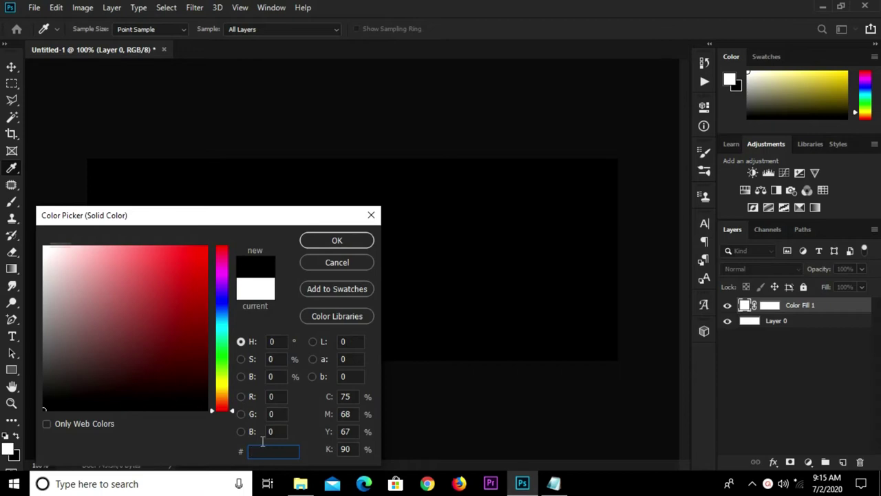
{"action": "type", "text": "003"}
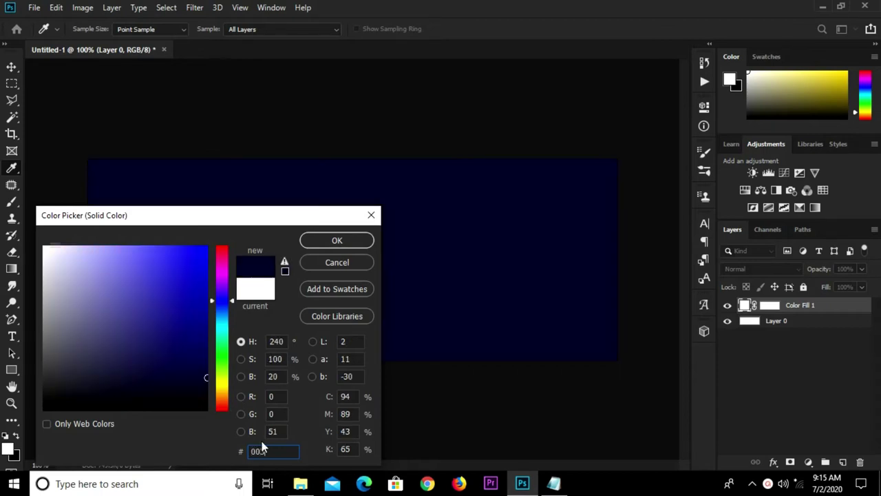
{"action": "type", "text": "e3a"}
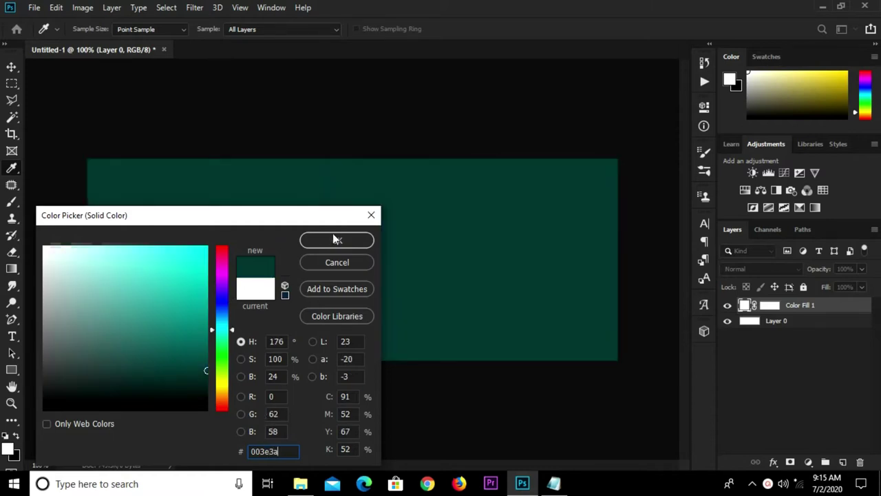
{"action": "left_click", "coordinate": [334, 238]}
{"action": "key", "text": "v"}
{"action": "key", "text": "ctrl+minus"}
{"action": "key", "text": "ctrl+plus"}
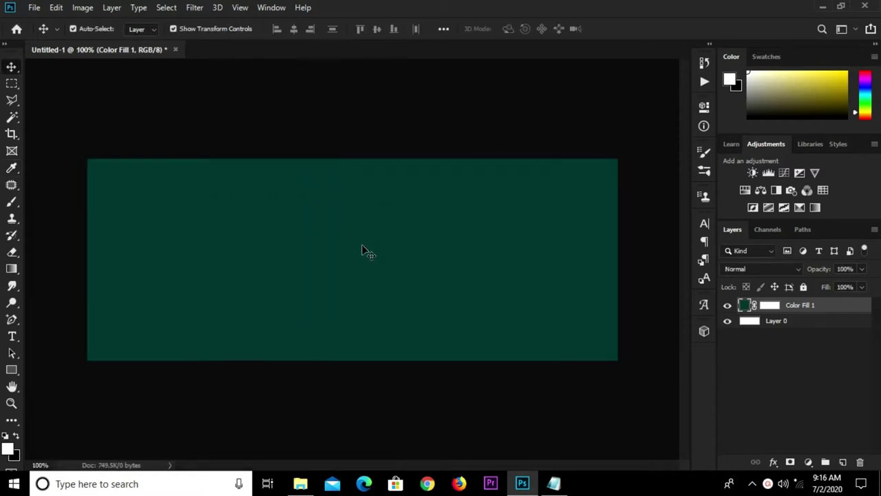
Add a Gradient fill layer using the teal 089c92-to-transparent preset.
{"action": "left_click", "coordinate": [808, 462]}
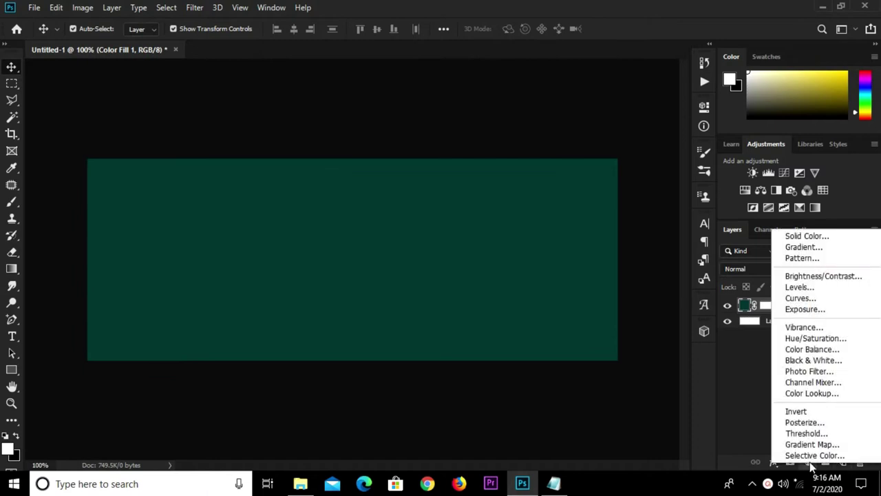
{"action": "left_click", "coordinate": [803, 247]}
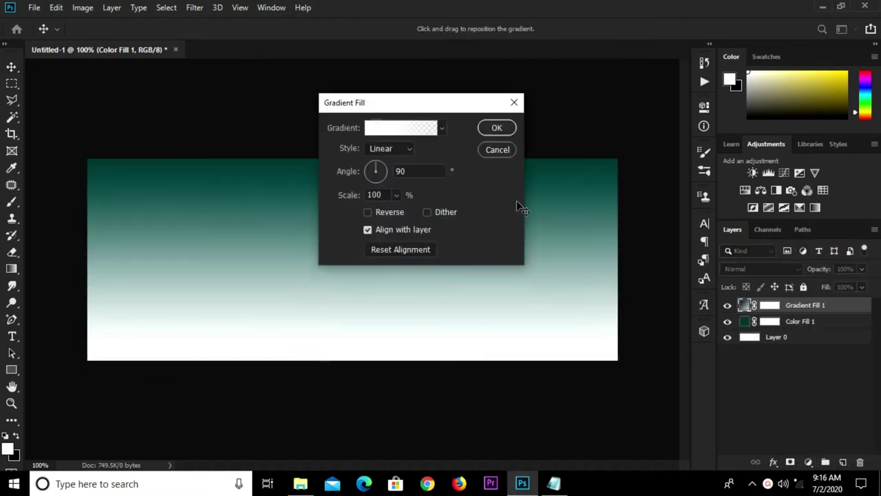
{"action": "left_click", "coordinate": [409, 130]}
{"action": "left_click", "coordinate": [344, 182]}
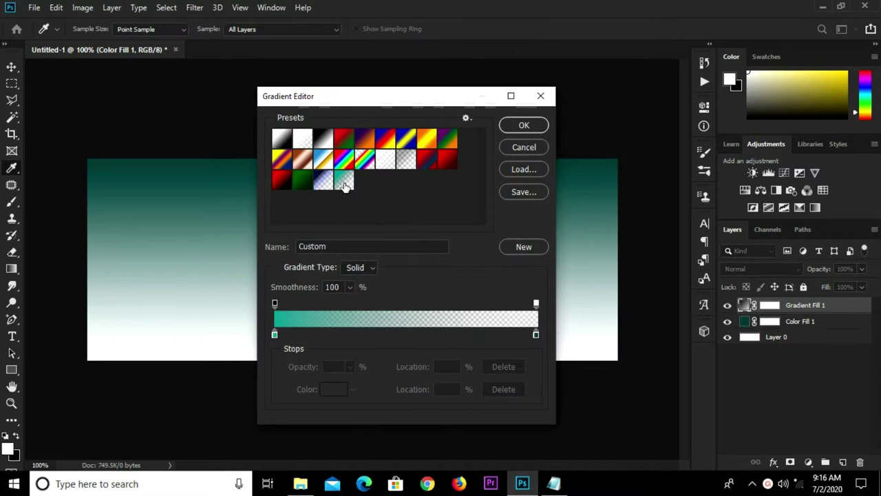
{"action": "left_click", "coordinate": [275, 334]}
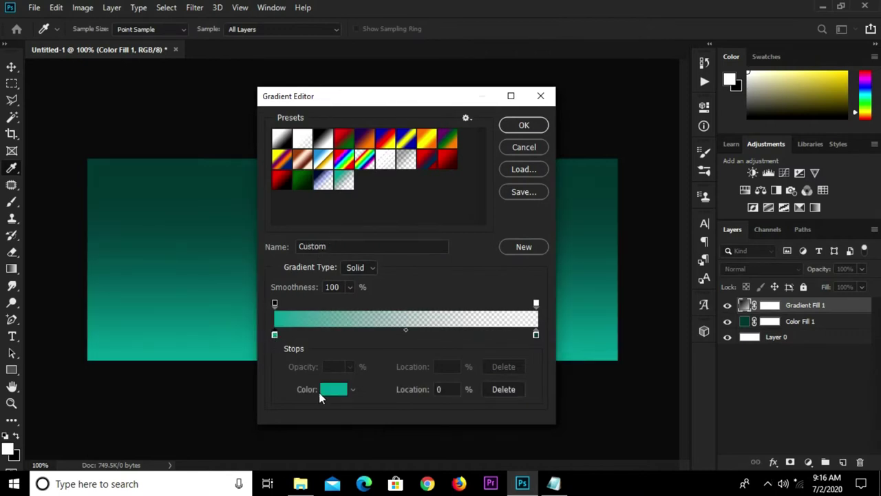
{"action": "left_click", "coordinate": [334, 390]}
{"action": "left_click_drag", "start_coordinate": [282, 448], "coordinate": [248, 450]}
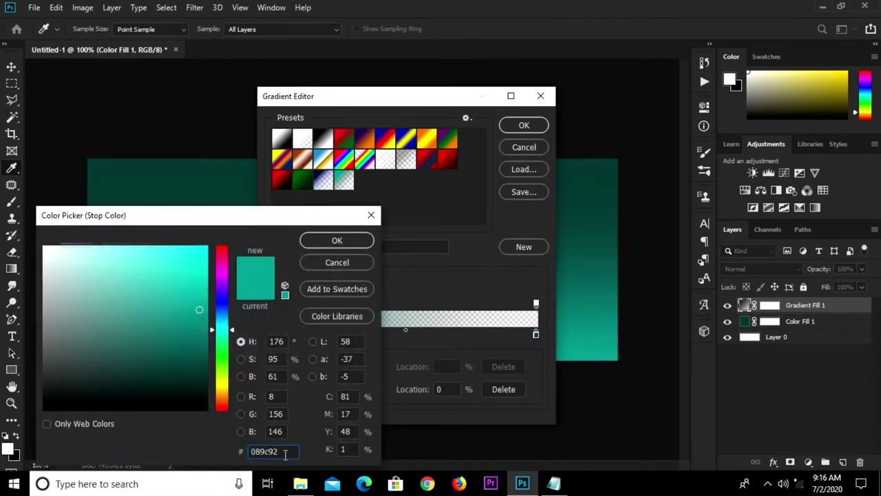
{"action": "left_click", "coordinate": [348, 241]}
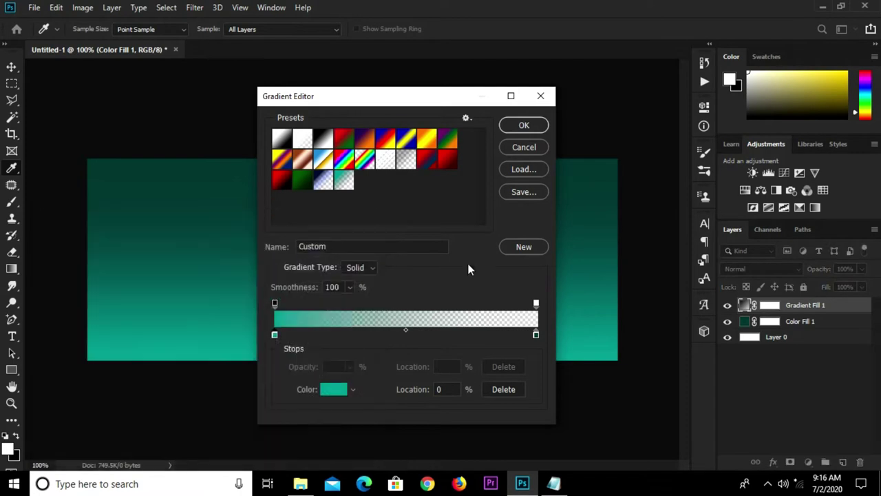
{"action": "left_click", "coordinate": [523, 126]}
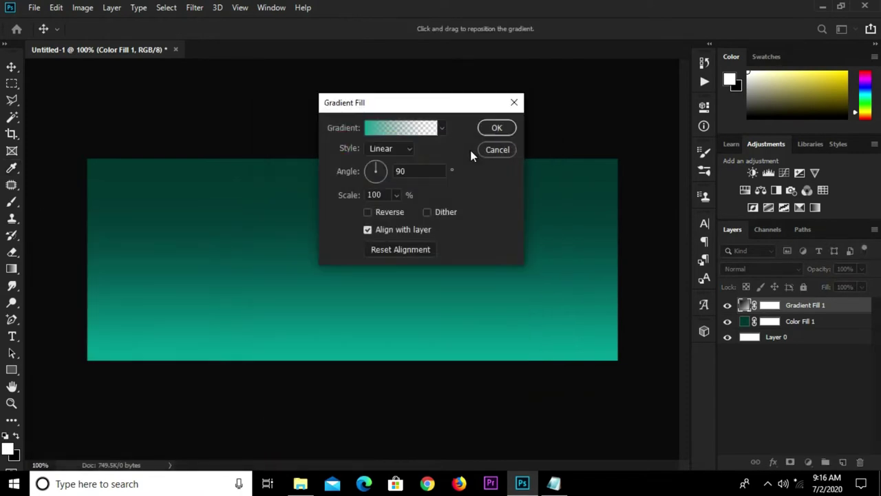
Make the gradient Radial at 760% scale and apply it.
{"action": "left_click", "coordinate": [403, 148]}
{"action": "left_click", "coordinate": [390, 171]}
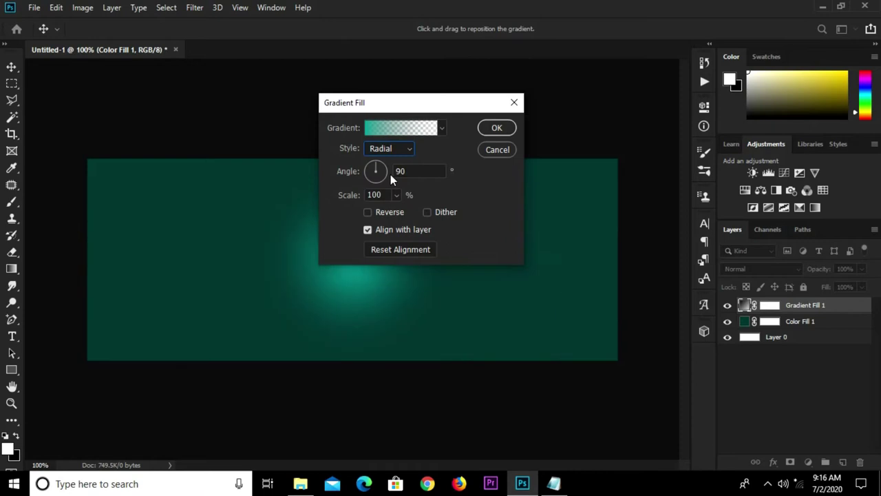
{"action": "left_click", "coordinate": [390, 211]}
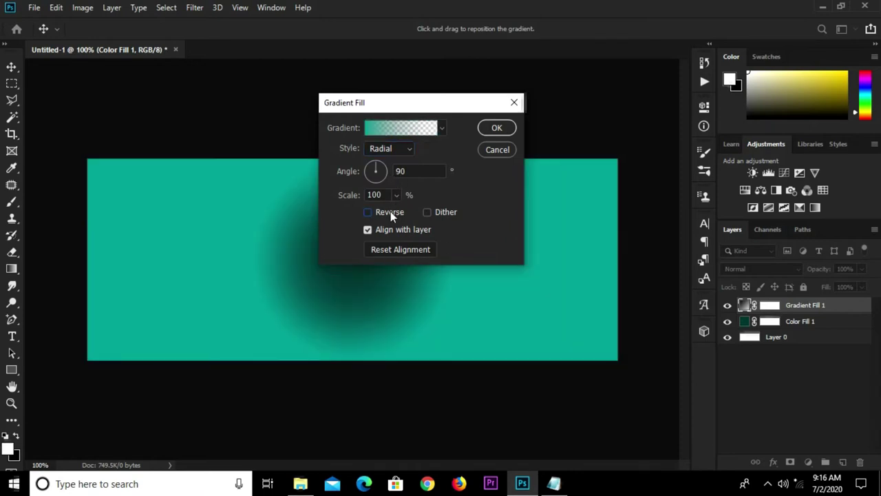
{"action": "left_click", "coordinate": [396, 195]}
{"action": "left_click_drag", "start_coordinate": [440, 214], "coordinate": [434, 212]}
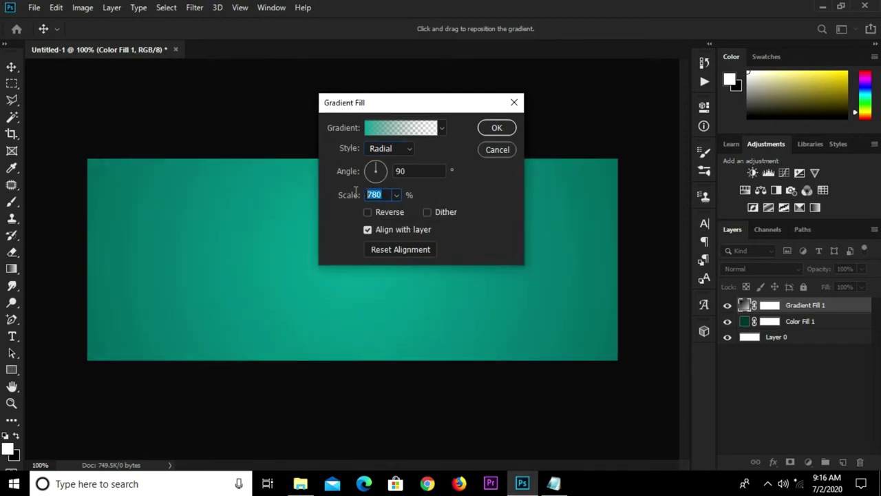
{"action": "type", "text": "760"}
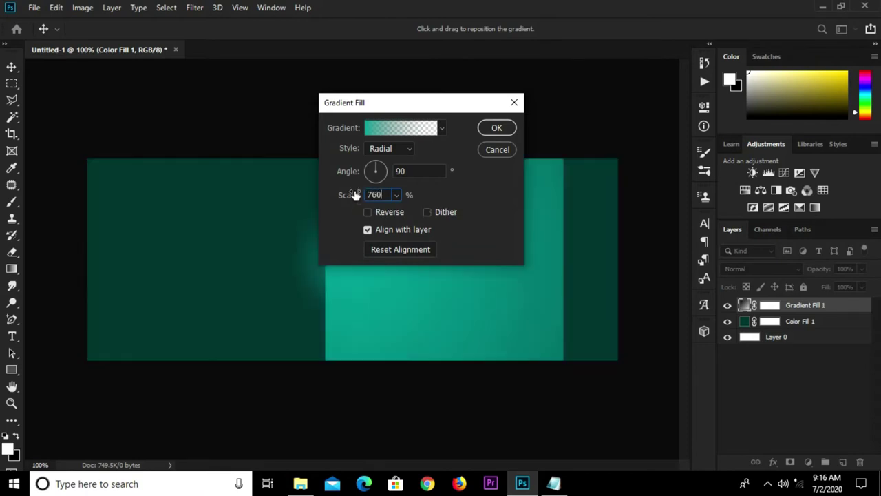
{"action": "left_click", "coordinate": [496, 128]}
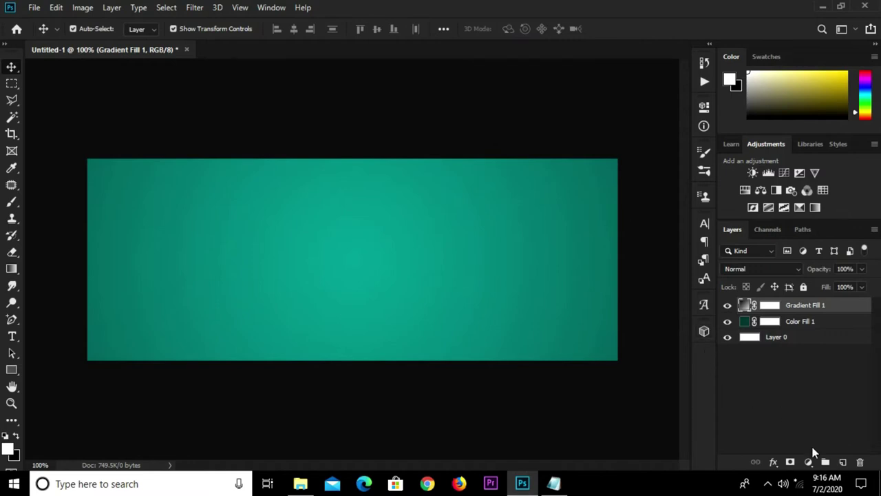
Add a new empty Layer 1 and switch to the Brush tool.
{"action": "left_click", "coordinate": [842, 462]}
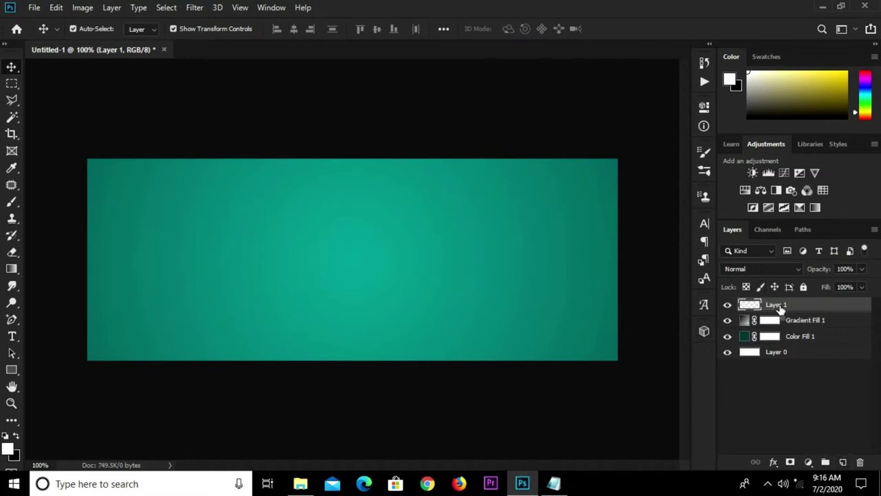
{"action": "left_click", "coordinate": [11, 202]}
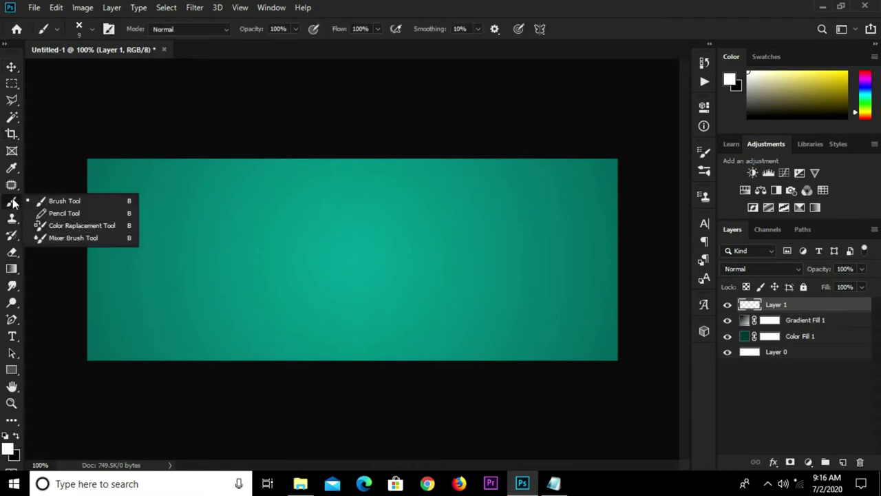
{"action": "left_click", "coordinate": [44, 199]}
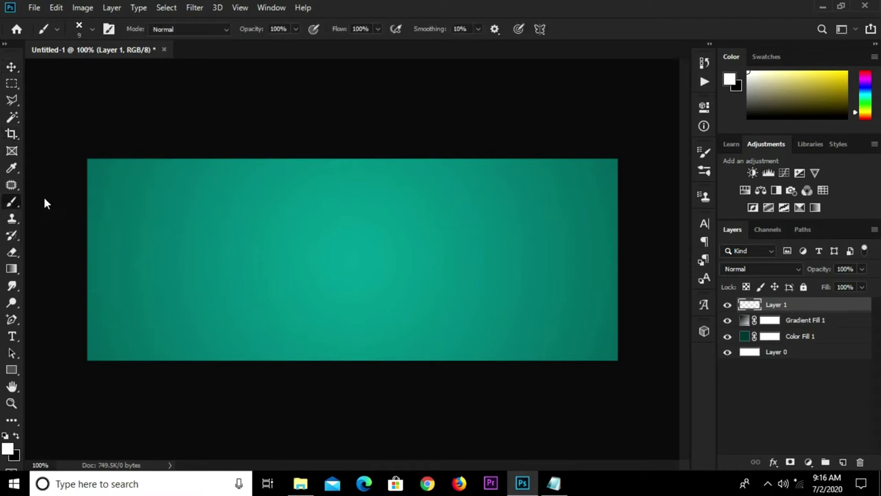
Choose the 2500 px soft round brush preset and set its tip size to 108 px.
{"action": "left_click", "coordinate": [704, 152]}
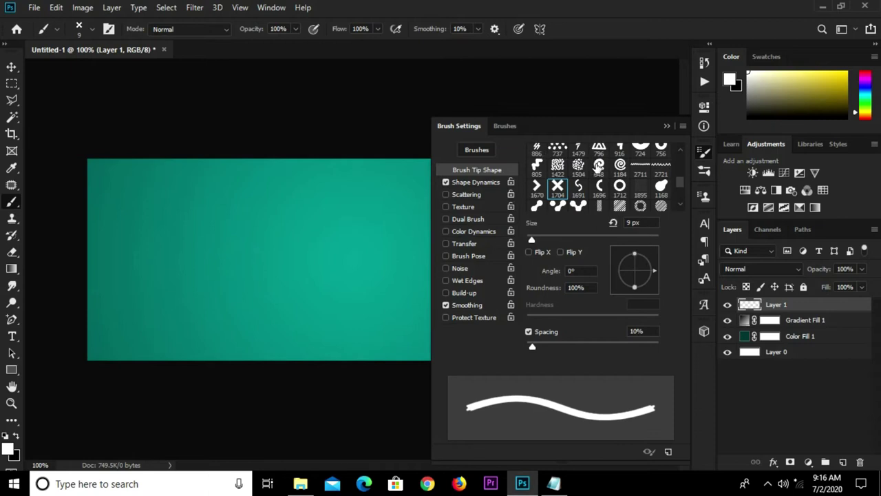
{"action": "scroll", "coordinate": [597, 166], "scroll_direction": "up", "scroll_amount": 1}
{"action": "scroll", "coordinate": [603, 168], "scroll_direction": "up", "scroll_amount": 1}
{"action": "scroll", "coordinate": [613, 170], "scroll_direction": "up", "scroll_amount": 1}
{"action": "scroll", "coordinate": [623, 174], "scroll_direction": "up", "scroll_amount": 2}
{"action": "scroll", "coordinate": [621, 174], "scroll_direction": "up", "scroll_amount": 2}
{"action": "scroll", "coordinate": [615, 176], "scroll_direction": "up", "scroll_amount": 1}
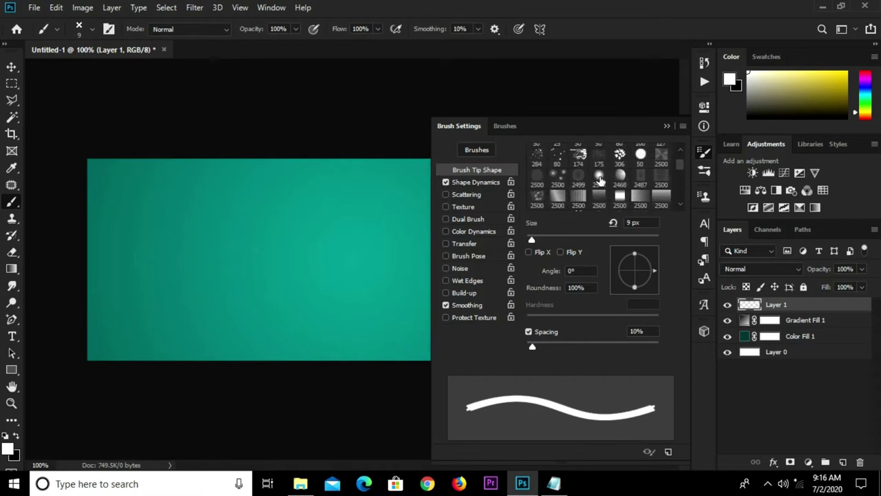
{"action": "left_click", "coordinate": [599, 177]}
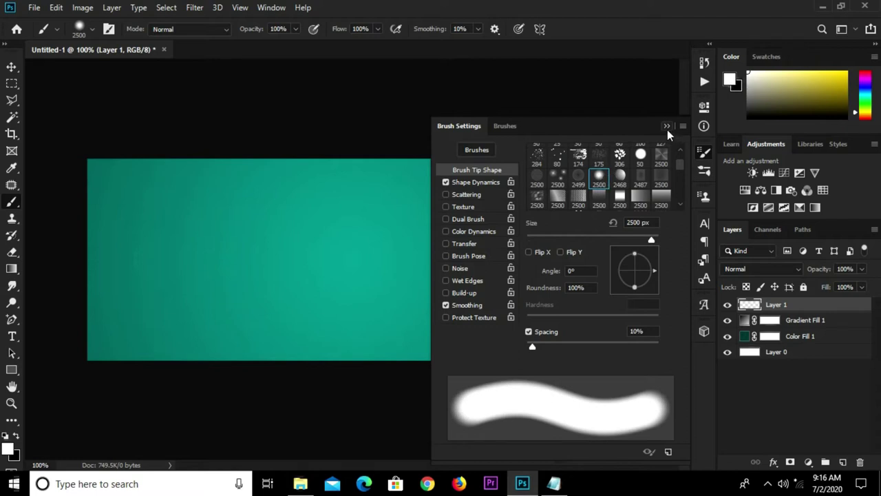
{"action": "left_click", "coordinate": [666, 126]}
{"action": "right_click", "coordinate": [183, 227]}
{"action": "left_click", "coordinate": [297, 252]}
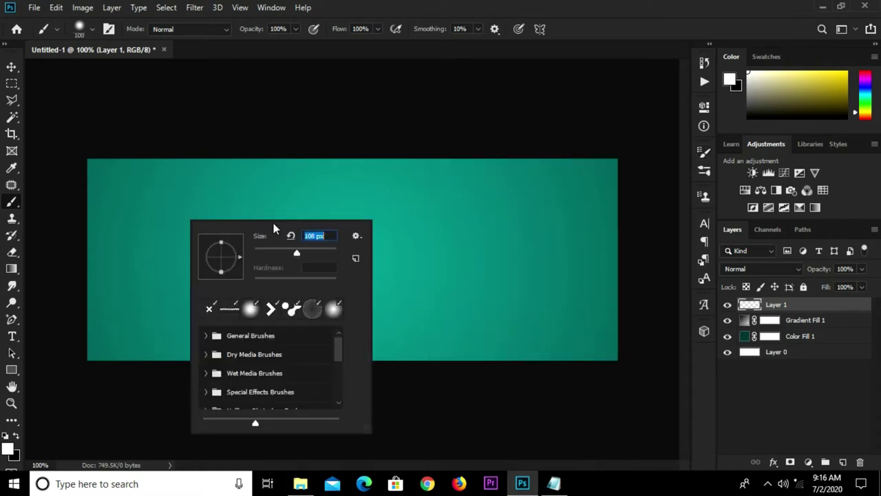
{"action": "left_click", "coordinate": [534, 13]}
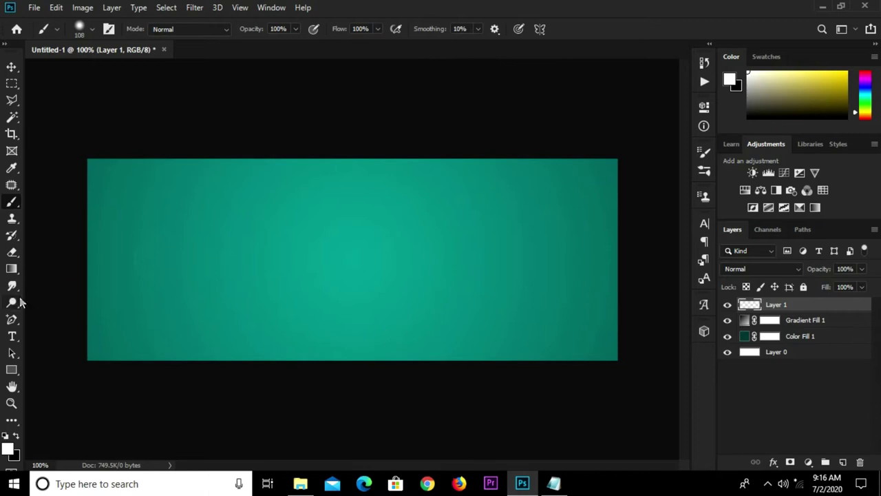
Enlarge the brush, set white ffffff as foreground, and stamp halftone dots on the left side.
{"action": "key", "text": "bracketright"}
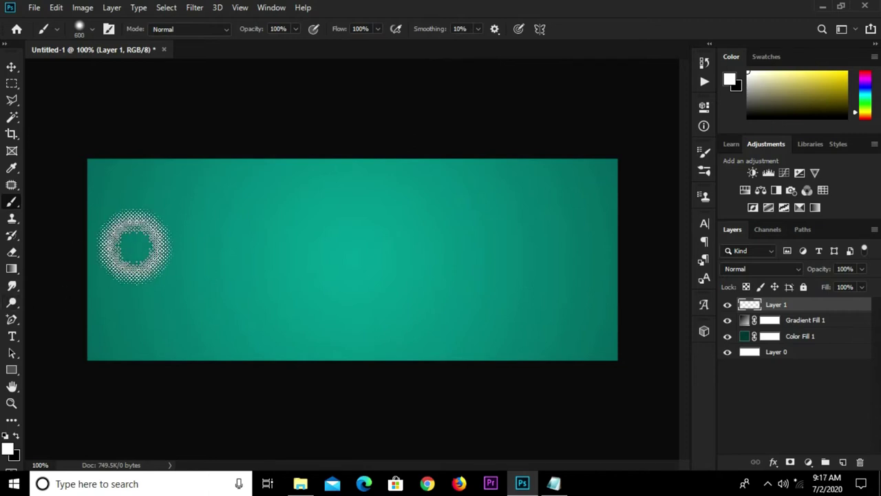
{"action": "key", "text": "bracketright"}
{"action": "key", "text": "bracketright"}
{"action": "key", "text": "bracketright"}
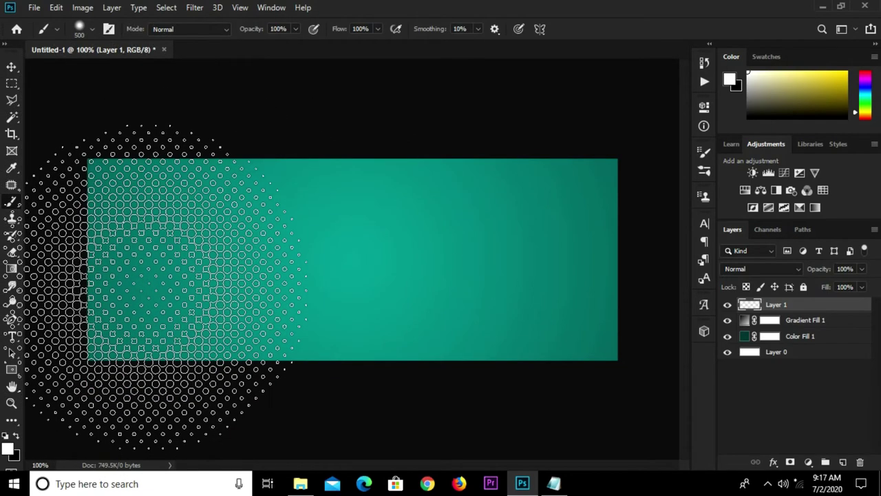
{"action": "key", "text": "i"}
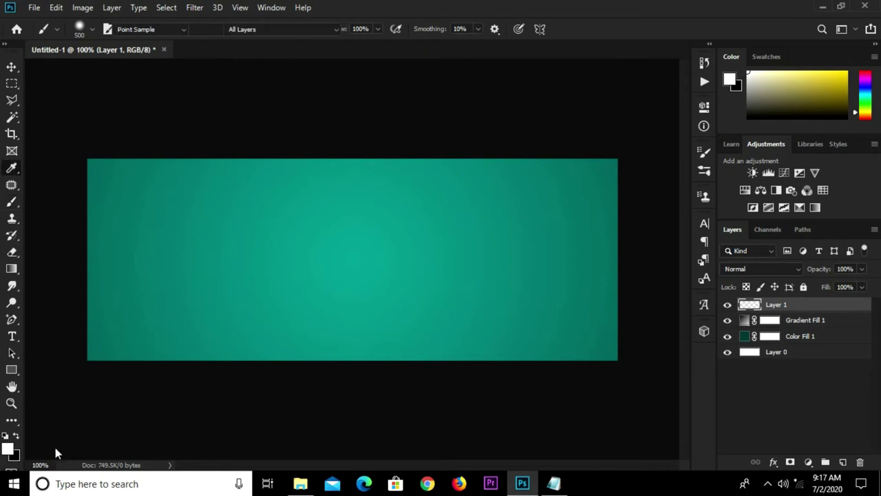
{"action": "left_click", "coordinate": [7, 447]}
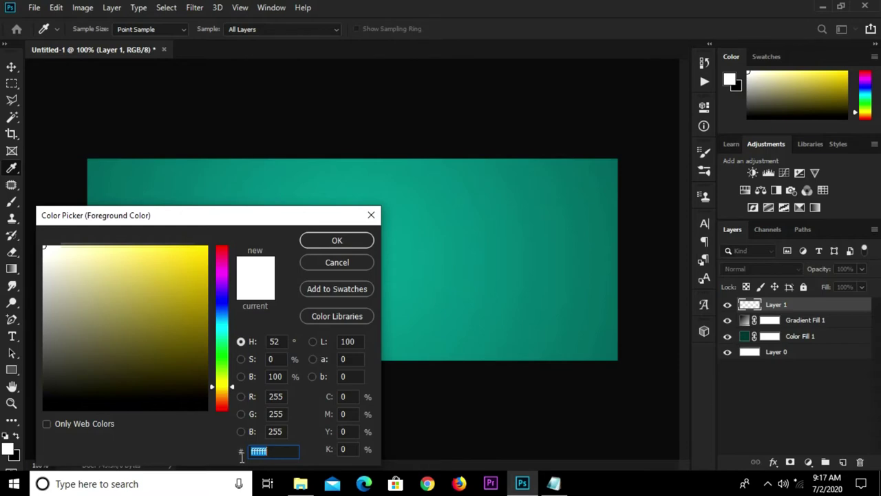
{"action": "left_click", "coordinate": [322, 239]}
{"action": "key", "text": "b"}
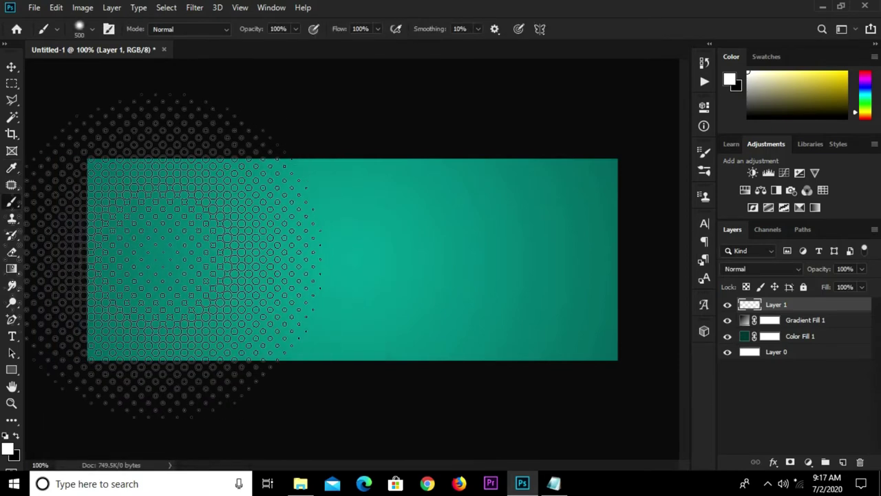
{"action": "left_click", "coordinate": [169, 254]}
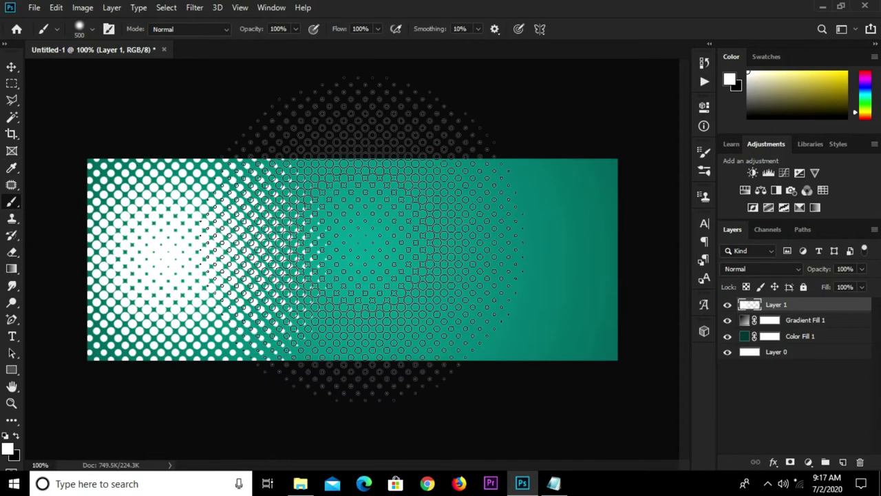
Blend the halftone Layer 1 in Soft Light at 15% opacity and begin scaling it.
{"action": "key", "text": "v"}
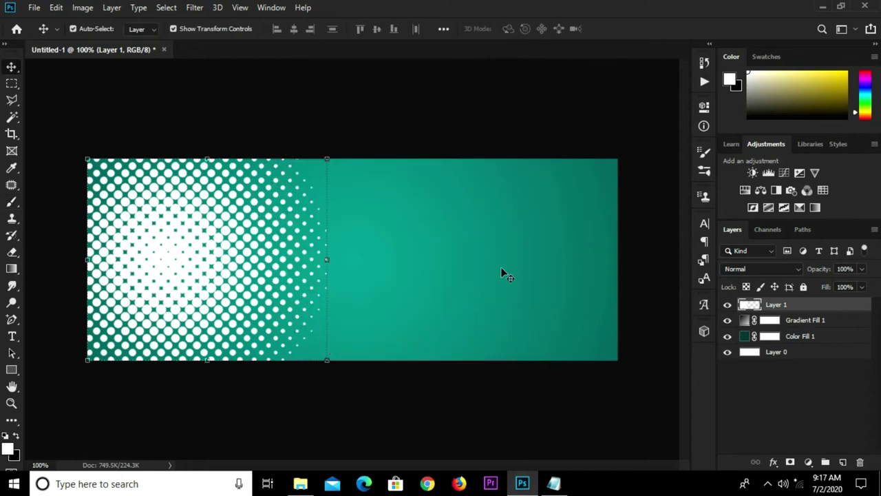
{"action": "left_click", "coordinate": [769, 270]}
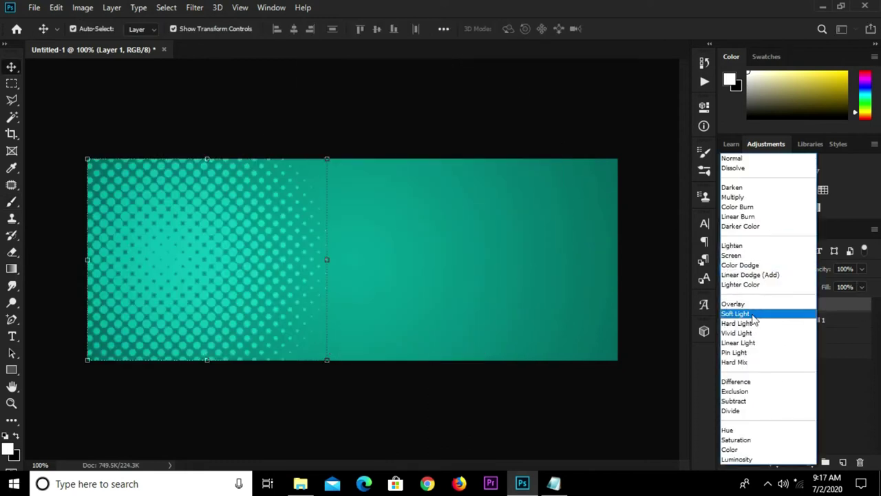
{"action": "left_click", "coordinate": [737, 313]}
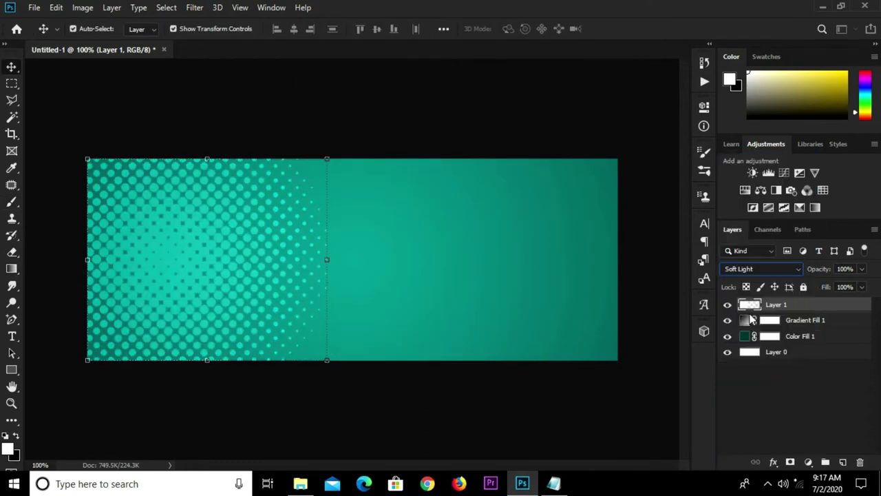
{"action": "left_click", "coordinate": [851, 269]}
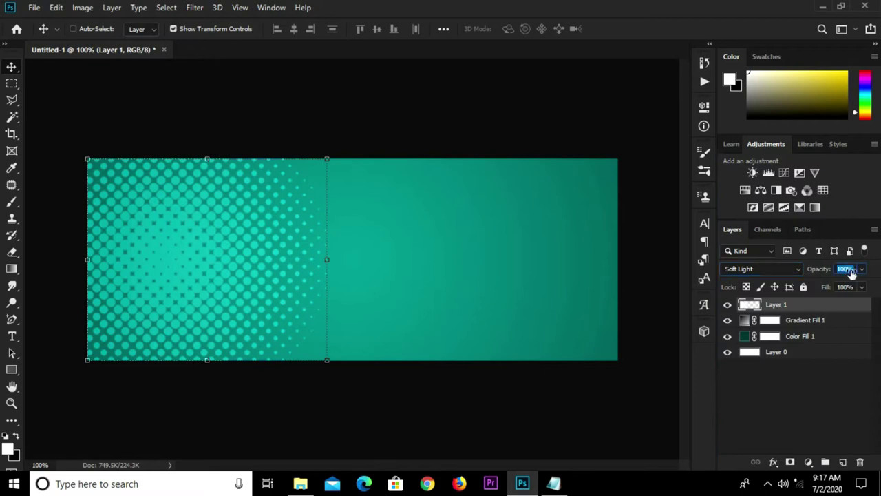
{"action": "type", "text": "4"}
{"action": "type", "text": "0"}
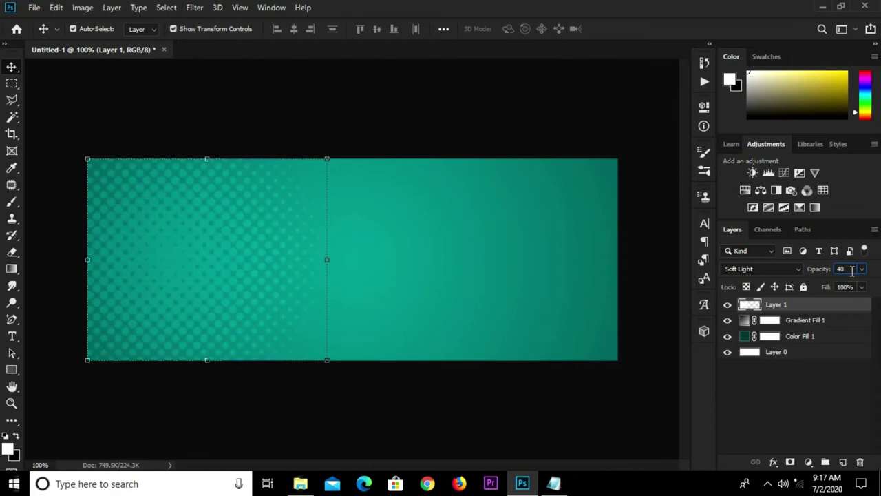
{"action": "key", "text": "Return"}
{"action": "type", "text": "15"}
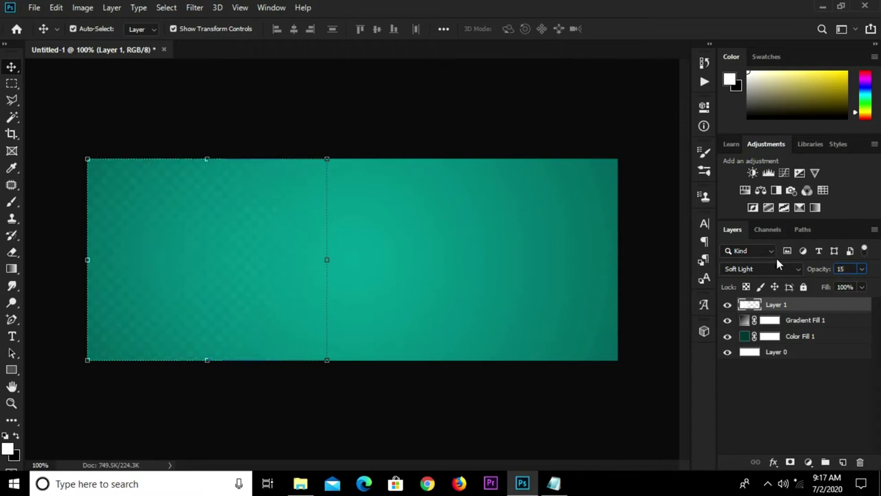
{"action": "left_click_drag", "start_coordinate": [327, 359], "coordinate": [354, 387]}
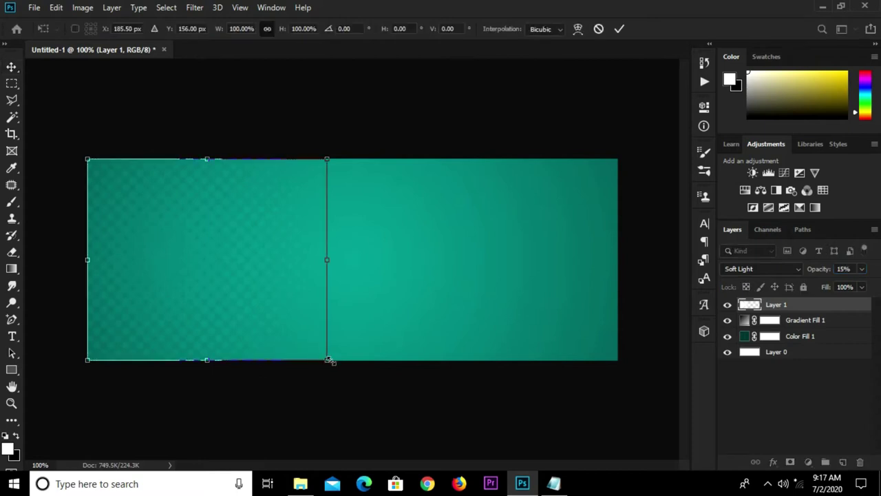
Scale the halftone texture up slightly toward the top-left and apply the transform.
{"action": "left_click_drag", "start_coordinate": [87, 159], "coordinate": [77, 140]}
{"action": "key", "text": "Return"}
{"action": "left_click", "coordinate": [202, 128]}
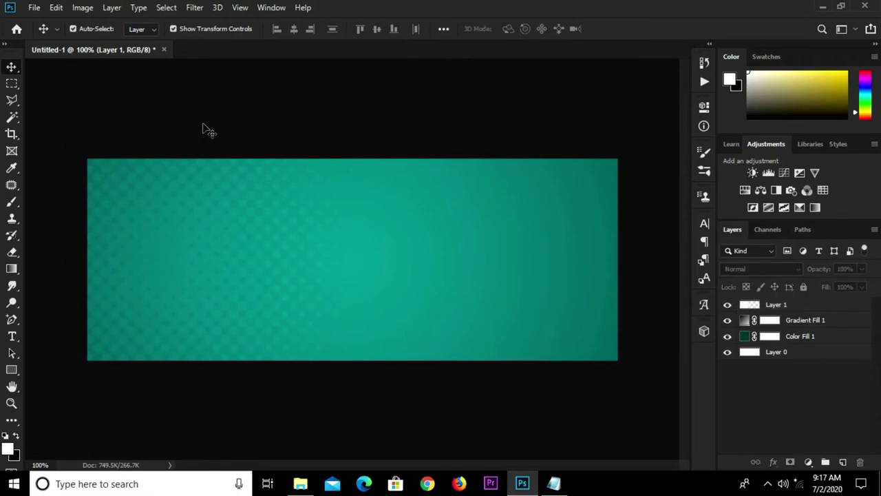
Draw a white 215 × 25 px rounded rectangle bar near the banner's top-left.
{"action": "left_click", "coordinate": [13, 368]}
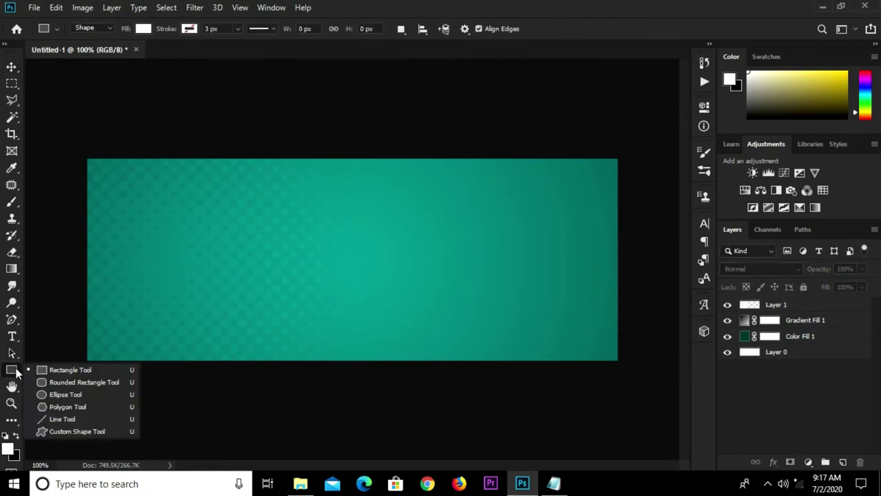
{"action": "left_click", "coordinate": [76, 383]}
{"action": "left_click_drag", "start_coordinate": [146, 174], "coordinate": [294, 197]}
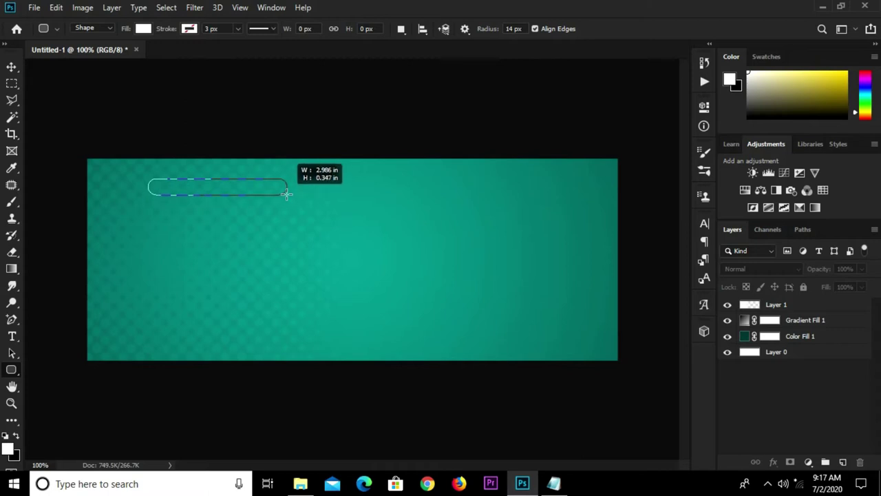
{"action": "left_click_drag", "start_coordinate": [293, 198], "coordinate": [285, 194]}
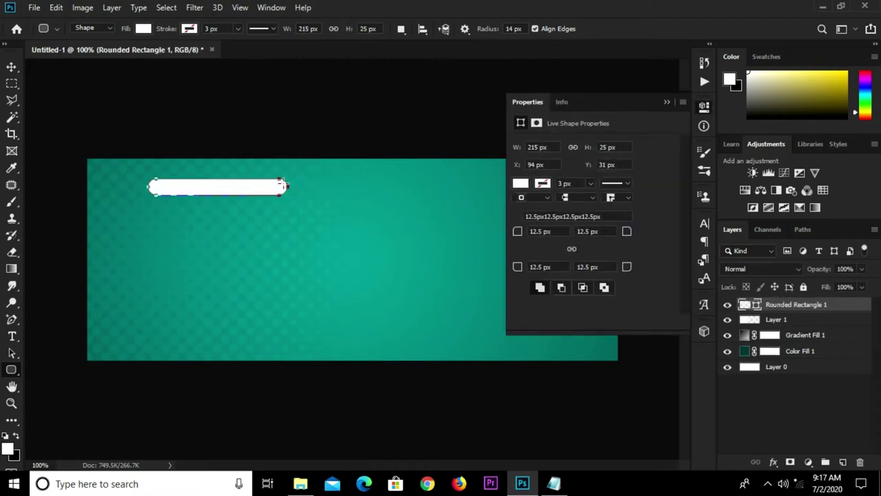
{"action": "key", "text": "v"}
{"action": "left_click", "coordinate": [311, 129]}
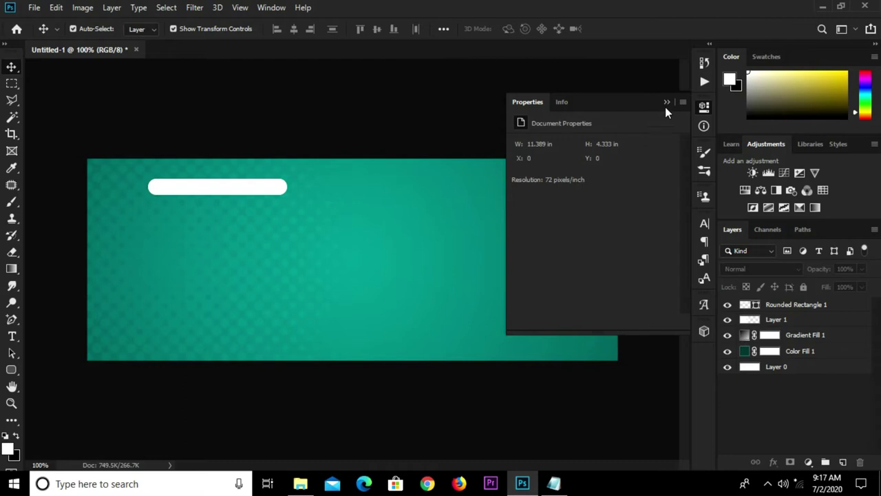
{"action": "left_click", "coordinate": [666, 103]}
Copy the 'Special Offer' line from the fb banner notes.
{"action": "left_click", "coordinate": [15, 333]}
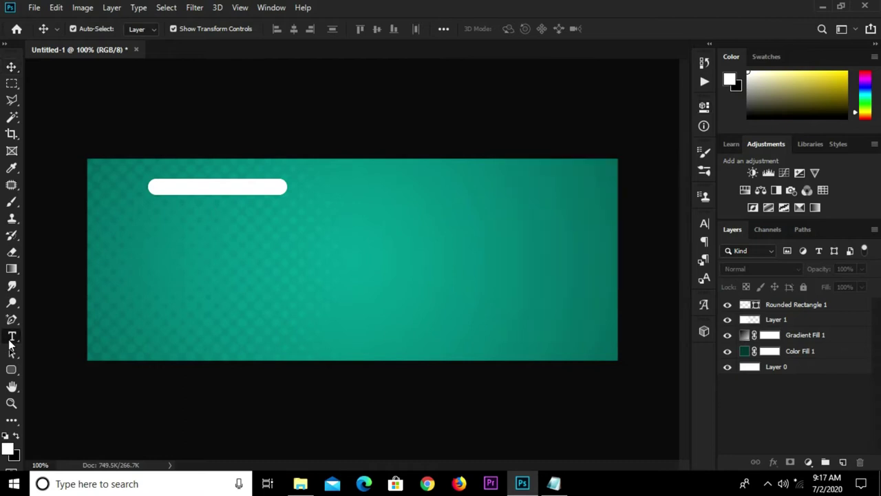
{"action": "left_click", "coordinate": [554, 483]}
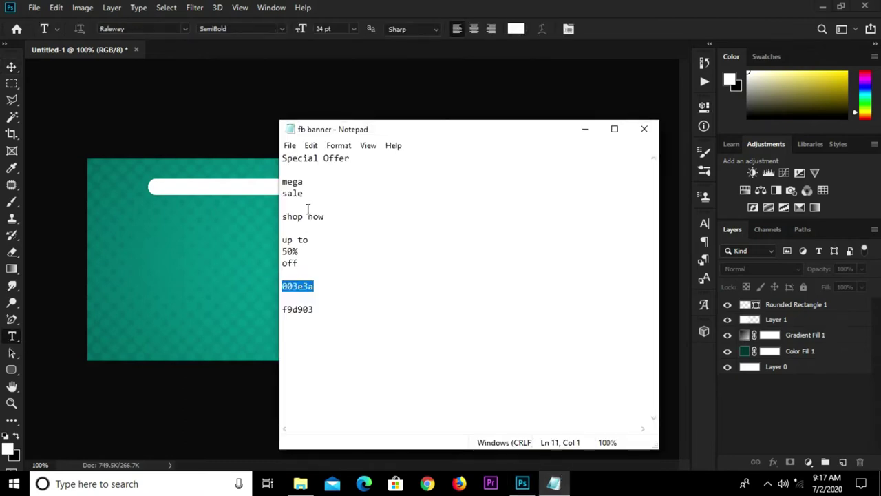
{"action": "left_click_drag", "start_coordinate": [356, 157], "coordinate": [279, 154]}
{"action": "right_click", "coordinate": [296, 160]}
{"action": "left_click", "coordinate": [306, 201]}
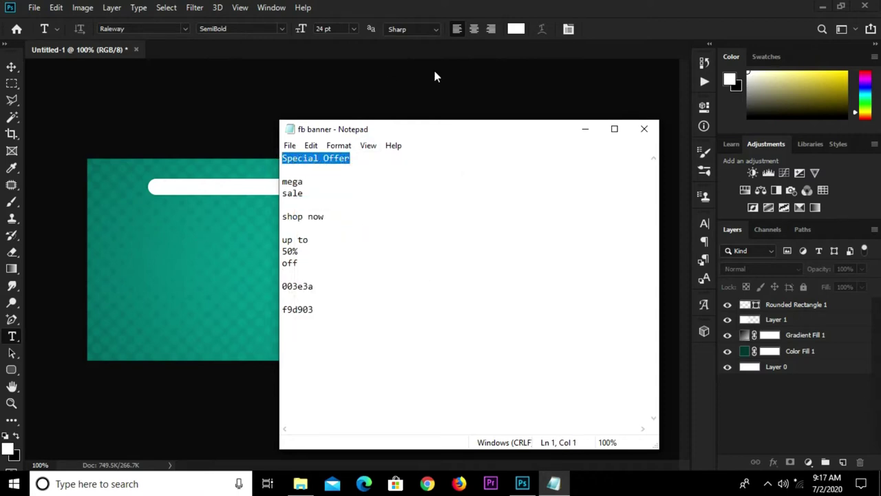
{"action": "left_click", "coordinate": [434, 75]}
Paste 'Special Offer' as white Raleway SemiBold 24 pt text below the rounded bar.
{"action": "left_click", "coordinate": [198, 246]}
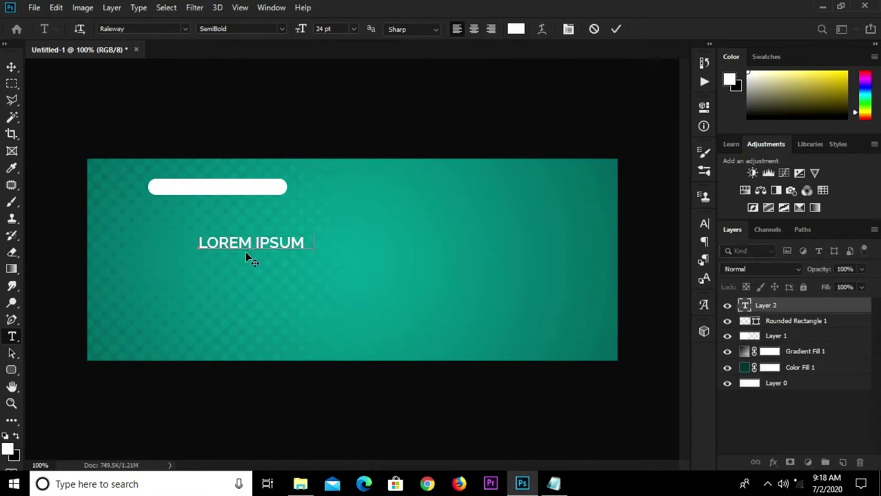
{"action": "key", "text": "ctrl+v"}
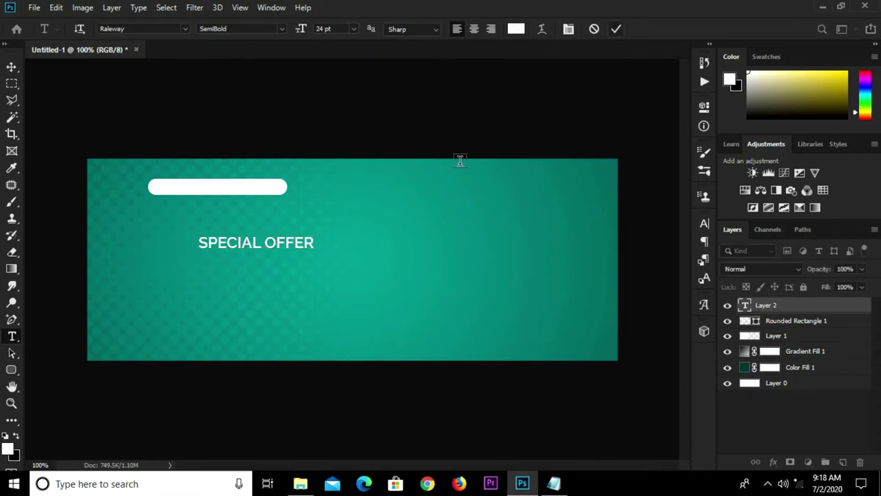
{"action": "left_click", "coordinate": [704, 223]}
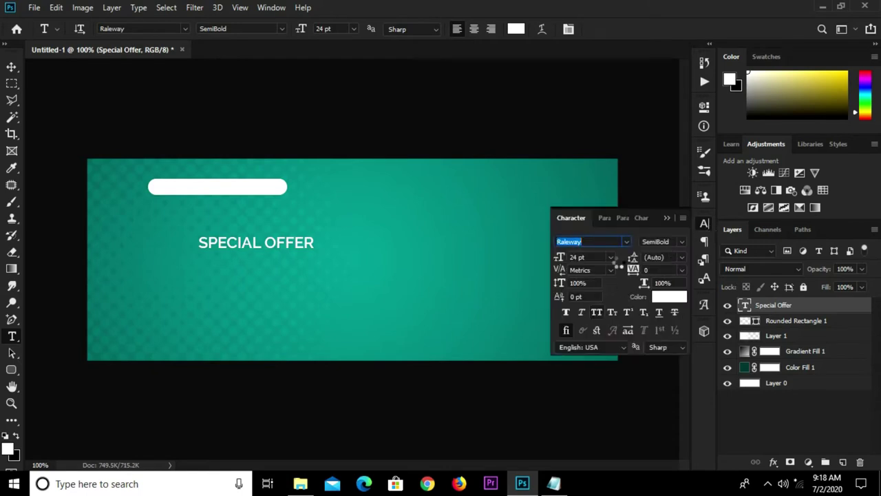
{"action": "left_click", "coordinate": [667, 217]}
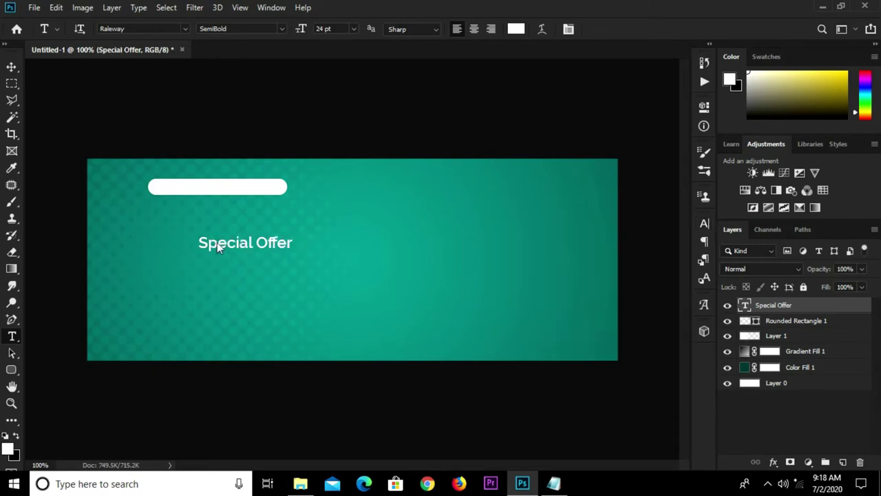
{"action": "key", "text": "v"}
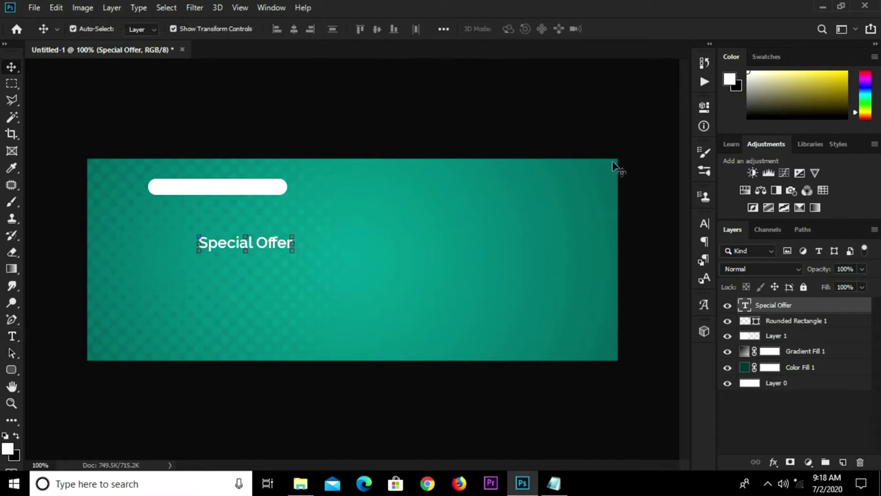
Colour the Special Offer text dark teal 046b64 and move it onto the white bar.
{"action": "left_click", "coordinate": [705, 223]}
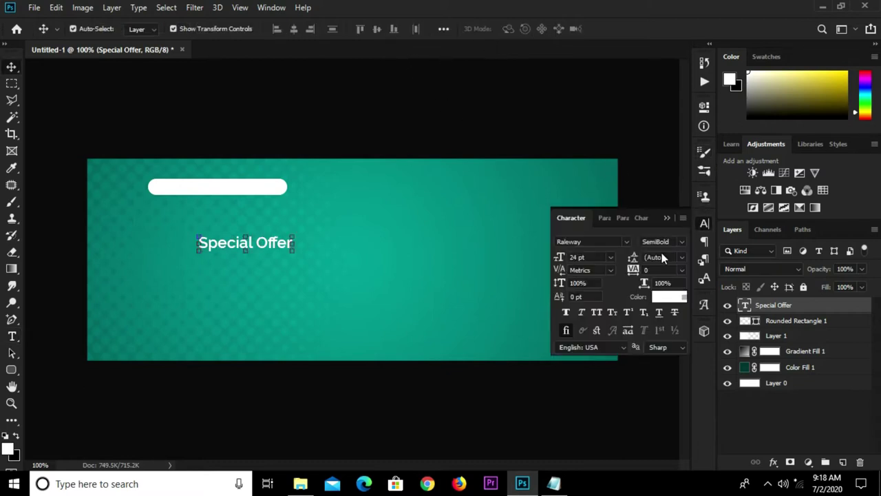
{"action": "left_click", "coordinate": [658, 296]}
{"action": "type", "text": "046b64"}
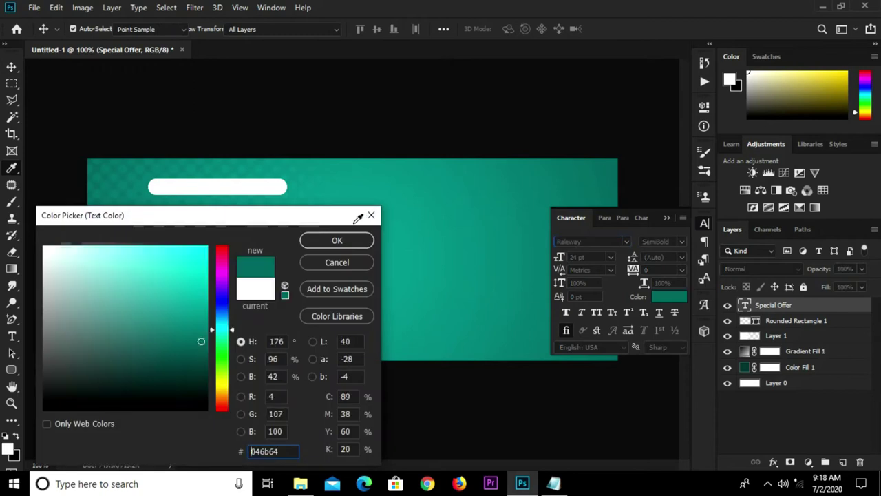
{"action": "left_click", "coordinate": [342, 240]}
{"action": "mouse_move", "coordinate": [248, 243]}
{"action": "left_mouse_down"}
{"action": "mouse_move", "coordinate": [215, 190]}
{"action": "mouse_move", "coordinate": [223, 188]}
{"action": "left_mouse_up"}
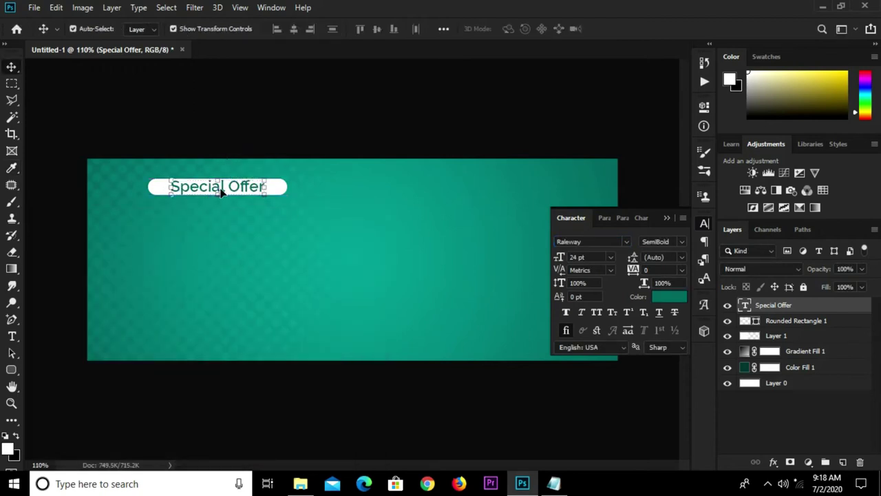
Narrow the white rounded bar to about 88% width and nudge it right under the text.
{"action": "scroll", "coordinate": [272, 171], "scroll_direction": "up", "scroll_amount": 2}
{"action": "left_click", "coordinate": [272, 172]}
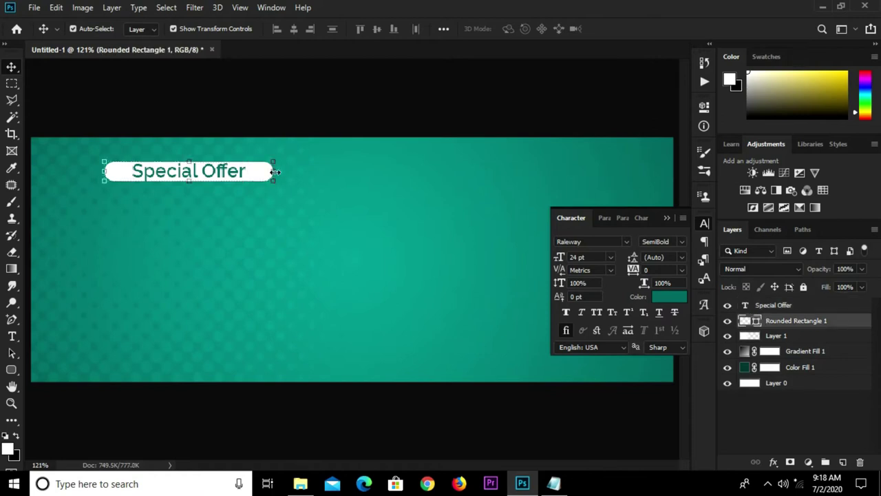
{"action": "key", "text": "ctrl+t"}
{"action": "left_click_drag", "start_coordinate": [271, 171], "coordinate": [254, 167]}
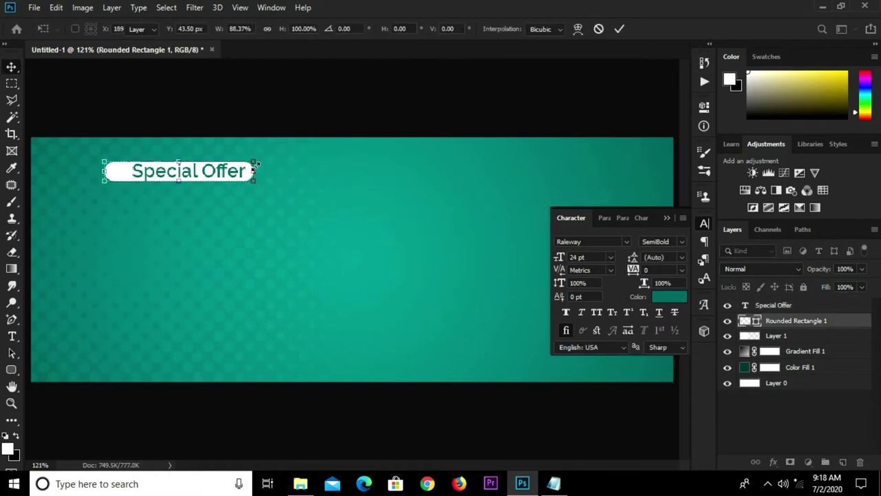
{"action": "key", "text": "Return"}
{"action": "key", "text": "Right"}
{"action": "key", "text": "Right"}
{"action": "key", "text": "Right"}
{"action": "key", "text": "Right"}
{"action": "key", "text": "Right"}
{"action": "key", "text": "Right"}
{"action": "key", "text": "Right"}
{"action": "key", "text": "Right"}
{"action": "key", "text": "Right"}
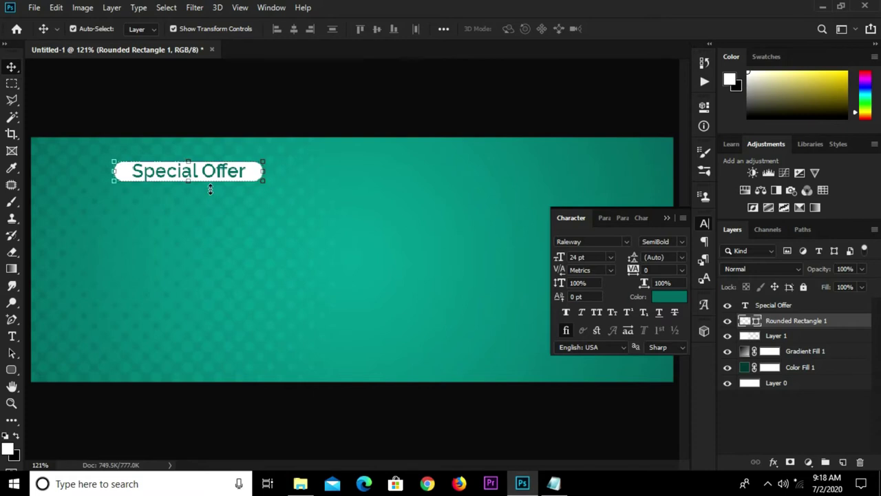
{"action": "left_click", "coordinate": [327, 122]}
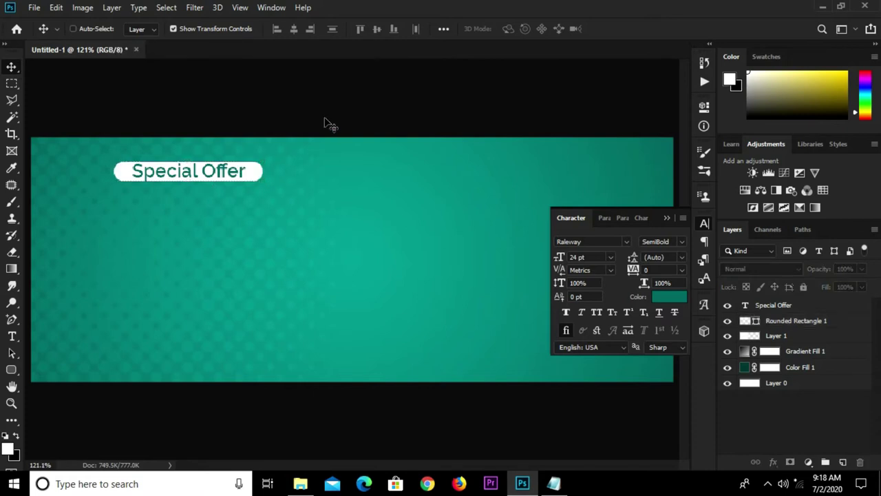
{"action": "key", "text": "ctrl+minus"}
{"action": "left_click", "coordinate": [665, 218]}
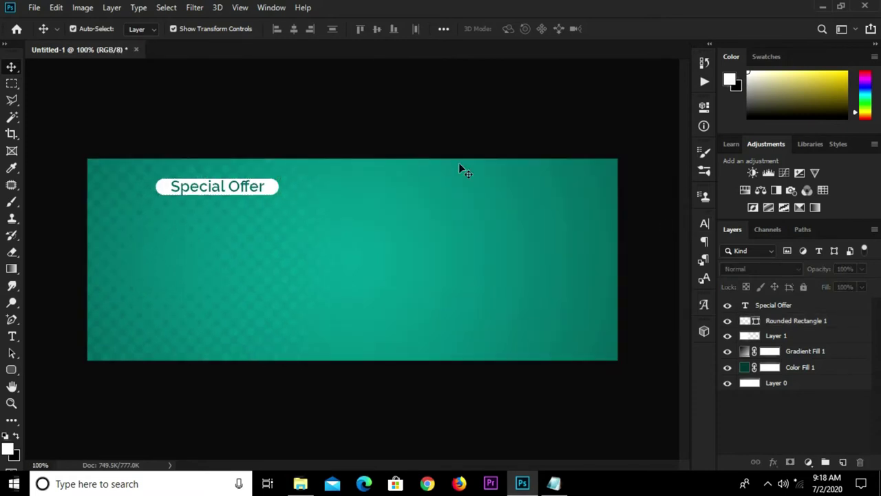
{"action": "left_click", "coordinate": [273, 188]}
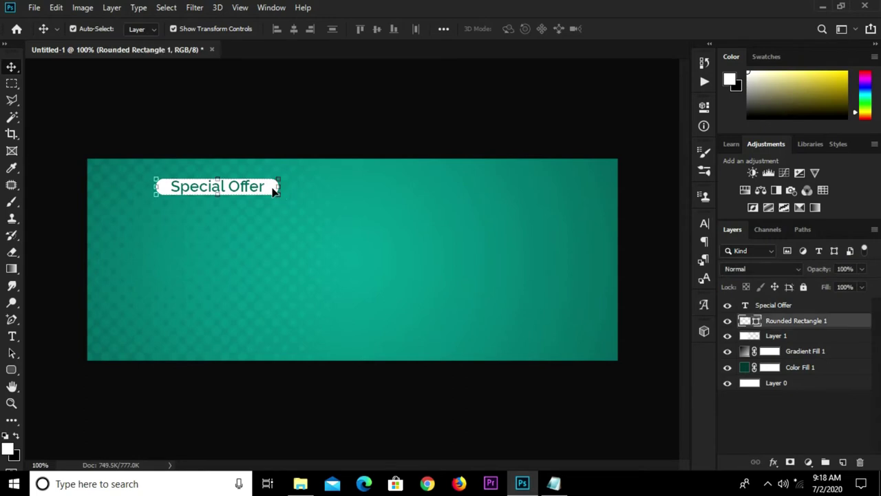
{"action": "left_click", "coordinate": [237, 186]}
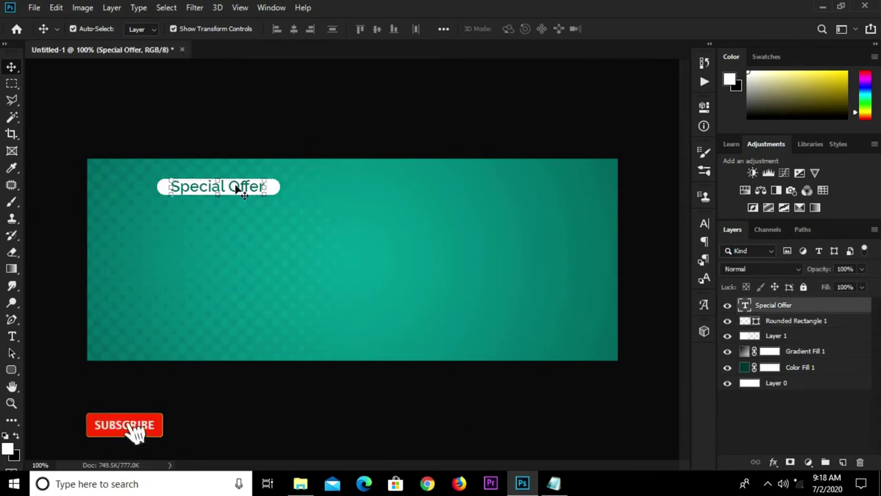
Duplicate the Special Offer text just below it and copy 'mega' from the notes.
{"action": "left_click_drag", "start_coordinate": [237, 188], "coordinate": [242, 217]}
{"action": "left_click", "coordinate": [553, 483]}
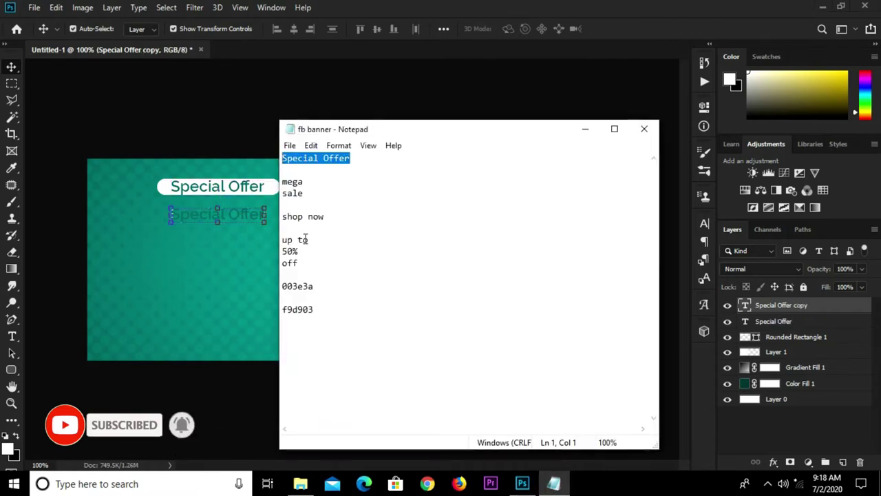
{"action": "left_click_drag", "start_coordinate": [307, 183], "coordinate": [282, 183]}
{"action": "right_click", "coordinate": [283, 183]}
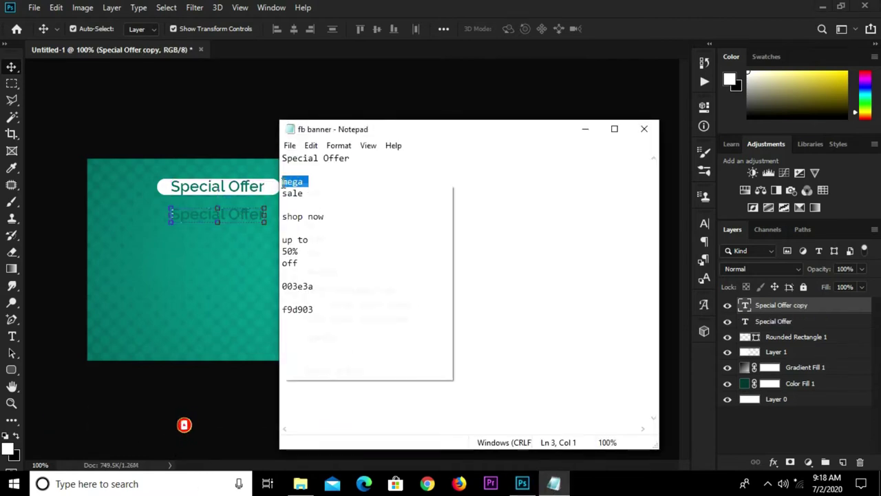
{"action": "left_click", "coordinate": [313, 227]}
{"action": "left_click", "coordinate": [205, 220]}
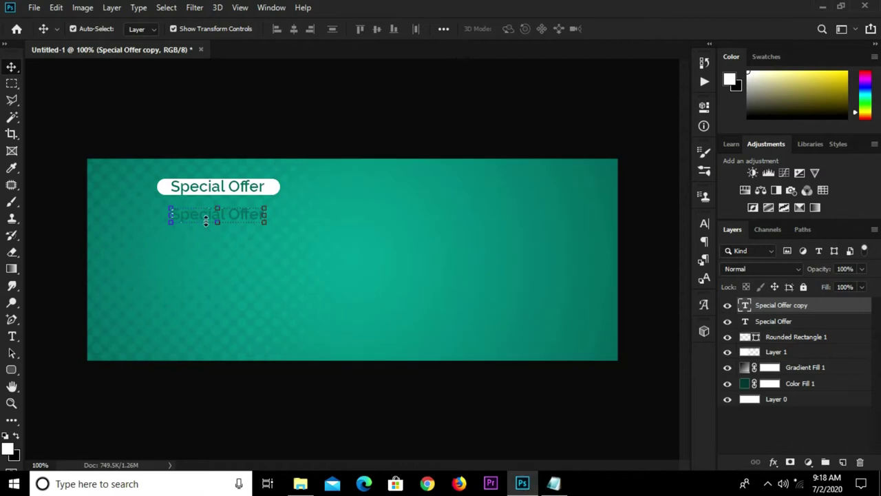
Retype the duplicate as 'mega' and colour it white #ffffff.
{"action": "left_click", "coordinate": [12, 335]}
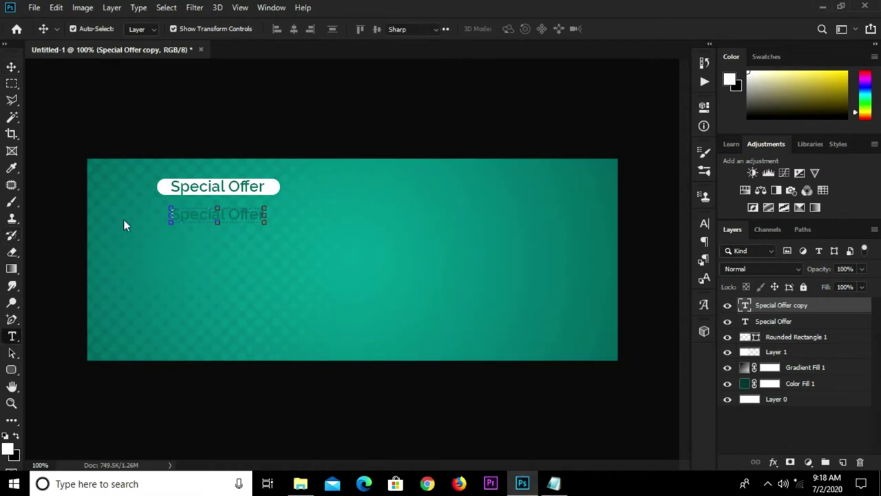
{"action": "left_click", "coordinate": [191, 211]}
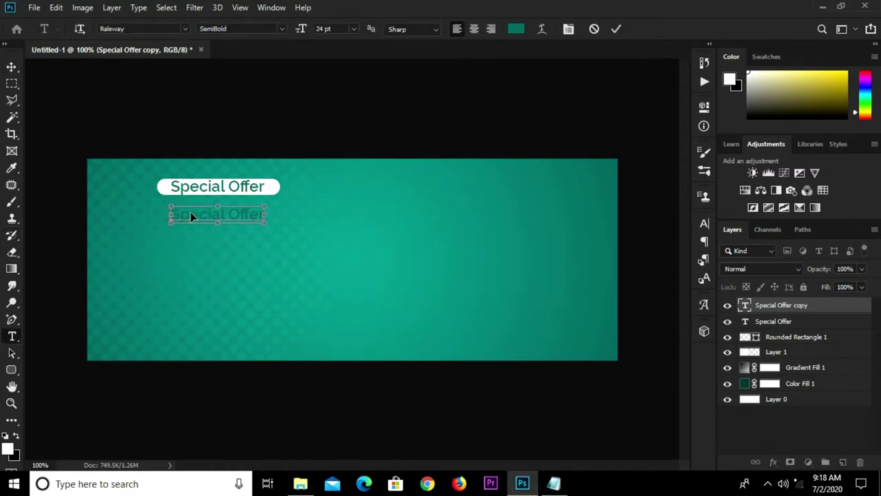
{"action": "key", "text": "ctrl+a"}
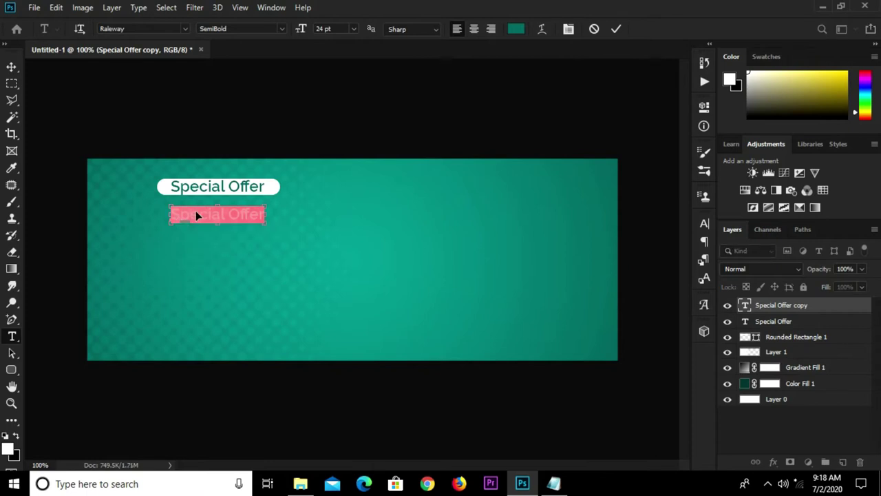
{"action": "type", "text": "mega"}
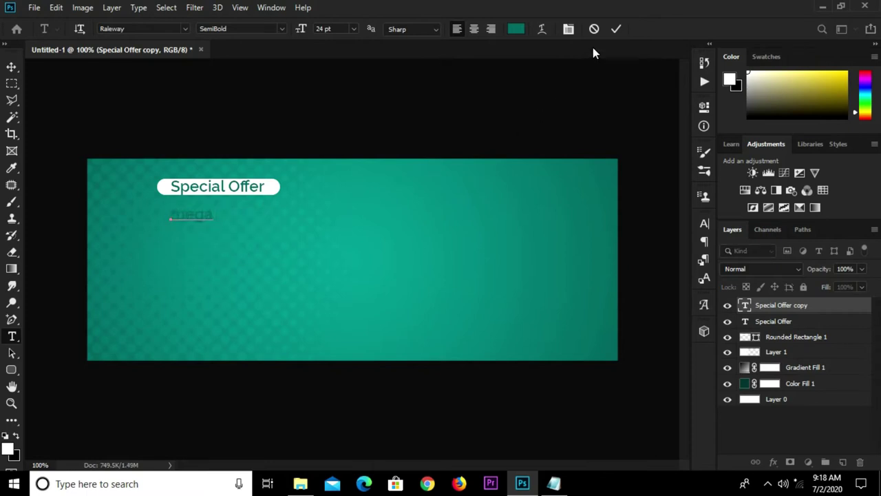
{"action": "left_click", "coordinate": [515, 29]}
{"action": "left_click", "coordinate": [71, 255]}
{"action": "left_click_drag", "start_coordinate": [71, 255], "coordinate": [43, 246]}
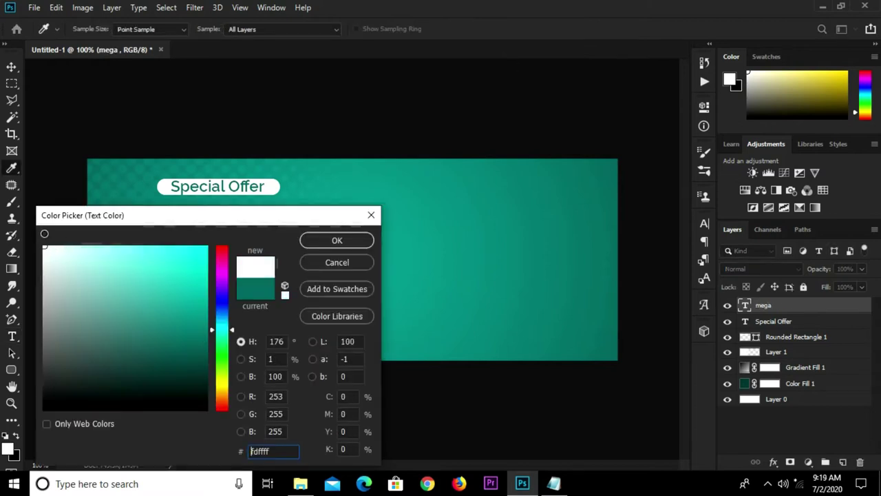
{"action": "left_click", "coordinate": [344, 243]}
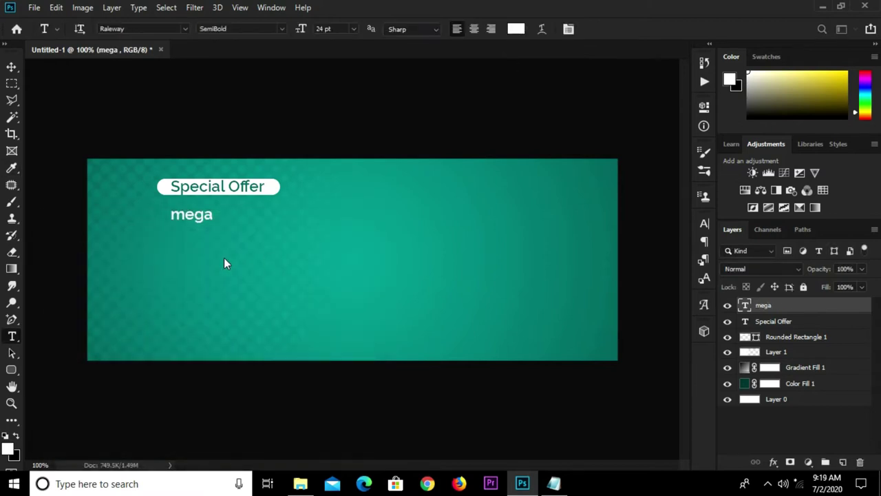
Set MEGA to All Caps, enlarge it about 235% and nudge it into place.
{"action": "key", "text": "v"}
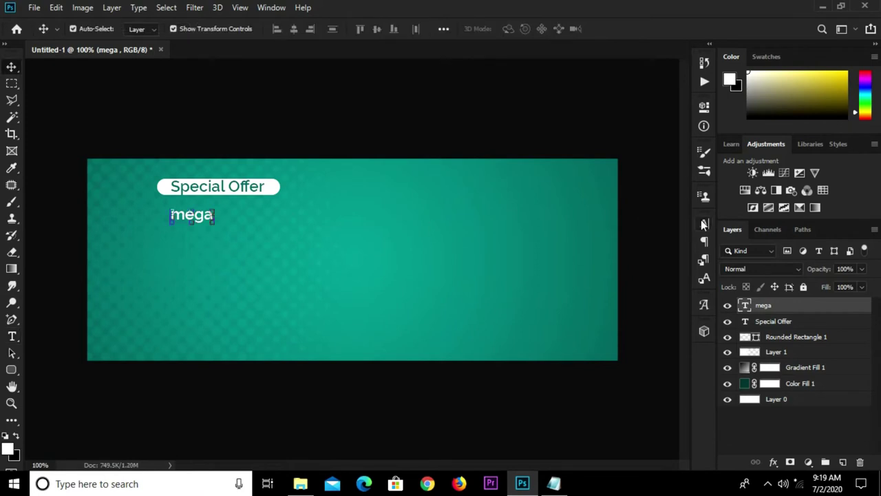
{"action": "left_click", "coordinate": [704, 223]}
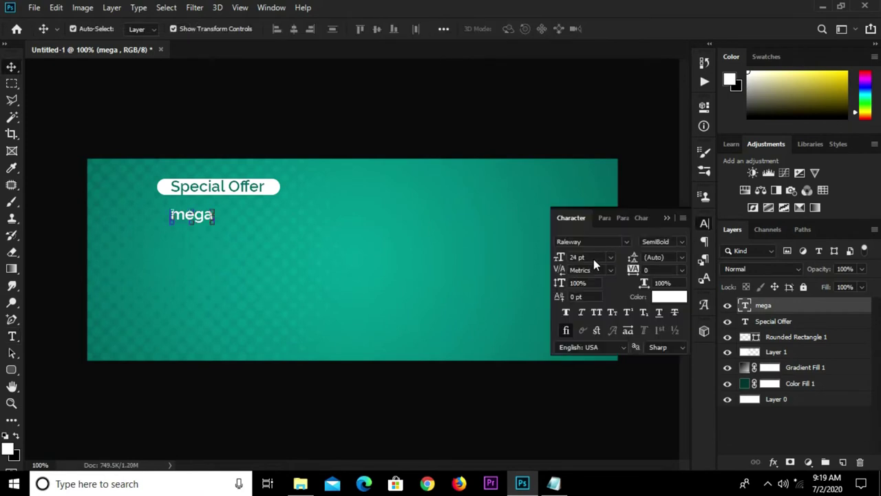
{"action": "left_click", "coordinate": [596, 313]}
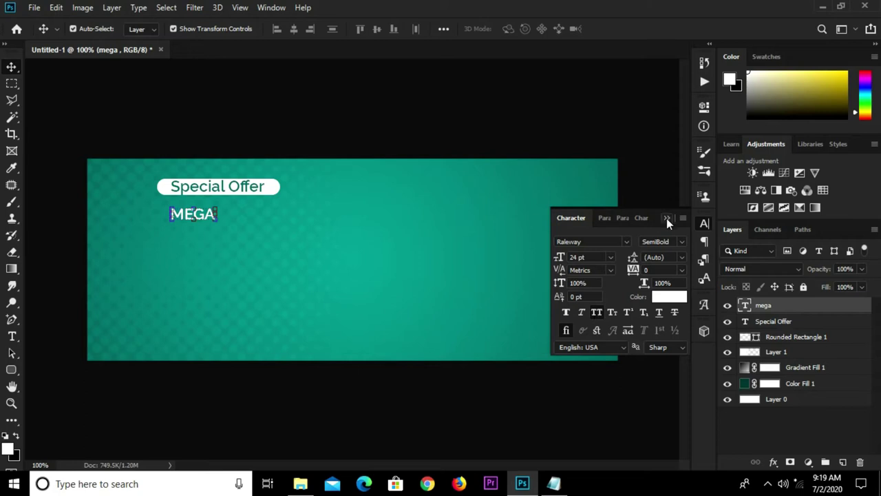
{"action": "left_click", "coordinate": [666, 218]}
{"action": "key", "text": "ctrl+t"}
{"action": "mouse_move", "coordinate": [192, 223]}
{"action": "left_mouse_down"}
{"action": "mouse_move", "coordinate": [213, 238]}
{"action": "mouse_move", "coordinate": [232, 227]}
{"action": "left_mouse_up"}
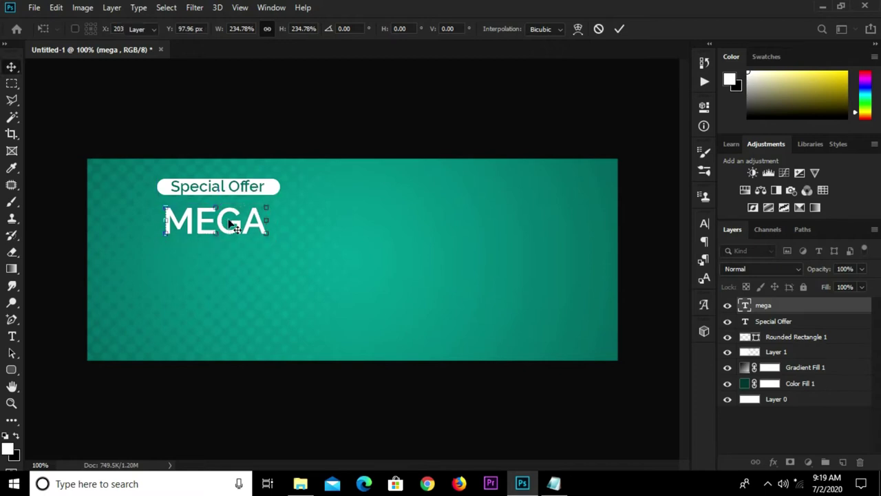
{"action": "key", "text": "Return"}
{"action": "key", "text": "Right"}
{"action": "key", "text": "Right"}
{"action": "key", "text": "Right"}
{"action": "key", "text": "Up"}
{"action": "key", "text": "Up"}
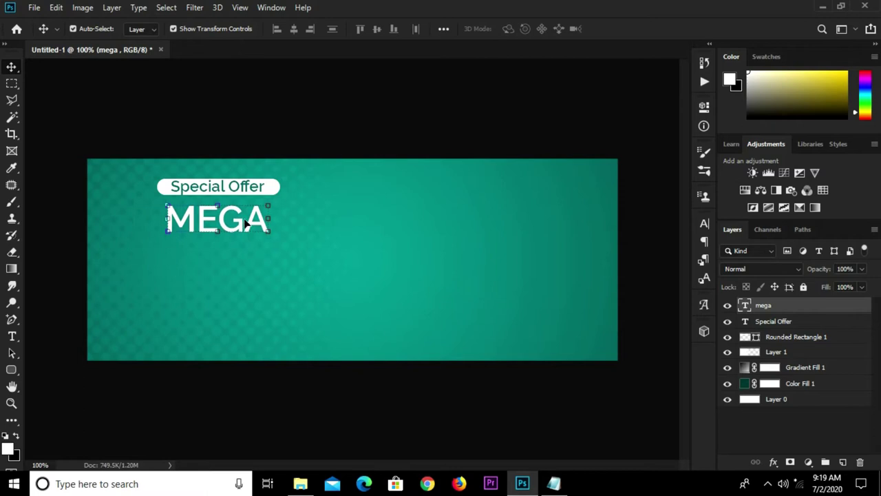
Duplicate MEGA below, set the copy to Raleway Black and enlarge it to 77.47 pt.
{"action": "left_click_drag", "start_coordinate": [229, 222], "coordinate": [236, 258]}
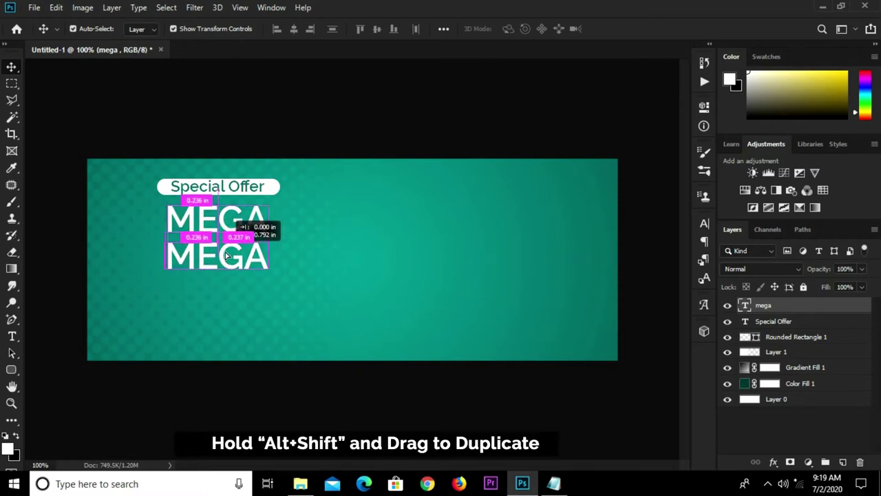
{"action": "left_click", "coordinate": [704, 223]}
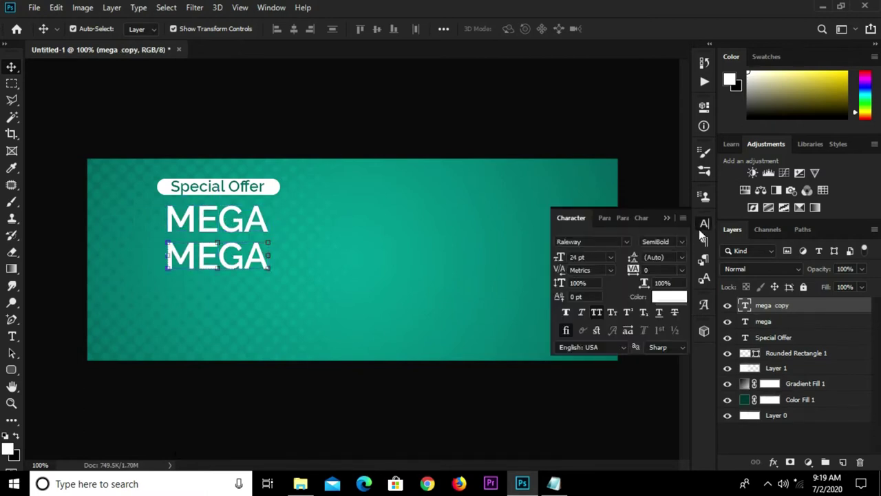
{"action": "left_click", "coordinate": [678, 242]}
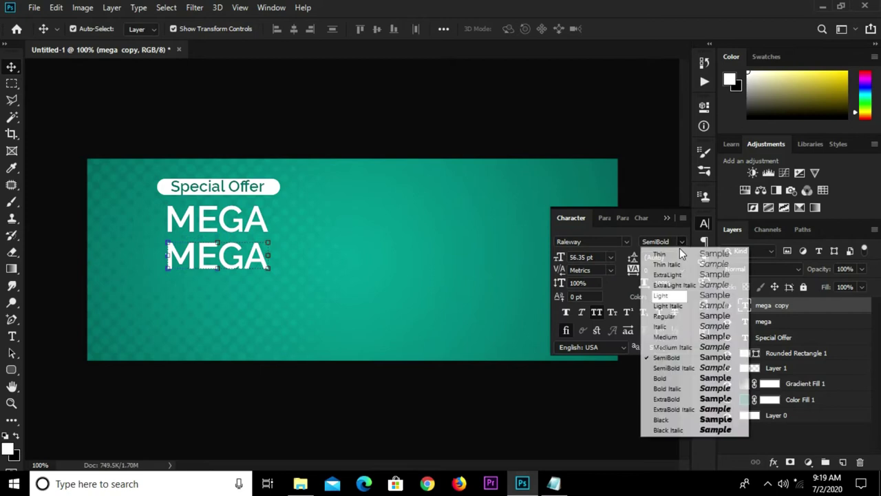
{"action": "left_click", "coordinate": [664, 418]}
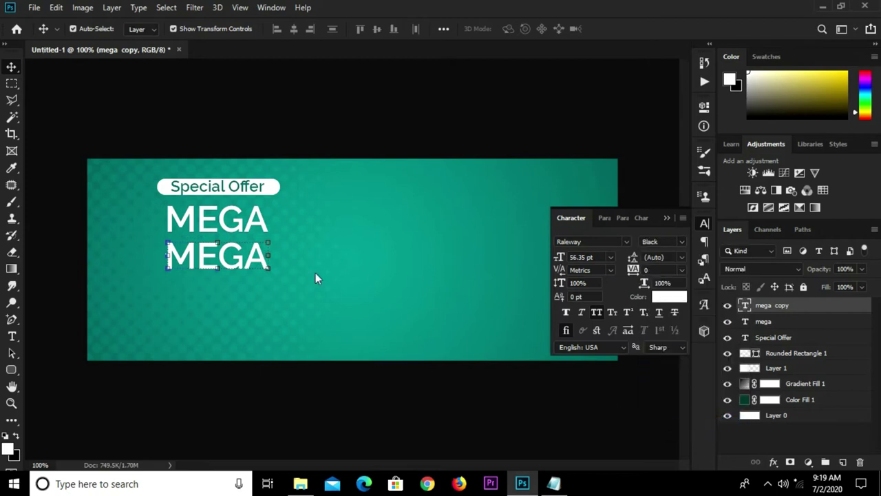
{"action": "left_click", "coordinate": [216, 275]}
{"action": "left_click_drag", "start_coordinate": [216, 275], "coordinate": [223, 291]}
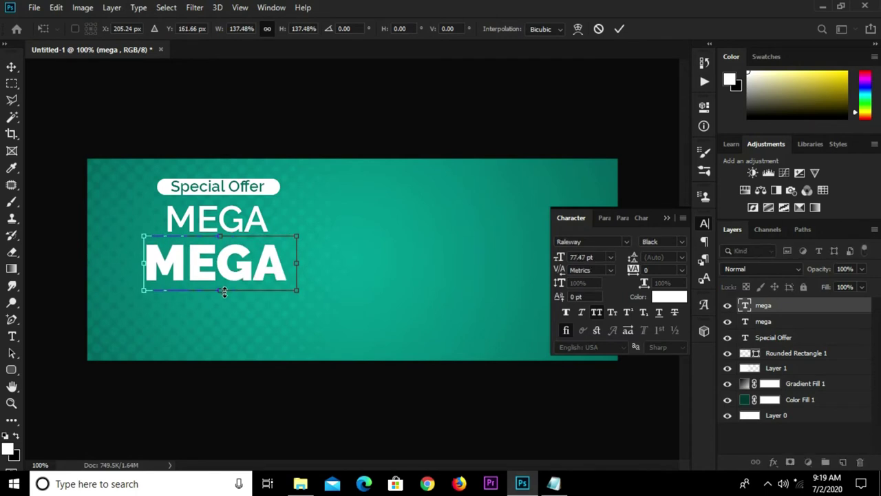
{"action": "key", "text": "Return"}
{"action": "left_click", "coordinate": [554, 482]}
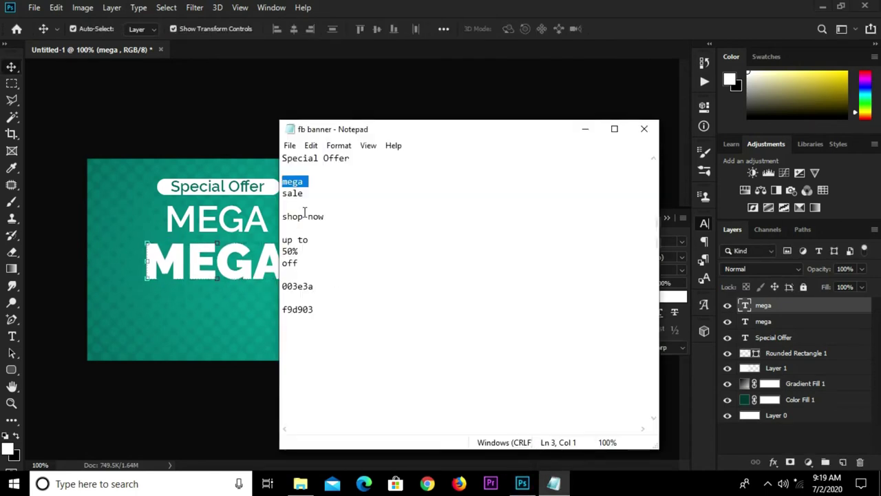
Copy 'sale' from the notes and replace the second MEGA line with SALE.
{"action": "left_click_drag", "start_coordinate": [310, 193], "coordinate": [266, 189]}
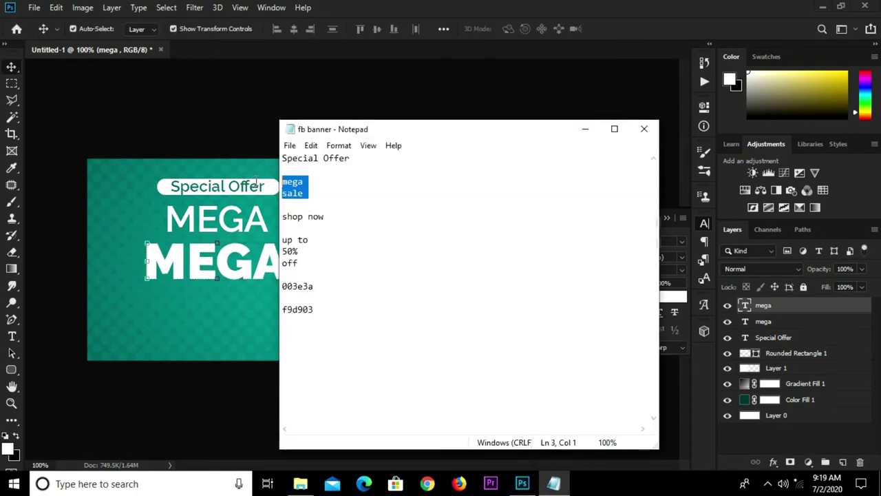
{"action": "right_click", "coordinate": [293, 195]}
{"action": "left_click", "coordinate": [349, 240]}
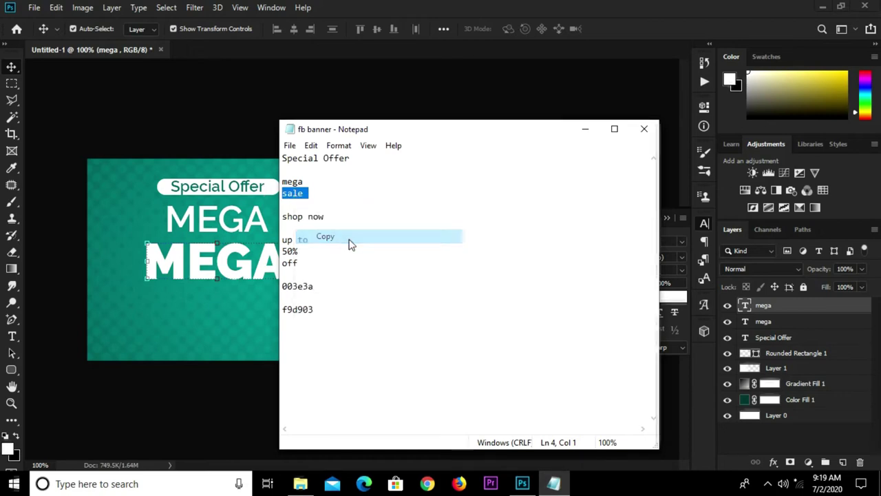
{"action": "left_click", "coordinate": [192, 311]}
{"action": "double_click", "coordinate": [210, 274]}
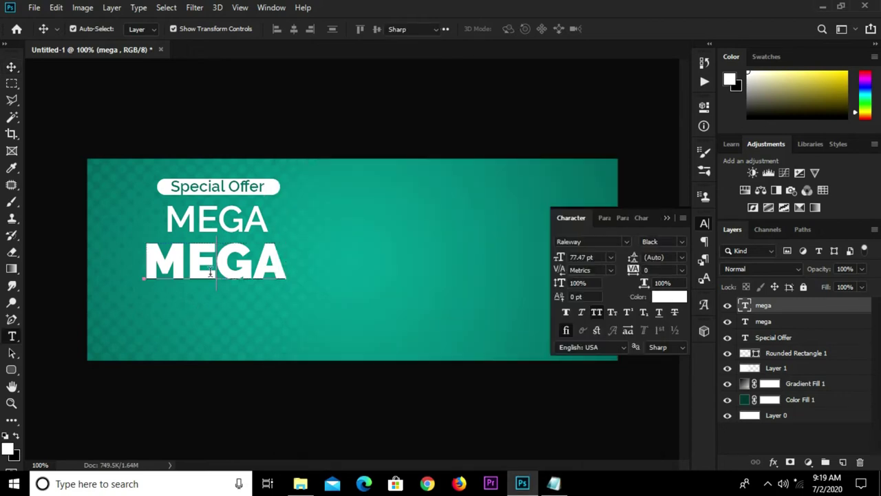
{"action": "key", "text": "ctrl+a"}
{"action": "key", "text": "ctrl+v"}
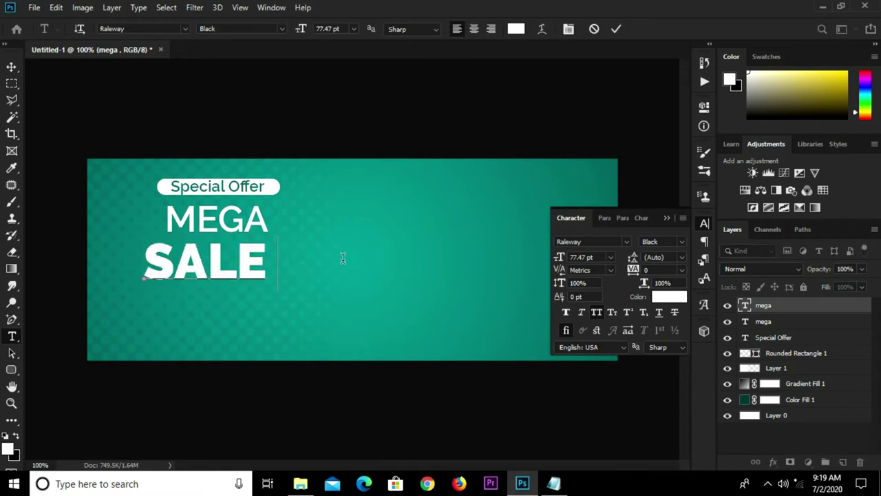
{"action": "left_click", "coordinate": [618, 29]}
Enlarge SALE to 84.1 pt and nudge it up and right into line.
{"action": "key", "text": "v"}
{"action": "key", "text": "ctrl+t"}
{"action": "left_click_drag", "start_coordinate": [278, 236], "coordinate": [292, 237]}
{"action": "key", "text": "Return"}
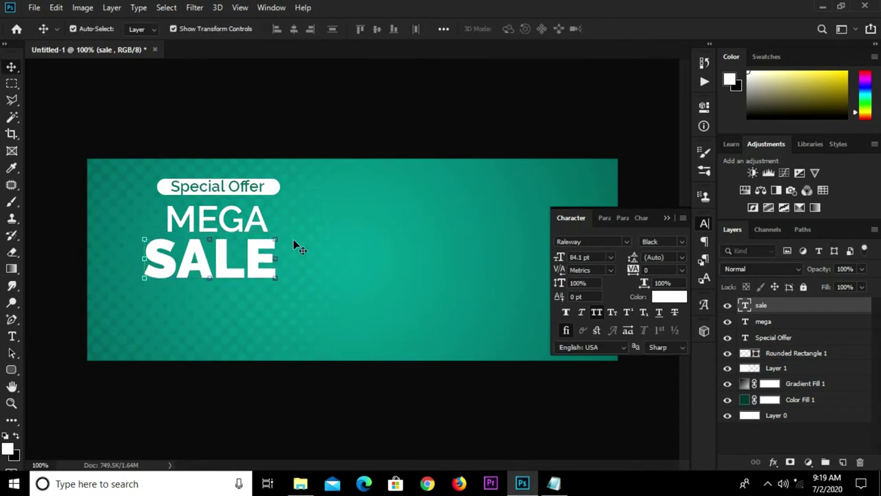
{"action": "key", "text": "Up"}
{"action": "key", "text": "Up"}
{"action": "key", "text": "Up"}
{"action": "key", "text": "Right"}
{"action": "key", "text": "Right"}
{"action": "key", "text": "Right"}
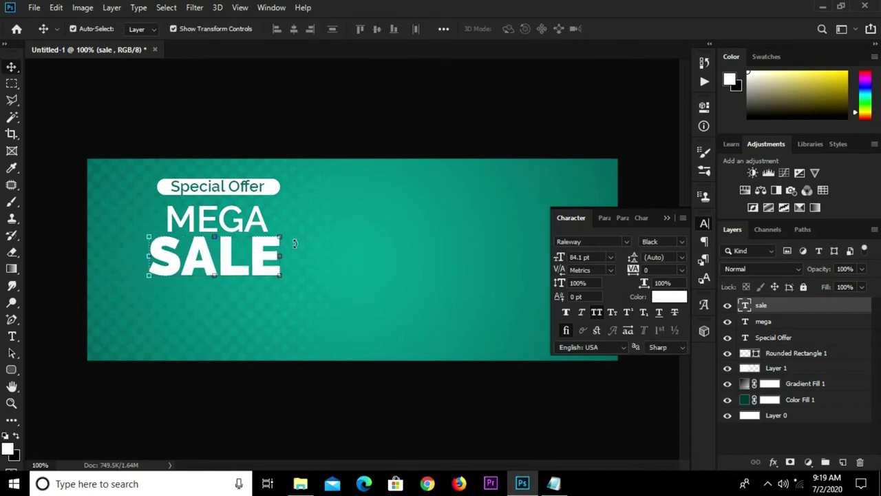
Raise the Special Offer pill and its text slightly, then collapse the Character panel.
{"action": "left_click", "coordinate": [274, 188]}
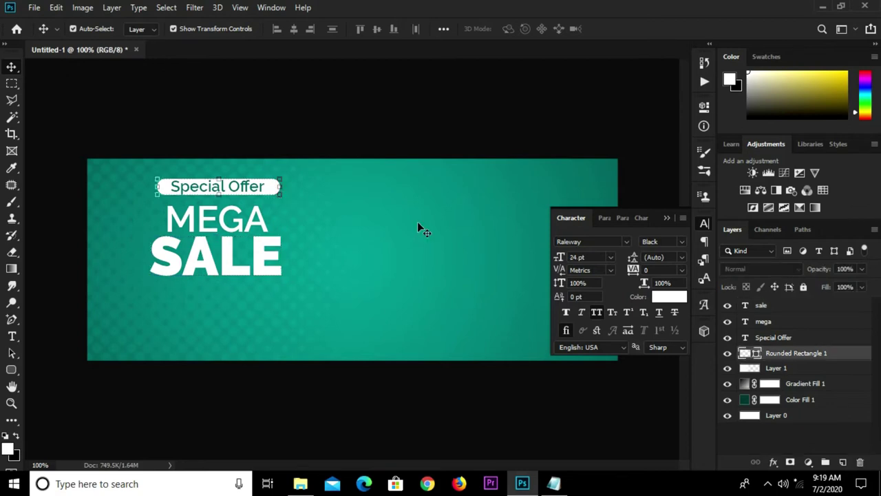
{"action": "left_click", "coordinate": [787, 337], "text": "shift"}
{"action": "key", "text": "Up"}
{"action": "key", "text": "Up"}
{"action": "key", "text": "Up"}
{"action": "key", "text": "Up"}
{"action": "key", "text": "Up"}
{"action": "key", "text": "Up"}
{"action": "key", "text": "Up"}
{"action": "left_click", "coordinate": [323, 118]}
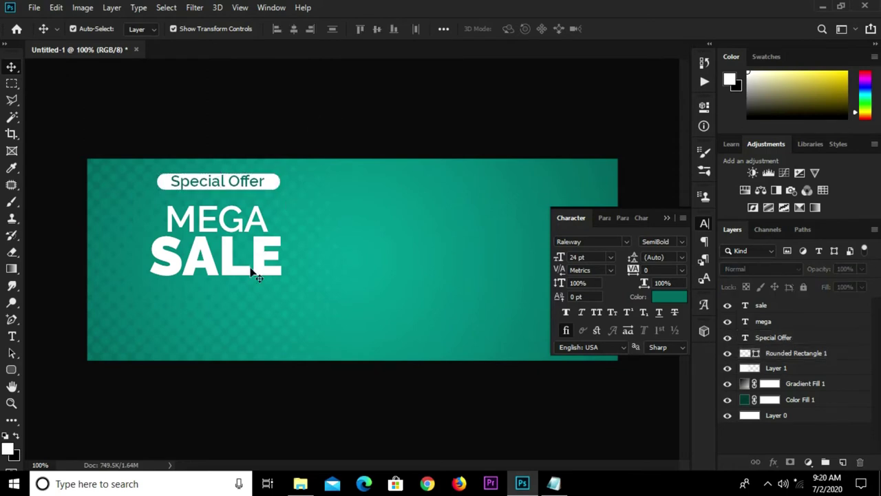
{"action": "left_click", "coordinate": [668, 217]}
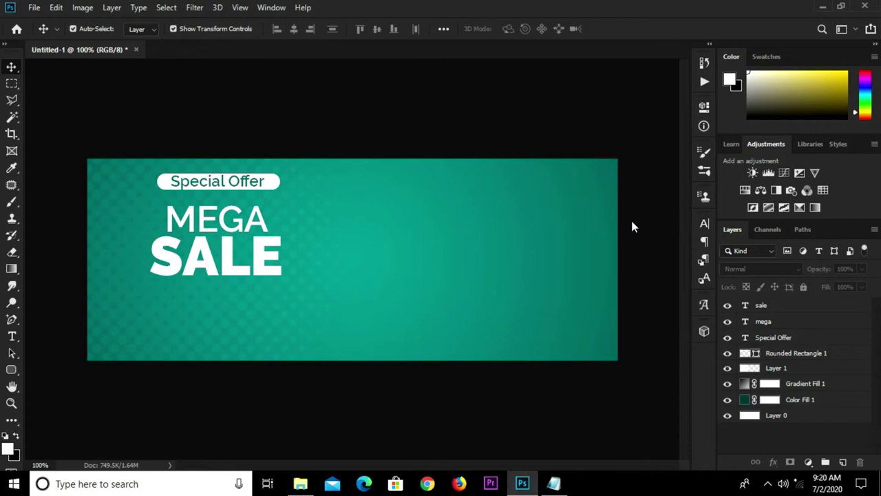
Draw a 134 × 31 px rectangle below the SALE text.
{"action": "left_click", "coordinate": [12, 370]}
{"action": "right_click", "coordinate": [11, 370]}
{"action": "left_click", "coordinate": [62, 379]}
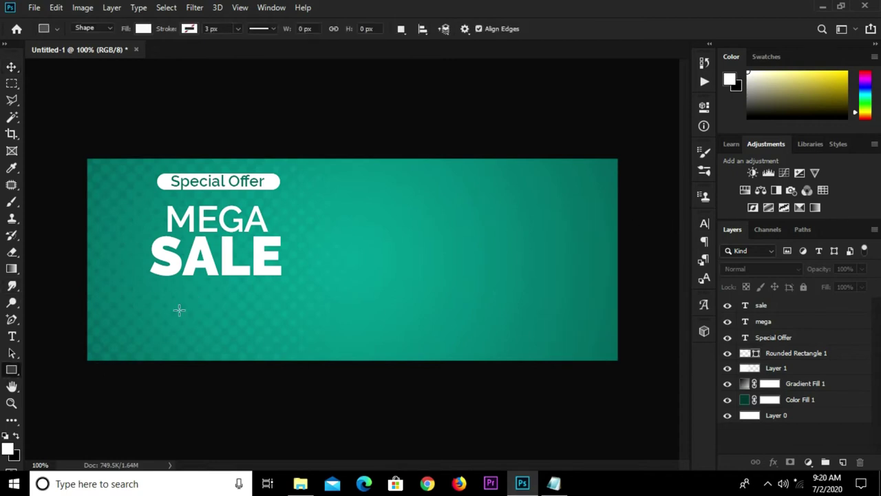
{"action": "left_click_drag", "start_coordinate": [170, 311], "coordinate": [256, 330]}
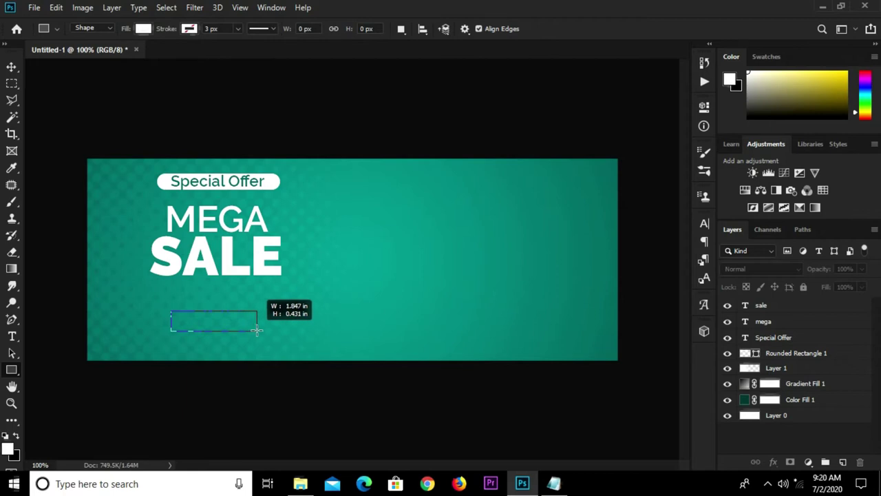
{"action": "left_click_drag", "start_coordinate": [256, 330], "coordinate": [259, 331]}
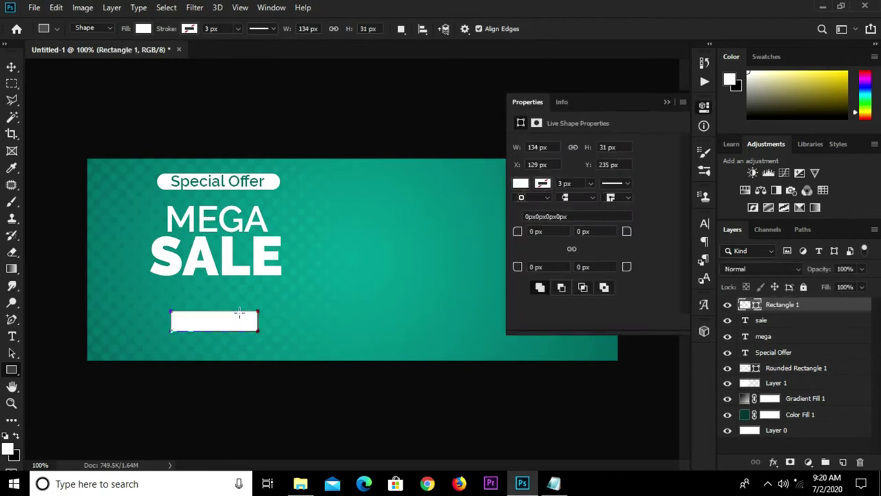
Give the rectangle no fill and a 3 px white outline.
{"action": "left_click", "coordinate": [527, 182]}
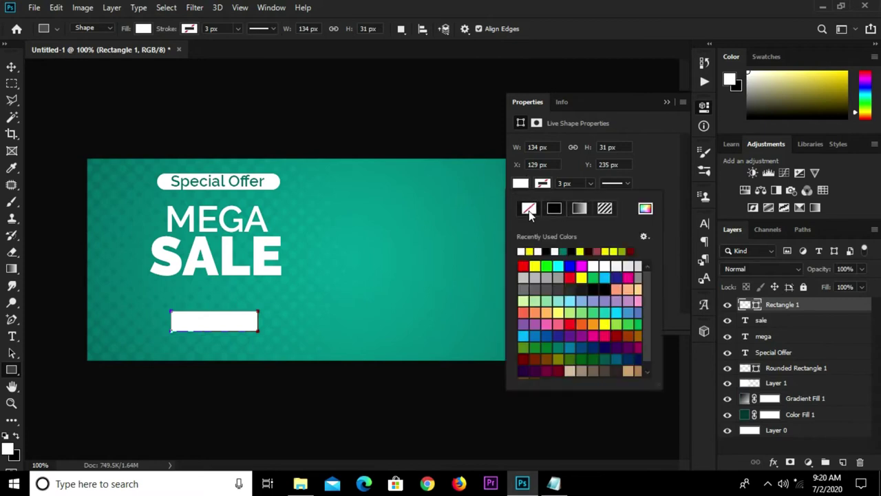
{"action": "left_click", "coordinate": [528, 207]}
{"action": "left_click", "coordinate": [522, 250]}
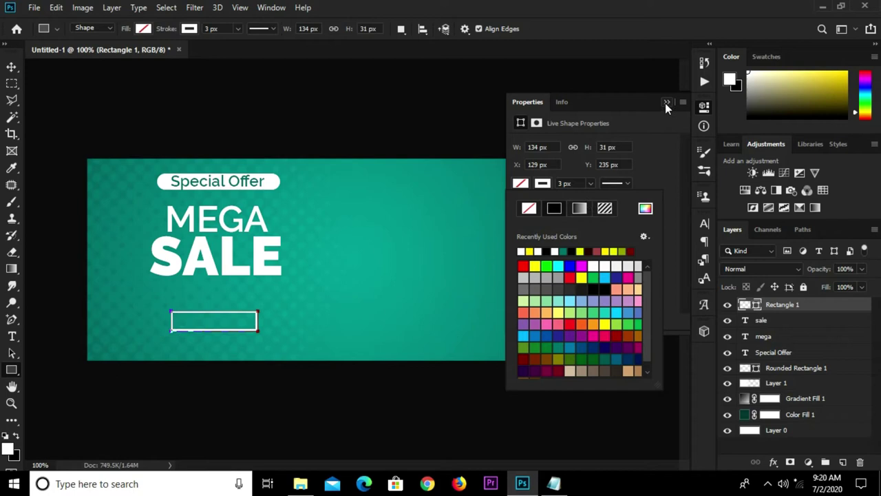
{"action": "left_click", "coordinate": [665, 102]}
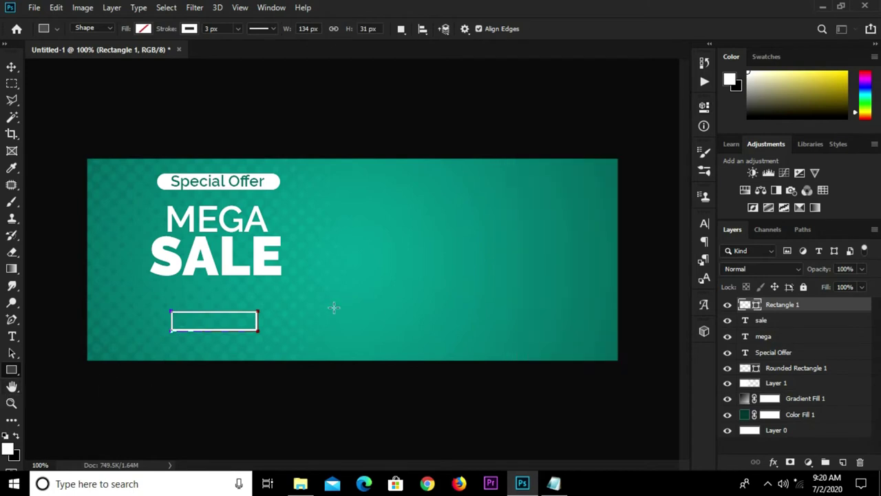
{"action": "key", "text": "v"}
{"action": "key", "text": "ctrl+0"}
Place a copy of MEGA over the rectangle and copy 'shop now' from the notes.
{"action": "left_click", "coordinate": [213, 229]}
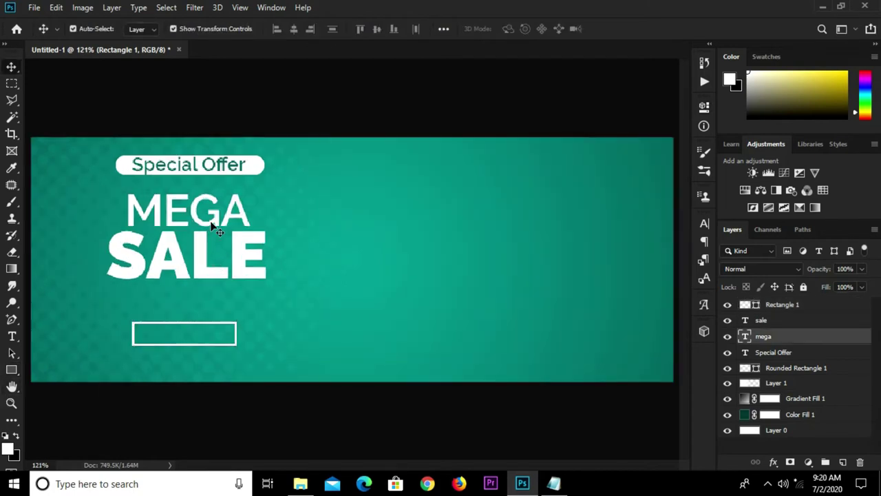
{"action": "left_click_drag", "start_coordinate": [211, 225], "coordinate": [210, 339]}
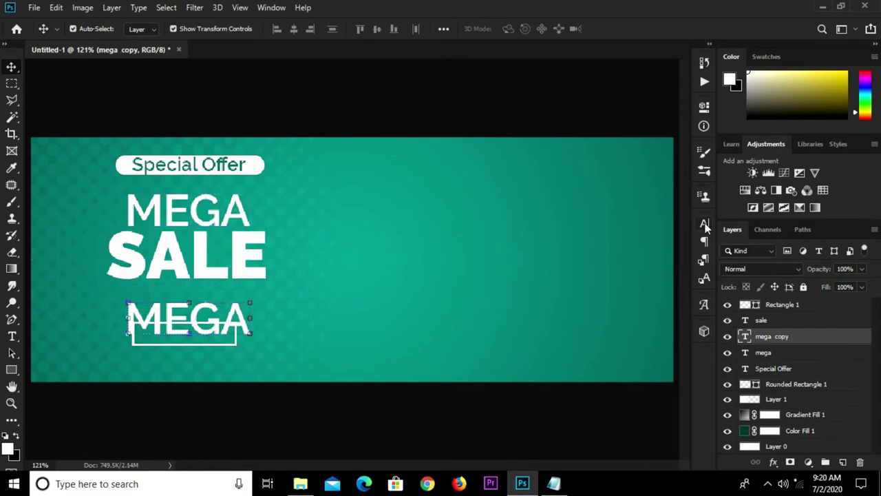
{"action": "left_click", "coordinate": [523, 391]}
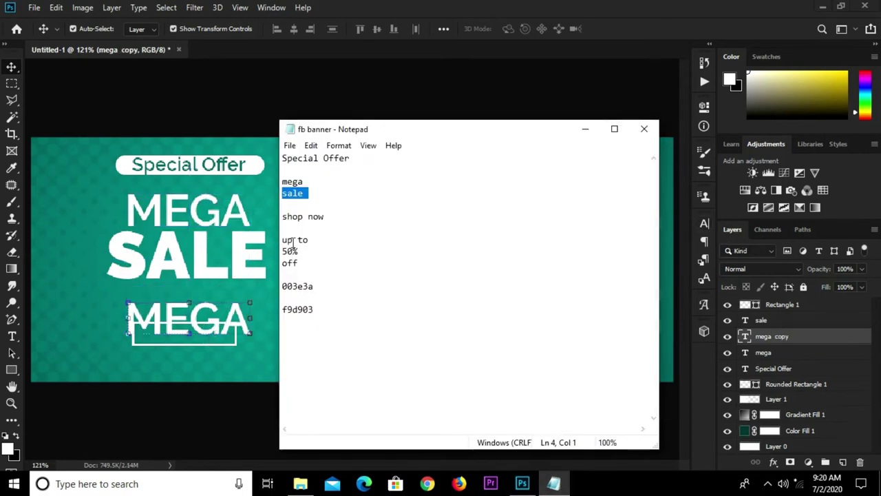
{"action": "left_click_drag", "start_coordinate": [331, 216], "coordinate": [282, 216]}
{"action": "right_click", "coordinate": [291, 217]}
{"action": "left_click", "coordinate": [326, 259]}
{"action": "left_click", "coordinate": [224, 294]}
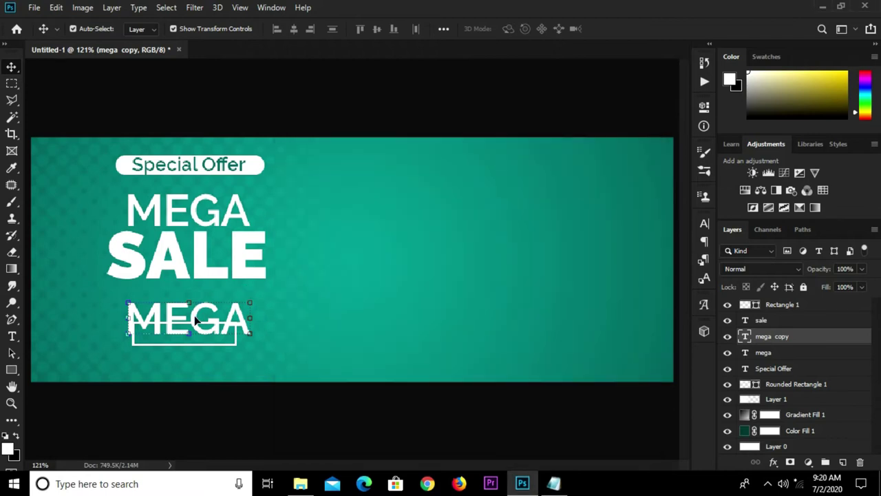
Replace the copied MEGA text with SHOP NOW.
{"action": "left_click", "coordinate": [12, 338]}
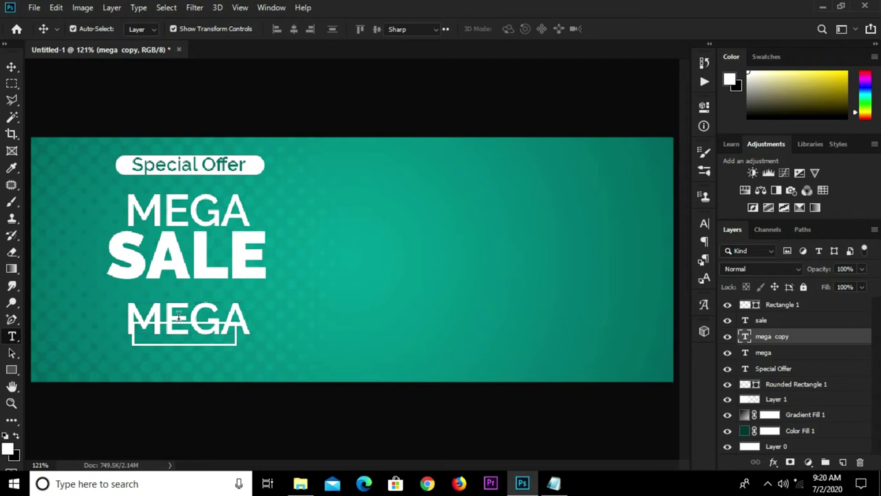
{"action": "left_click", "coordinate": [177, 321]}
{"action": "key", "text": "ctrl+a"}
{"action": "key", "text": "ctrl+v"}
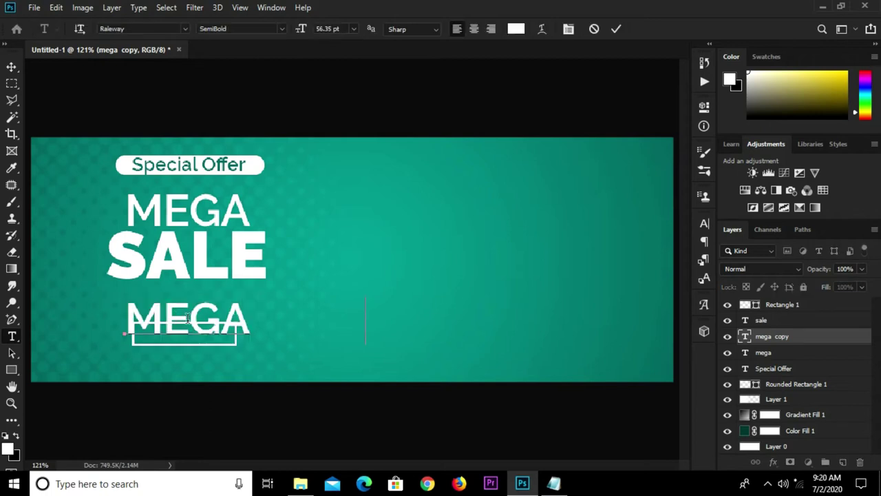
{"action": "left_click", "coordinate": [616, 30]}
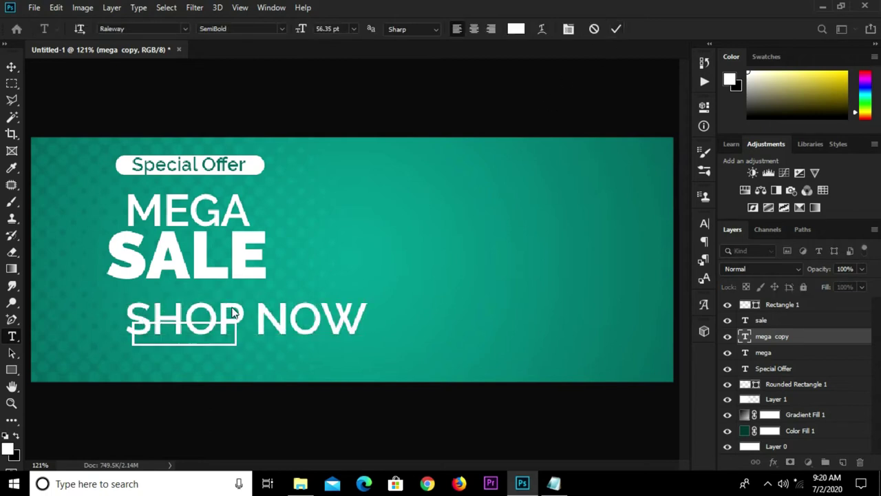
Scale SHOP NOW to about 33.66% and fit it inside the rectangle.
{"action": "key", "text": "v"}
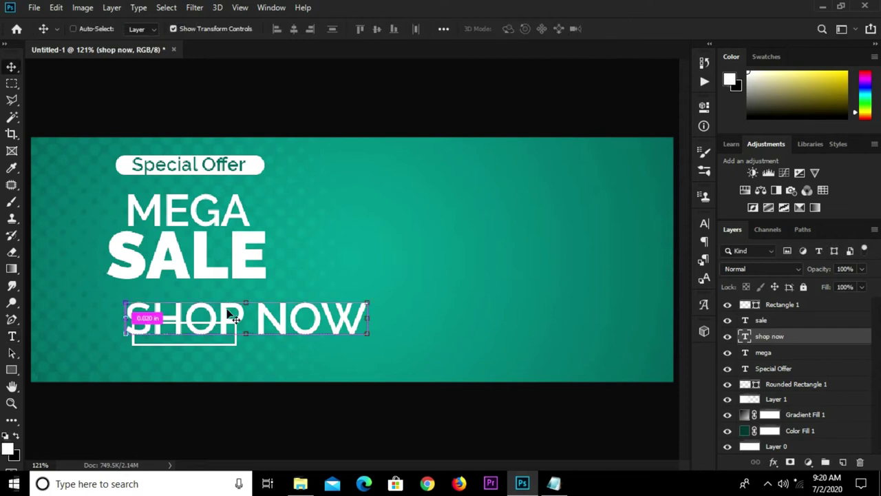
{"action": "key", "text": "ctrl+t"}
{"action": "mouse_move", "coordinate": [252, 295]}
{"action": "left_mouse_down"}
{"action": "mouse_move", "coordinate": [248, 327]}
{"action": "mouse_move", "coordinate": [197, 337]}
{"action": "left_mouse_up"}
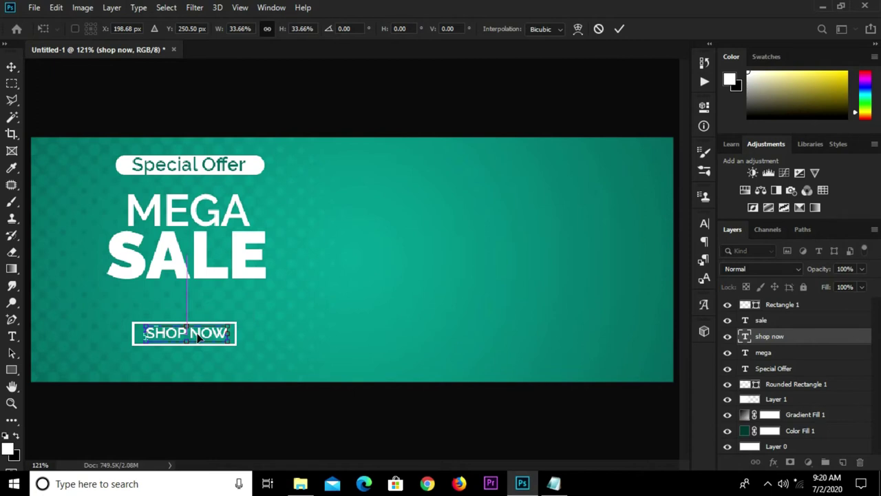
{"action": "key", "text": "Return"}
{"action": "key", "text": "Left"}
{"action": "key", "text": "ctrl+minus"}
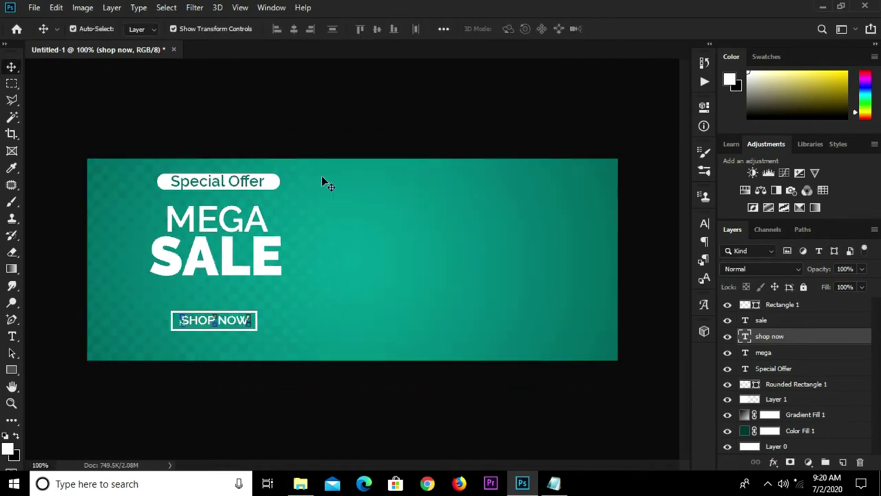
{"action": "left_click", "coordinate": [334, 135], "text": "ctrl"}
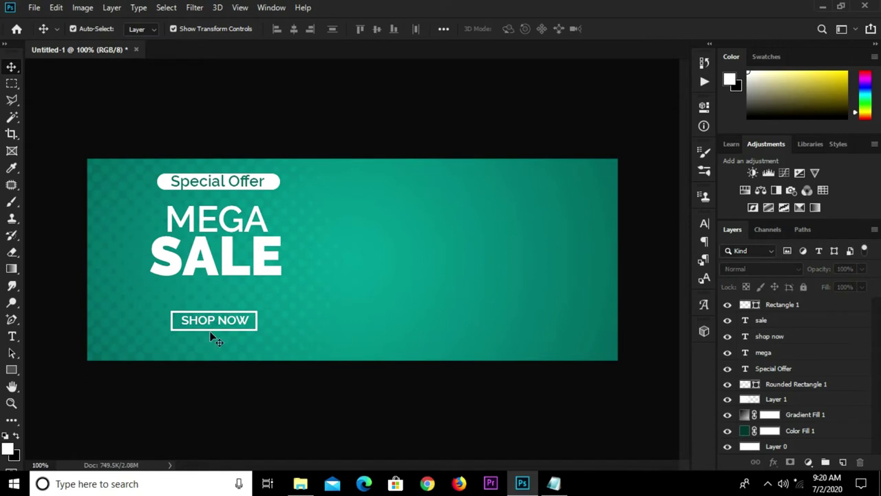
Draw a thin 210 × 2 px white line under SALE.
{"action": "left_click", "coordinate": [11, 370]}
{"action": "right_click", "coordinate": [20, 369]}
{"action": "left_click", "coordinate": [40, 368]}
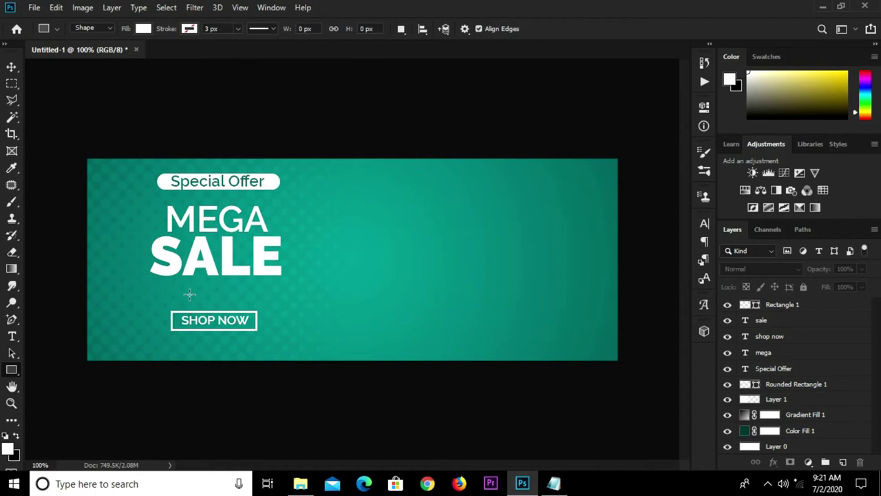
{"action": "scroll", "coordinate": [187, 290], "scroll_direction": "up", "scroll_amount": 3}
{"action": "left_click_drag", "start_coordinate": [92, 290], "coordinate": [288, 295]}
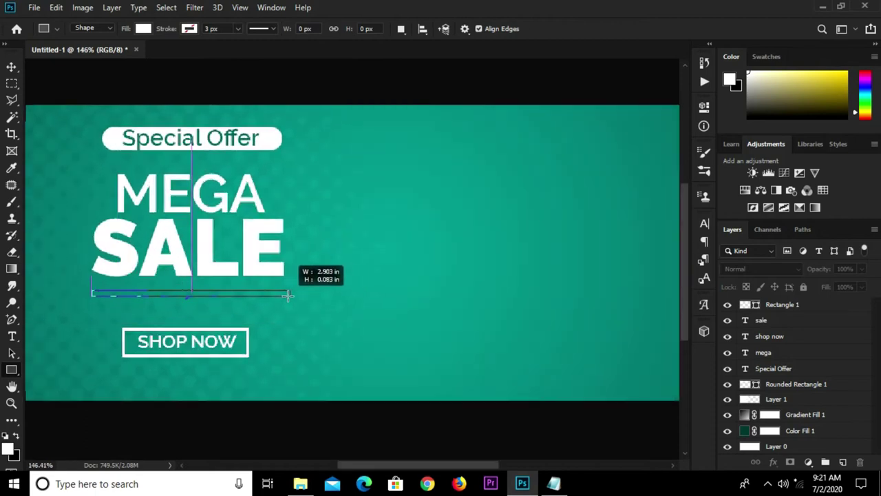
{"action": "left_click_drag", "start_coordinate": [288, 295], "coordinate": [291, 292]}
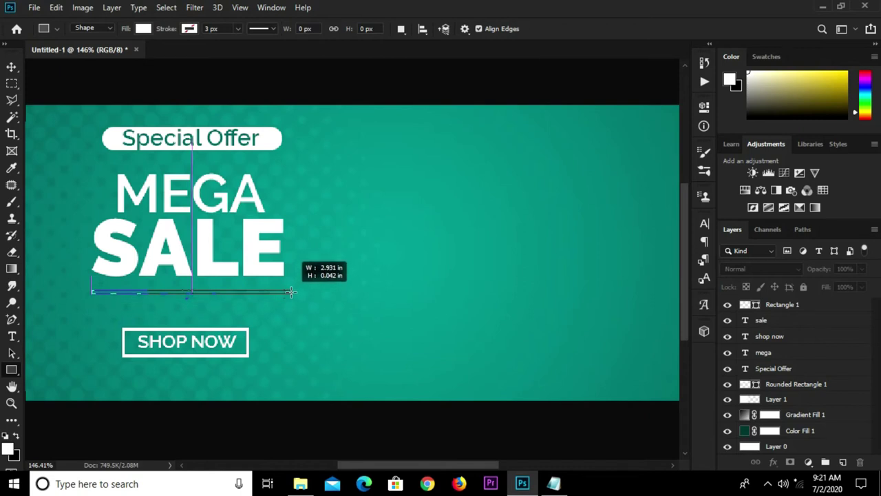
{"action": "left_click_drag", "start_coordinate": [290, 292], "coordinate": [289, 289]}
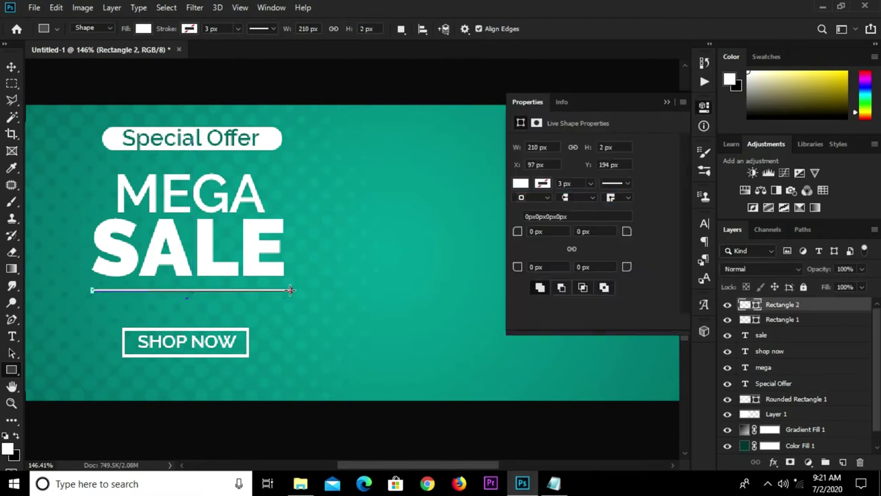
{"action": "key", "text": "v"}
{"action": "key", "text": "ctrl+1"}
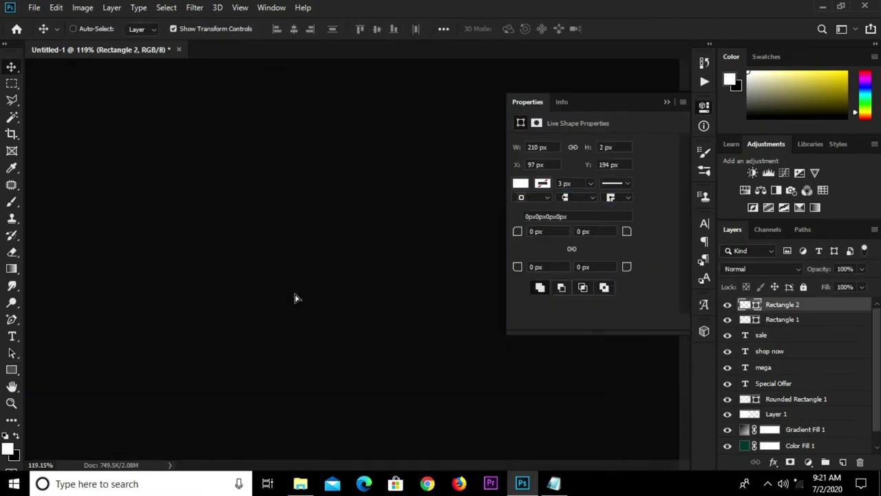
{"action": "left_click", "coordinate": [275, 108], "text": "ctrl"}
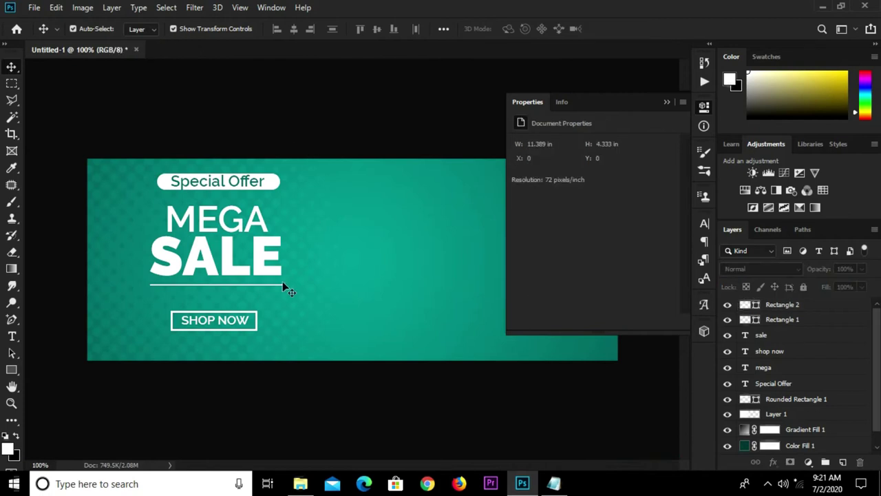
Duplicate the white line and place the copy parallel just below it.
{"action": "scroll", "coordinate": [282, 280], "scroll_direction": "up", "scroll_amount": 3}
{"action": "left_click", "coordinate": [215, 290]}
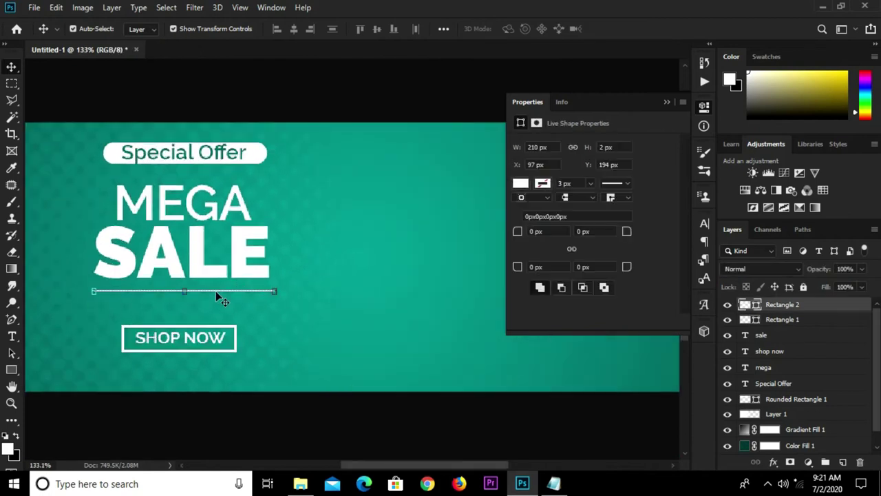
{"action": "scroll", "coordinate": [216, 298], "scroll_direction": "up", "scroll_amount": 3}
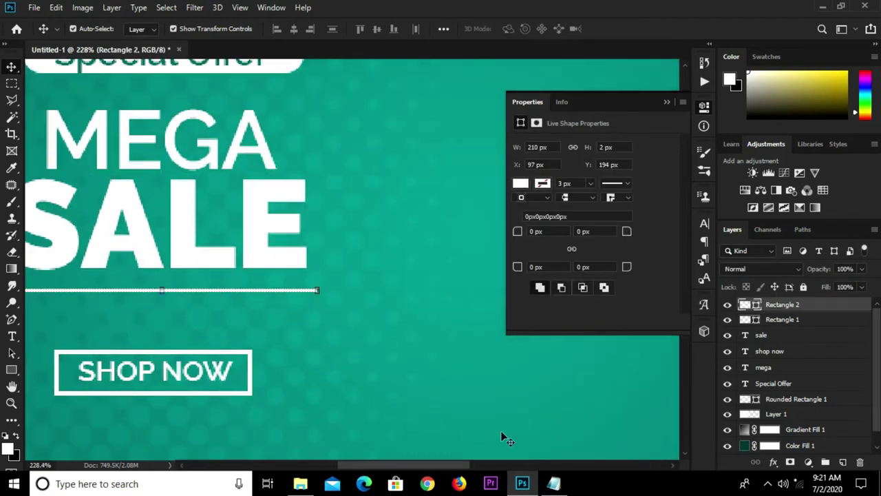
{"action": "left_click_drag", "start_coordinate": [429, 465], "coordinate": [395, 465]}
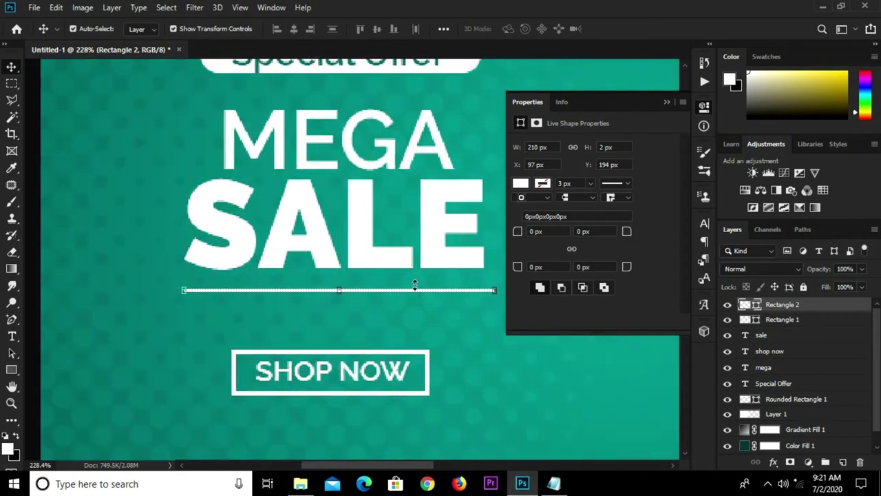
{"action": "left_click_drag", "start_coordinate": [412, 289], "coordinate": [412, 311]}
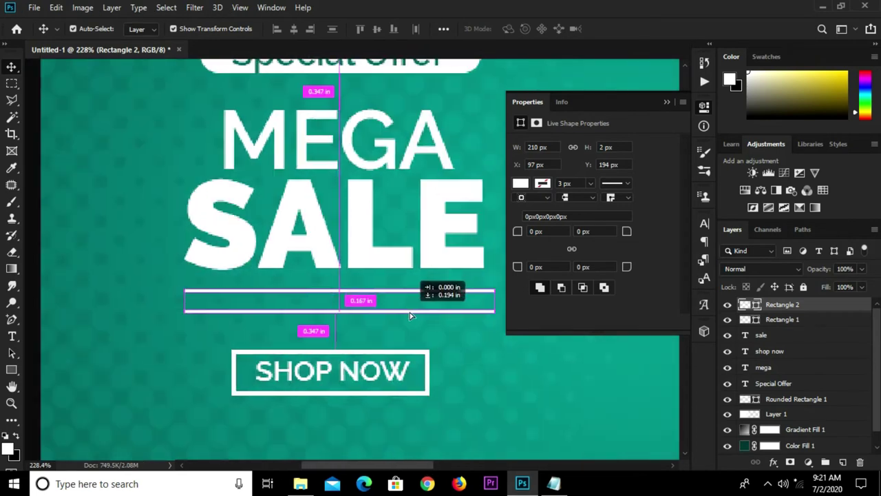
{"action": "left_click", "coordinate": [665, 103]}
Nudge the white lines down and place a SHOP NOW copy between them.
{"action": "left_click", "coordinate": [802, 321], "text": "shift"}
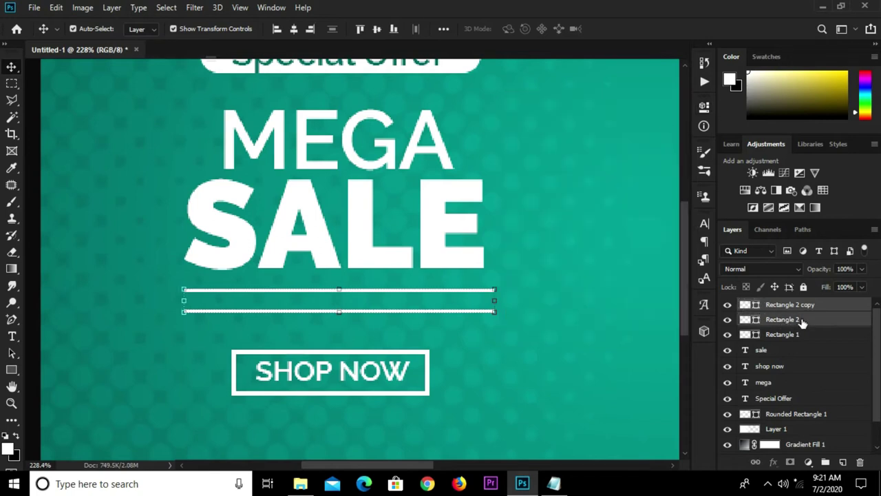
{"action": "key", "text": "Down"}
{"action": "key", "text": "Down"}
{"action": "key", "text": "Down"}
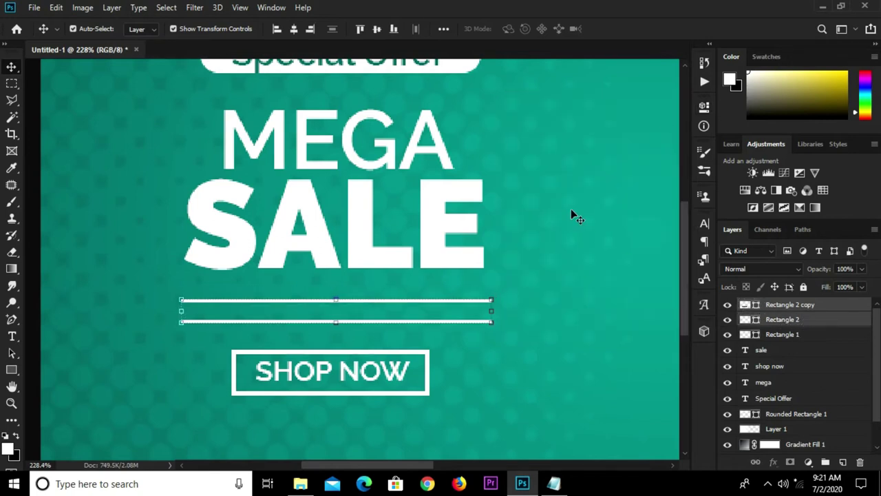
{"action": "left_click", "coordinate": [562, 203]}
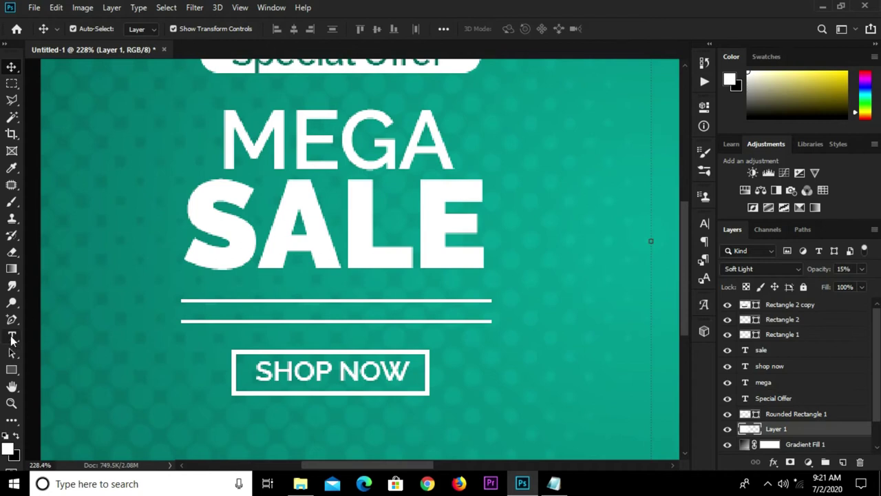
{"action": "left_click", "coordinate": [280, 374]}
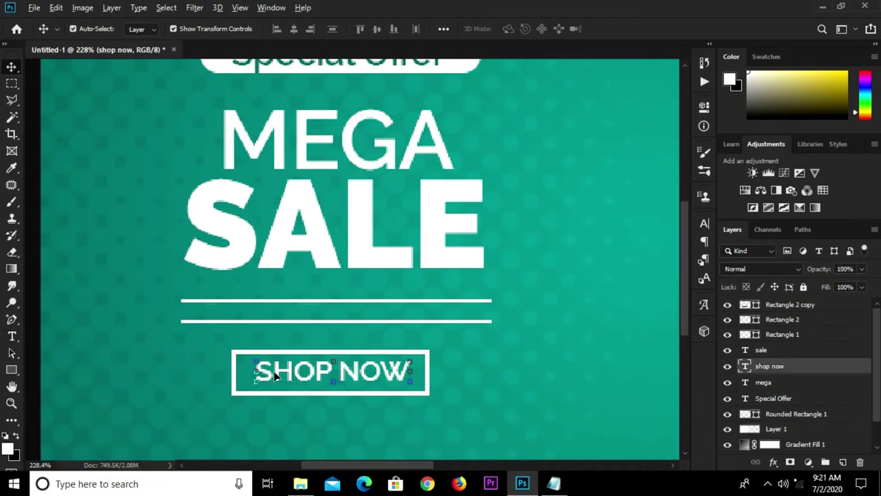
{"action": "left_click_drag", "start_coordinate": [278, 373], "coordinate": [288, 313]}
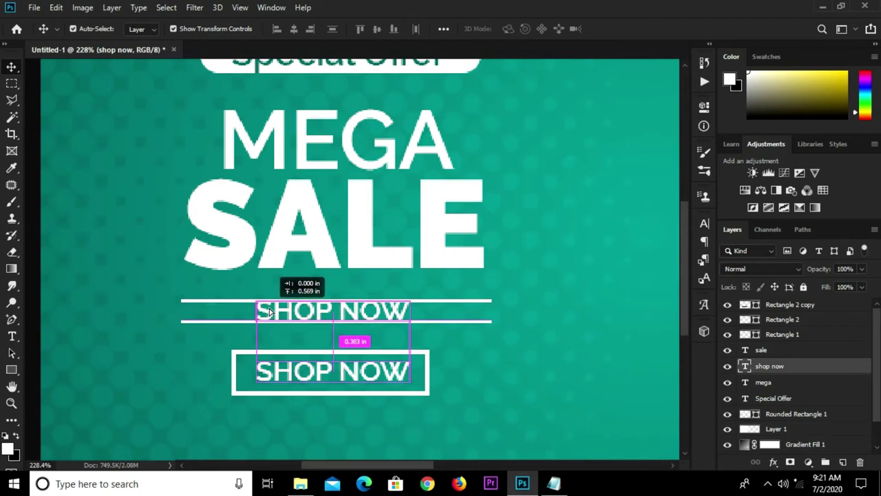
{"action": "left_click", "coordinate": [439, 320]}
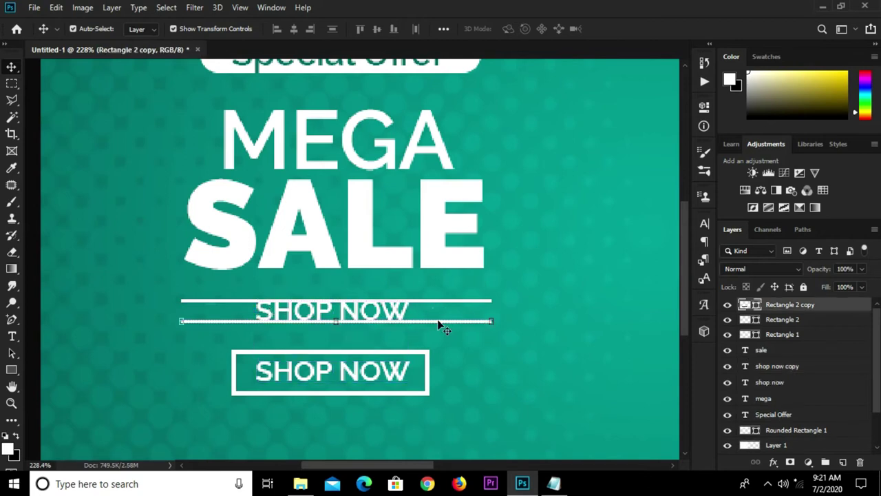
{"action": "key", "text": "Down"}
{"action": "key", "text": "Down"}
{"action": "key", "text": "Down"}
{"action": "key", "text": "Down"}
{"action": "key", "text": "Down"}
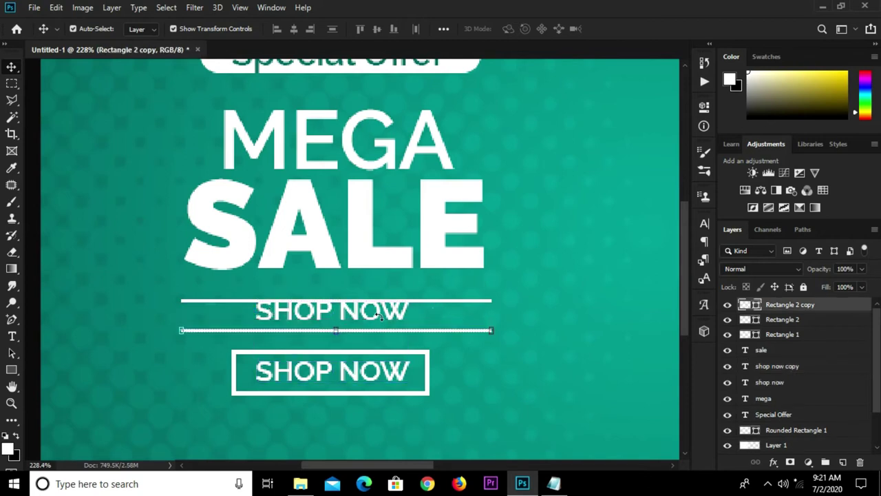
{"action": "key", "text": "alt+bracketleft"}
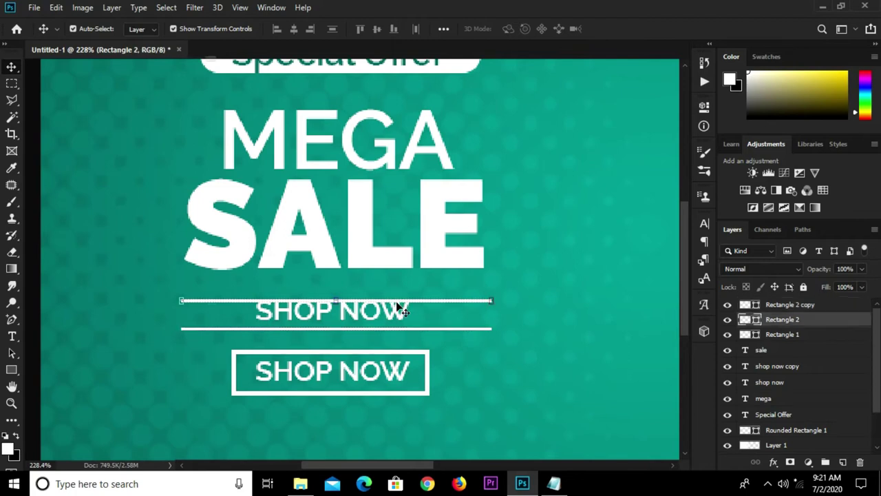
{"action": "left_click", "coordinate": [362, 315]}
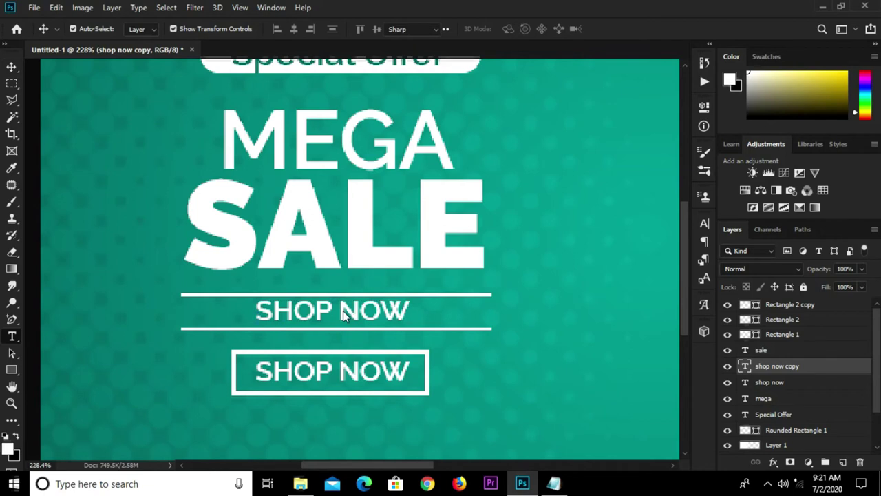
Retype the copied text as 'OFFER ENDS ON 25TH JULY'.
{"action": "double_click", "coordinate": [331, 309]}
{"action": "key", "text": "ctrl+a"}
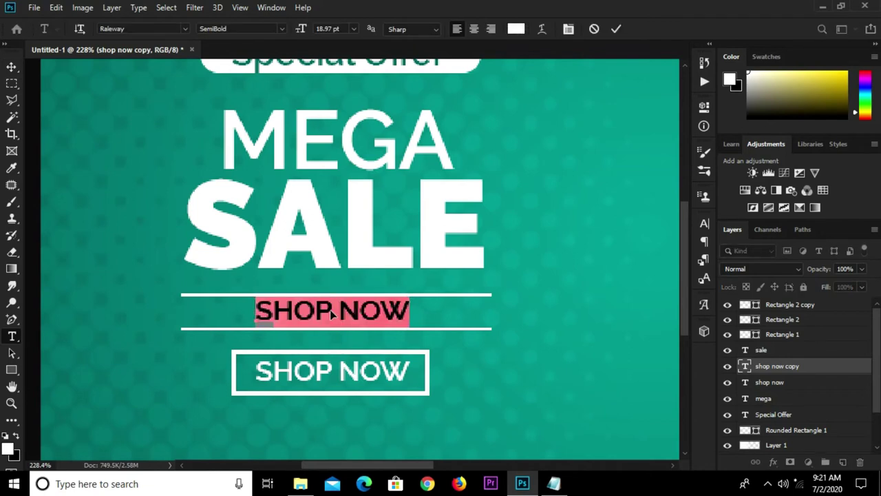
{"action": "left_click", "coordinate": [331, 309]}
{"action": "key", "text": "ctrl+a"}
{"action": "type", "text": "OF"}
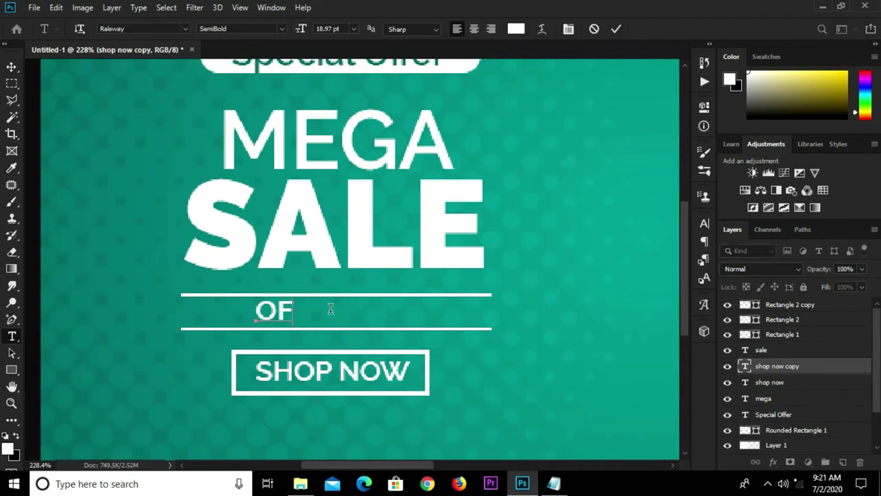
{"action": "type", "text": "FER"}
{"action": "type", "text": " ENDS ON"}
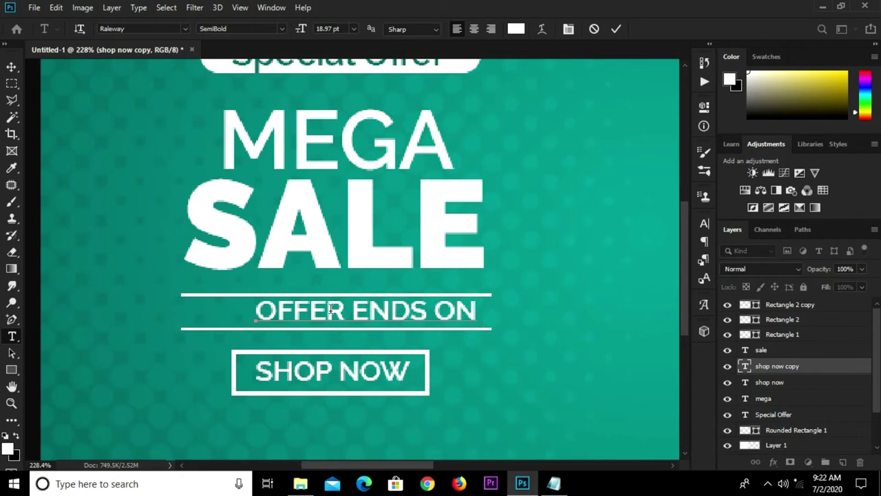
{"action": "type", "text": " 25TH"}
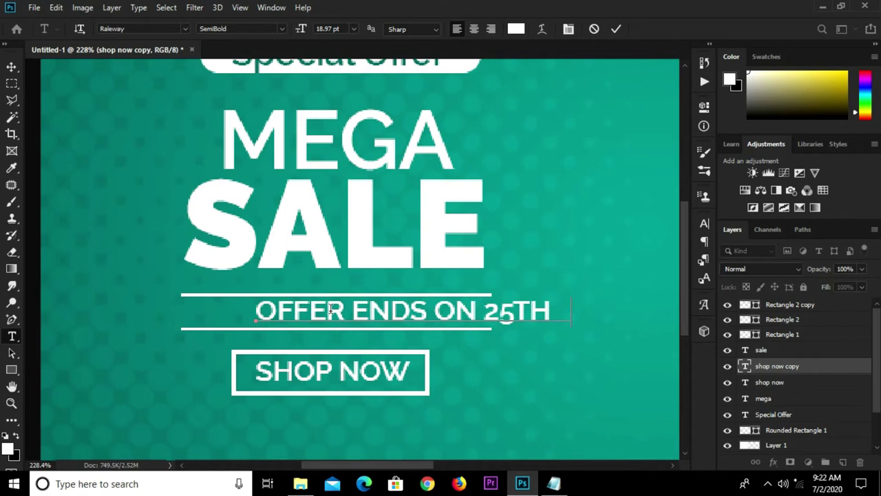
{"action": "type", "text": " JU"}
{"action": "key", "text": "Delete"}
{"action": "key", "text": "Delete"}
{"action": "type", "text": "JULY"}
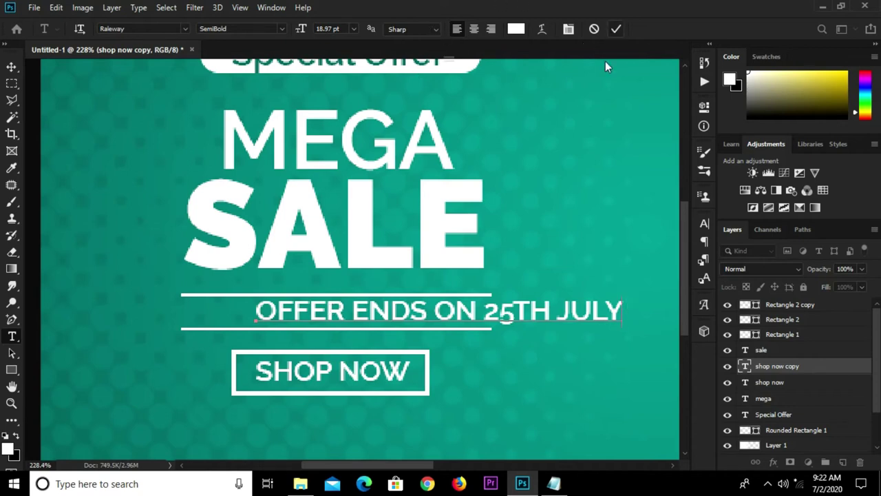
{"action": "left_click", "coordinate": [648, 223]}
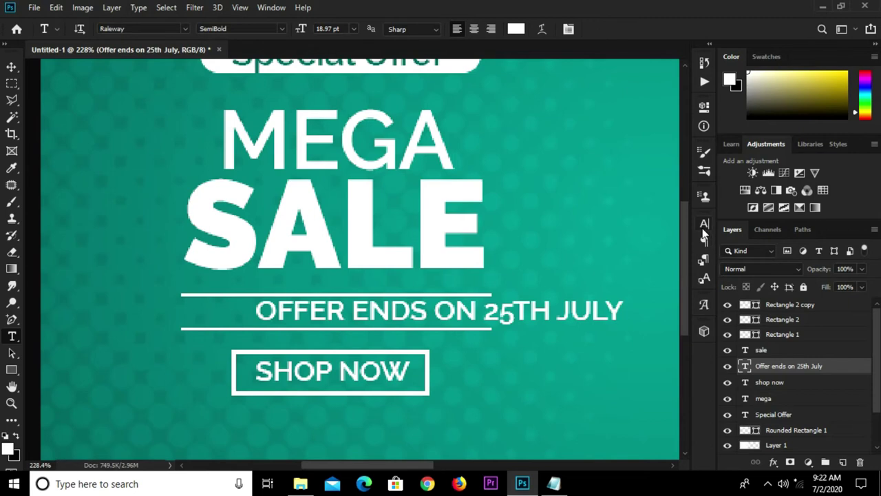
Turn off All Caps for the offer text and center it between the lines.
{"action": "left_click", "coordinate": [703, 228]}
{"action": "left_click", "coordinate": [598, 313]}
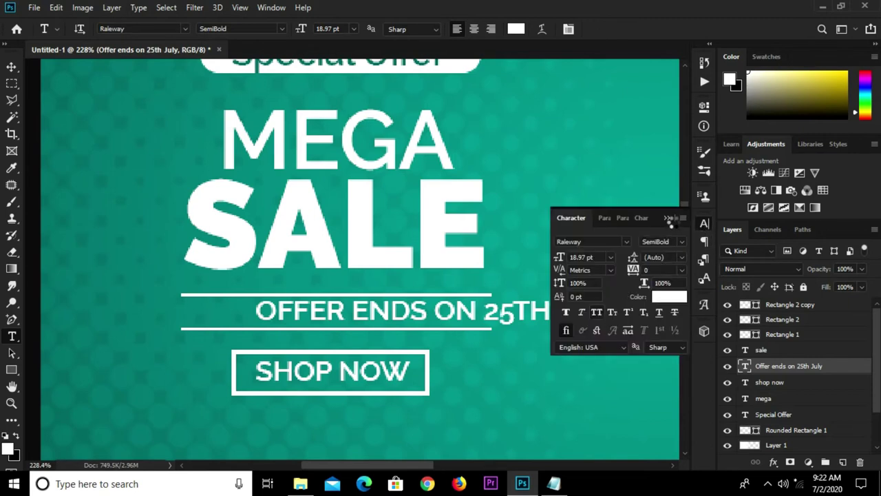
{"action": "left_click", "coordinate": [668, 219]}
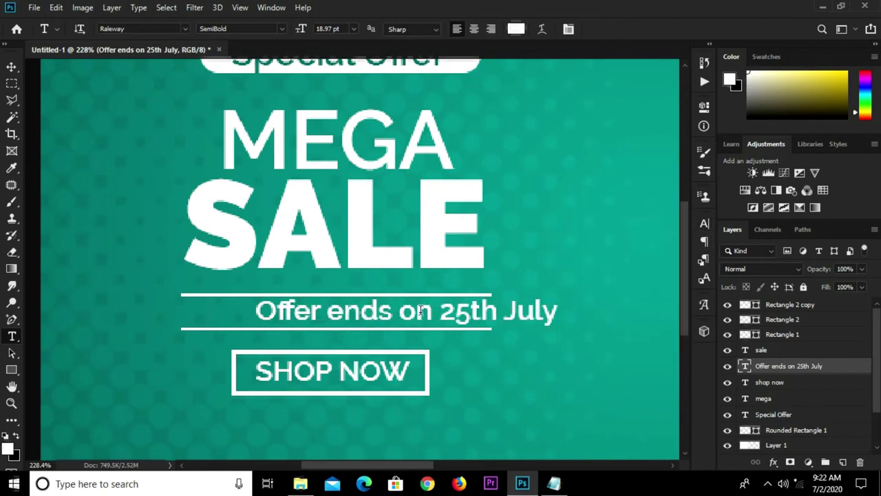
{"action": "key", "text": "v"}
{"action": "left_click_drag", "start_coordinate": [433, 314], "coordinate": [365, 315]}
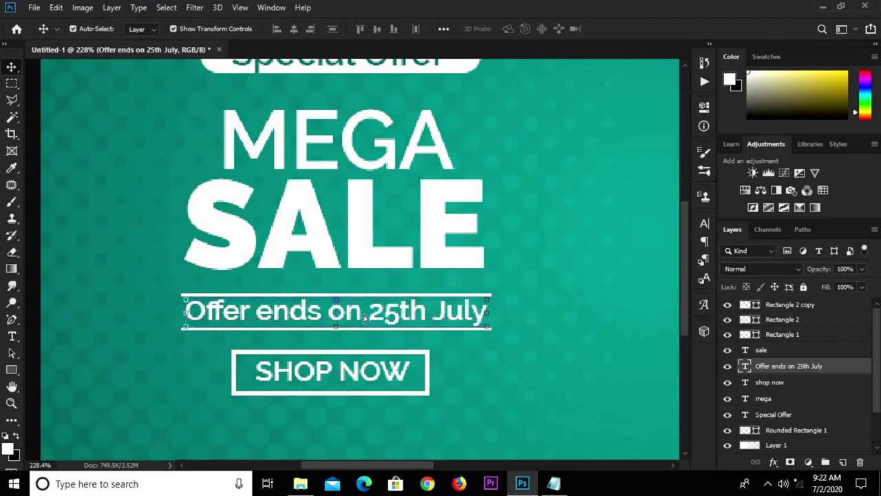
{"action": "key", "text": "ctrl+1"}
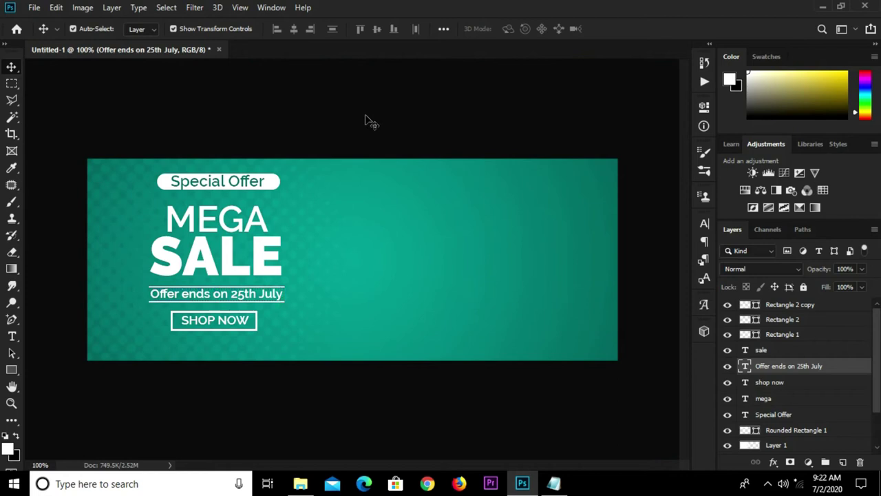
Add a new empty Layer 2 and choose the Brush tool.
{"action": "left_click", "coordinate": [363, 114]}
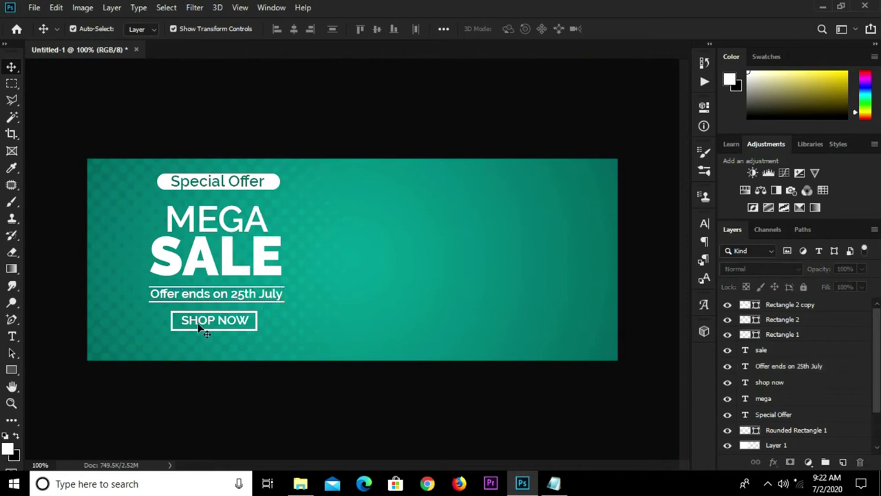
{"action": "left_click", "coordinate": [840, 463]}
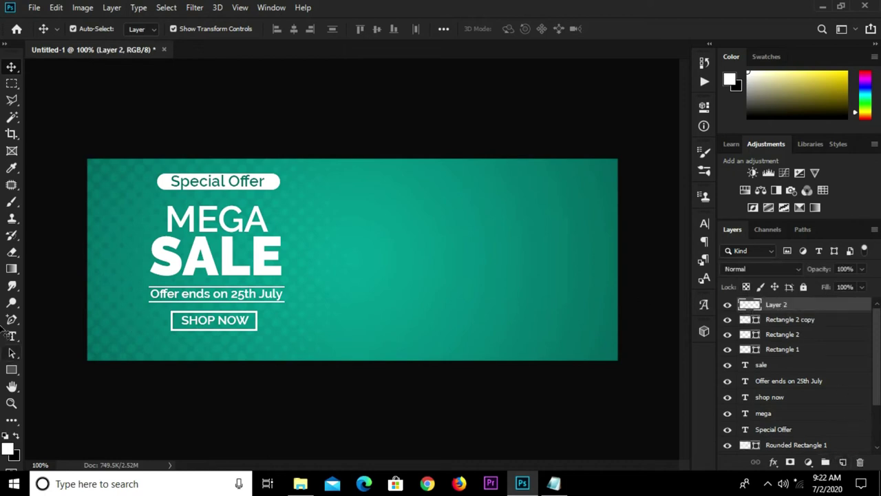
{"action": "right_click", "coordinate": [11, 201]}
{"action": "left_click", "coordinate": [42, 203]}
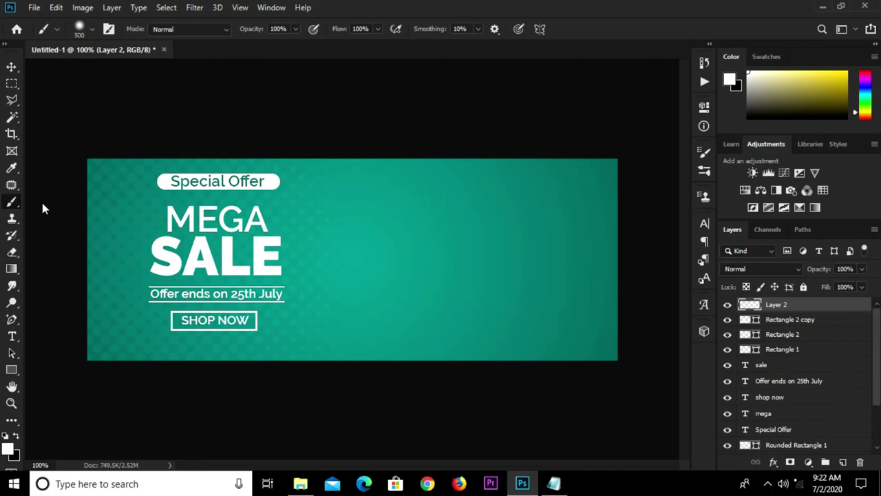
Choose the wavy line brush tip 2711 and set its size to 72 px.
{"action": "left_click", "coordinate": [704, 171]}
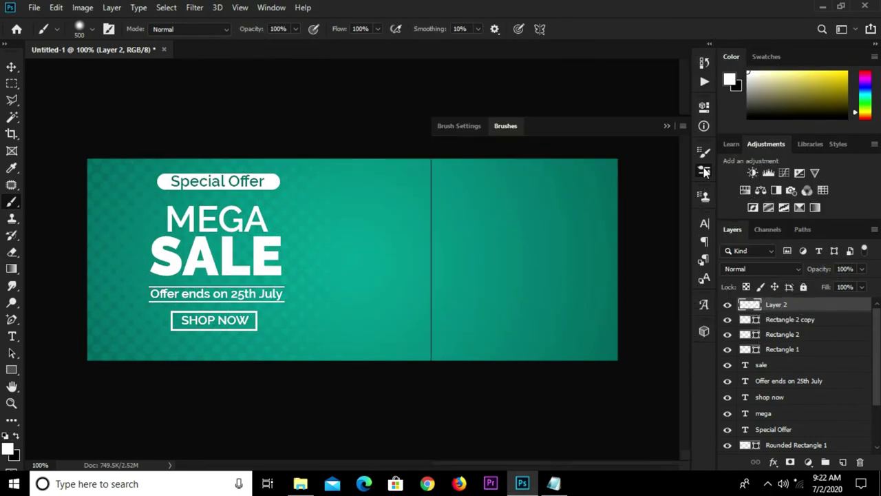
{"action": "left_click", "coordinate": [451, 125]}
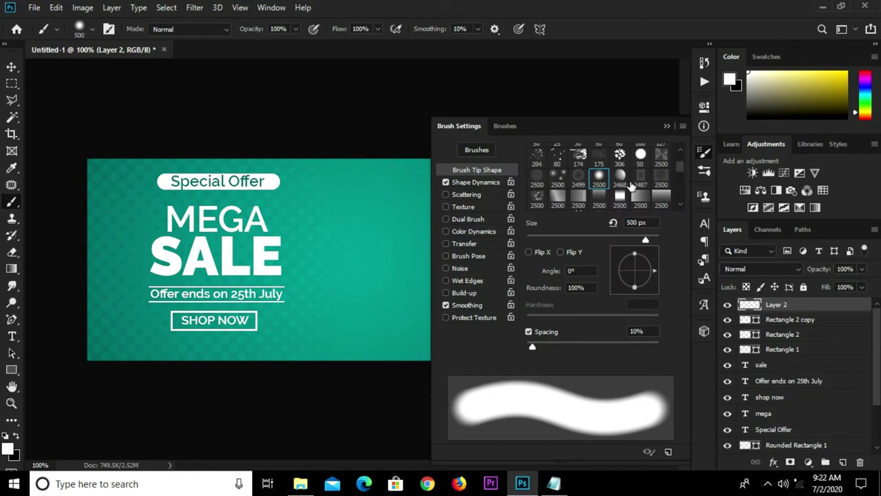
{"action": "scroll", "coordinate": [631, 186], "scroll_direction": "down", "scroll_amount": 1}
{"action": "scroll", "coordinate": [640, 187], "scroll_direction": "down", "scroll_amount": 2}
{"action": "scroll", "coordinate": [651, 189], "scroll_direction": "down", "scroll_amount": 1}
{"action": "scroll", "coordinate": [661, 191], "scroll_direction": "down", "scroll_amount": 2}
{"action": "scroll", "coordinate": [658, 187], "scroll_direction": "down", "scroll_amount": 1}
{"action": "scroll", "coordinate": [647, 180], "scroll_direction": "down", "scroll_amount": 1}
{"action": "left_click", "coordinate": [641, 169]}
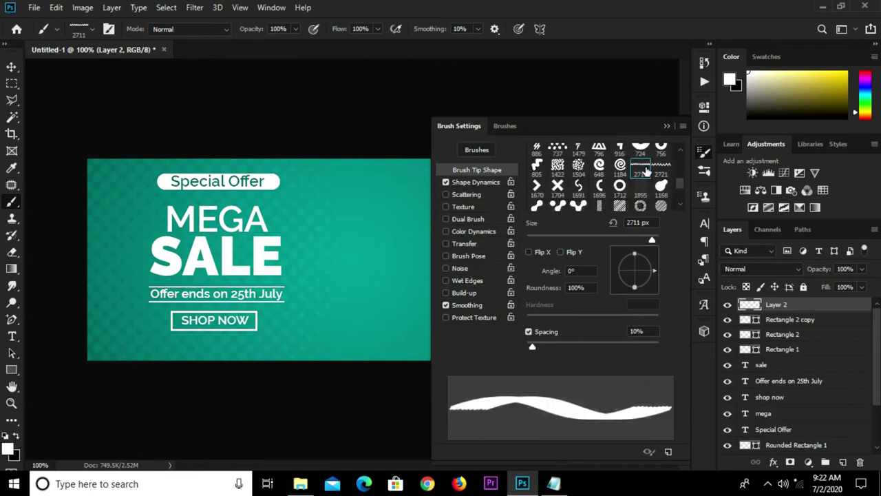
{"action": "left_click", "coordinate": [670, 128]}
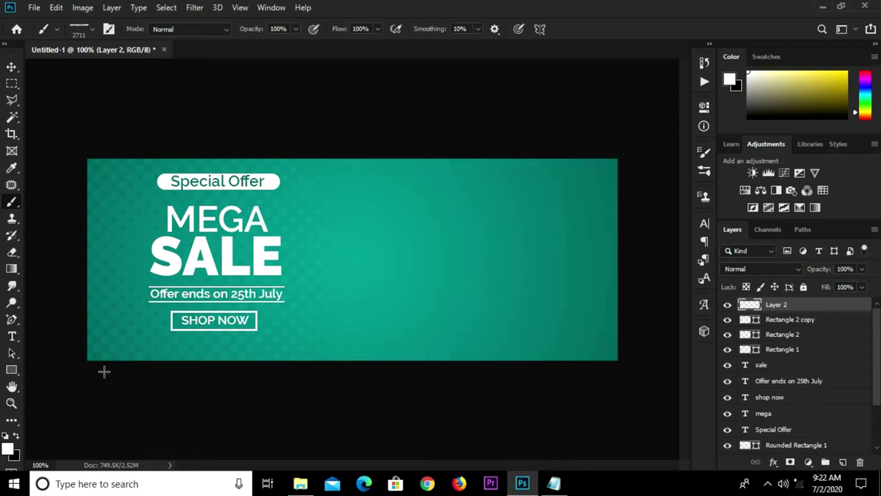
{"action": "right_click", "coordinate": [389, 249]}
{"action": "left_click", "coordinate": [482, 269]}
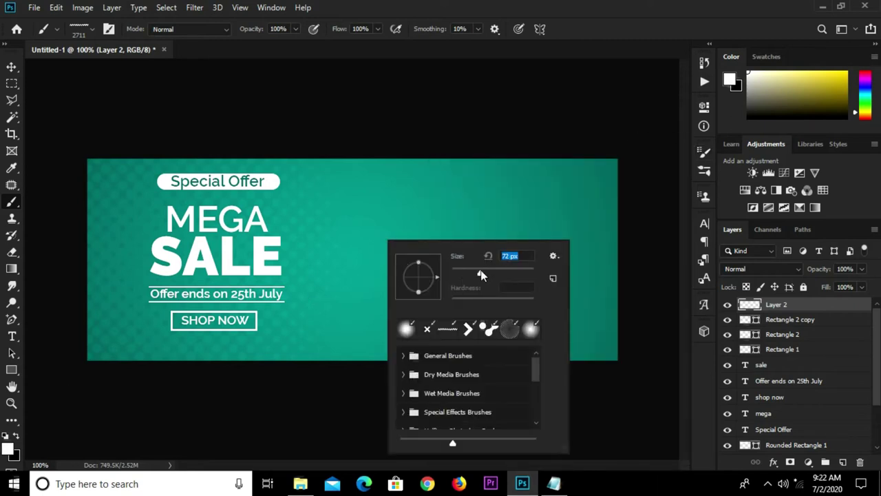
{"action": "left_click", "coordinate": [589, 38]}
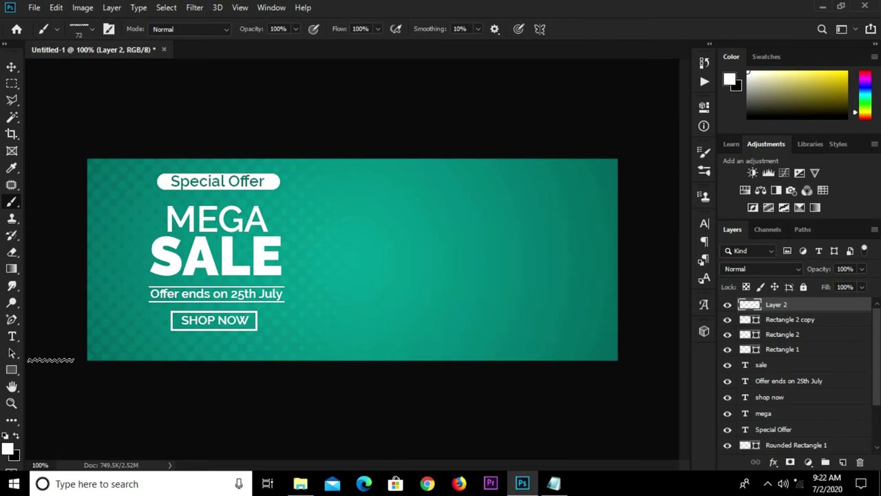
Set the foreground colour to yellow hex f9d903.
{"action": "left_click", "coordinate": [9, 449]}
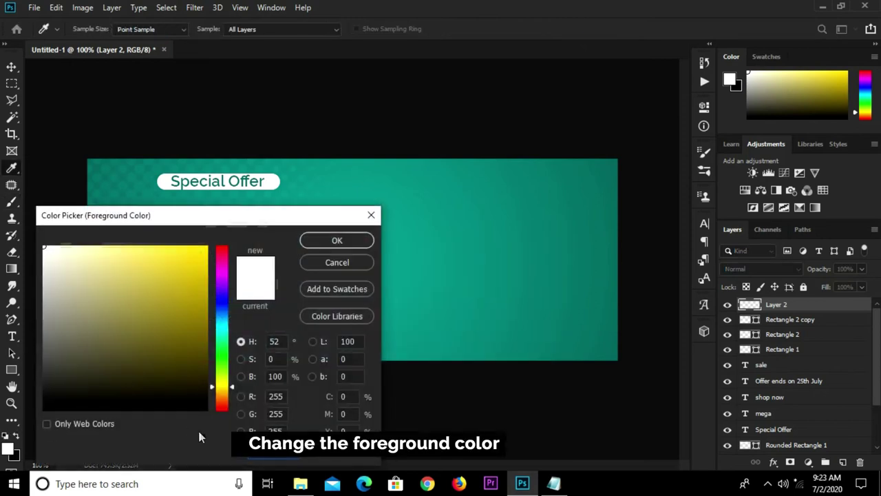
{"action": "left_click", "coordinate": [553, 483]}
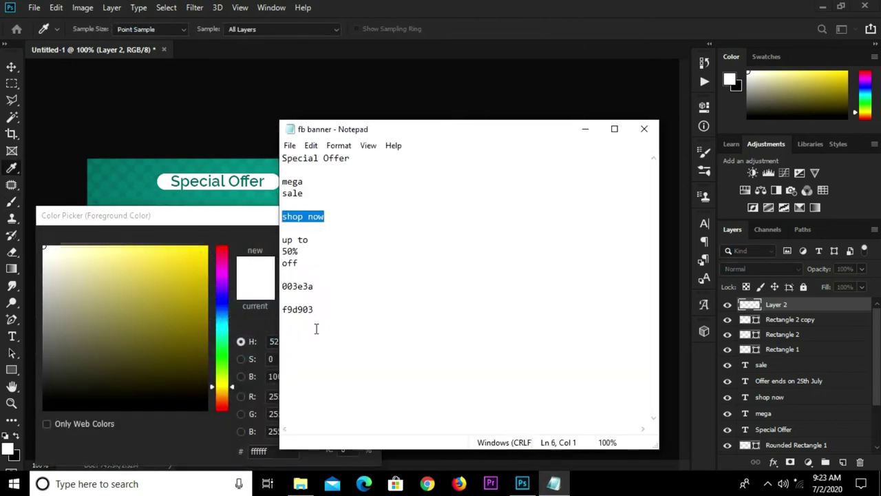
{"action": "left_click_drag", "start_coordinate": [323, 311], "coordinate": [277, 309]}
{"action": "right_click", "coordinate": [291, 311]}
{"action": "left_click", "coordinate": [332, 158]}
{"action": "left_click", "coordinate": [225, 454]}
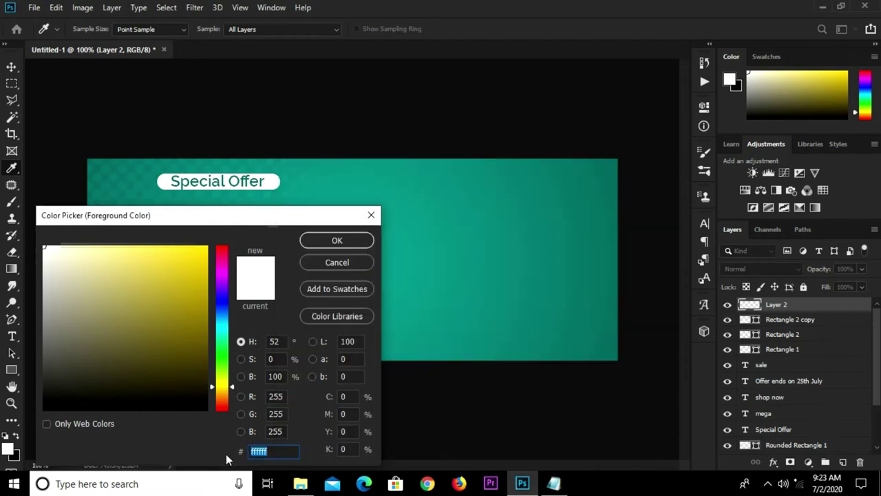
{"action": "key", "text": "BackSpace"}
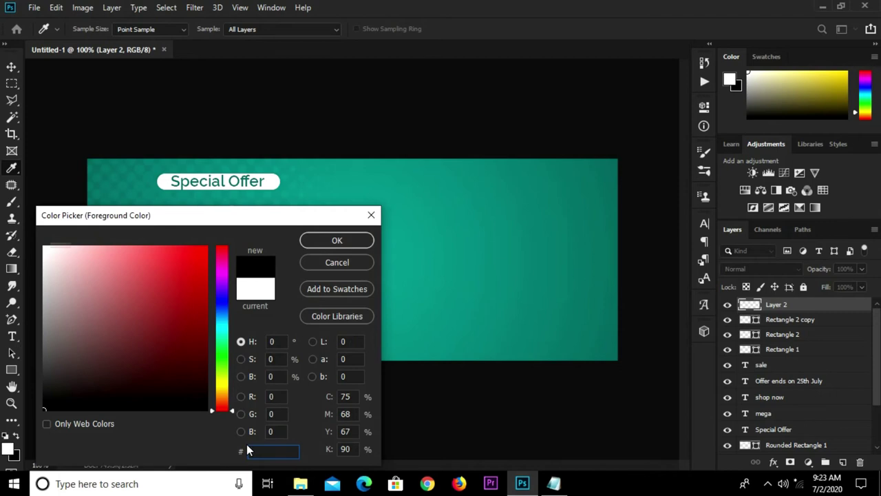
{"action": "type", "text": "f9"}
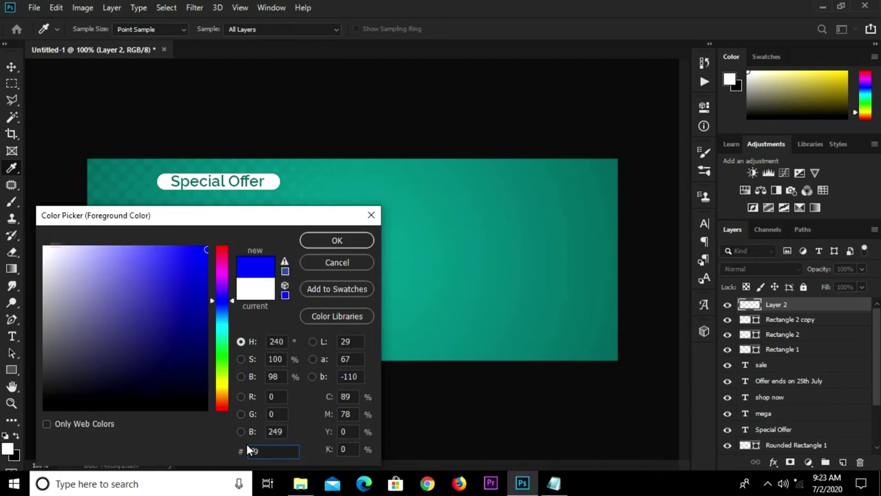
{"action": "type", "text": "d903"}
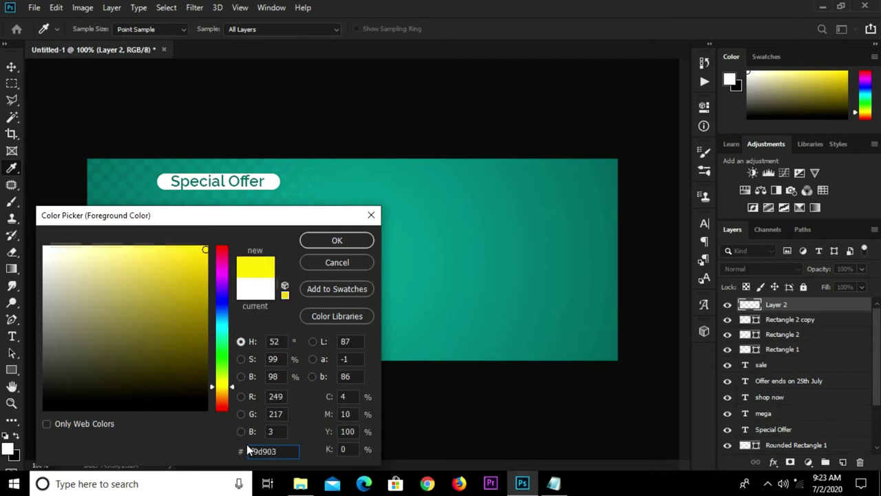
{"action": "left_click_drag", "start_coordinate": [278, 452], "coordinate": [232, 449]}
{"action": "left_click", "coordinate": [338, 237]}
Paint a yellow zigzag right of Special Offer and a smaller one beside SHOP NOW.
{"action": "key", "text": "b"}
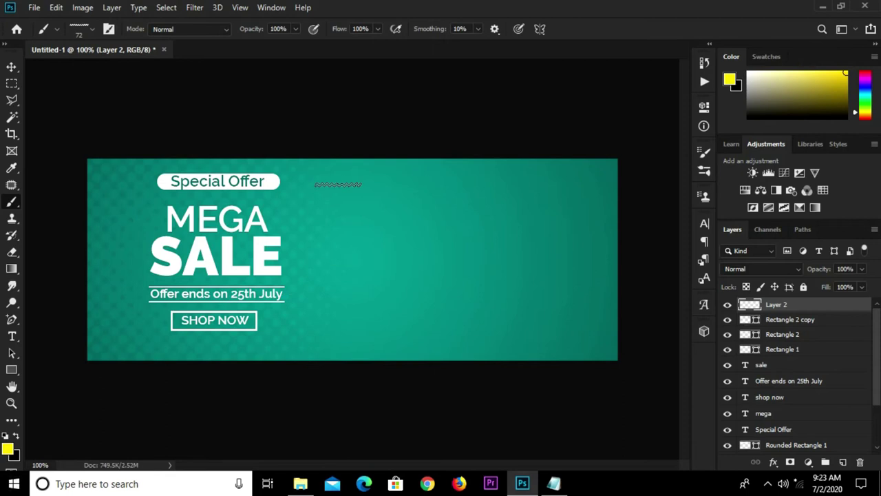
{"action": "left_click", "coordinate": [327, 179]}
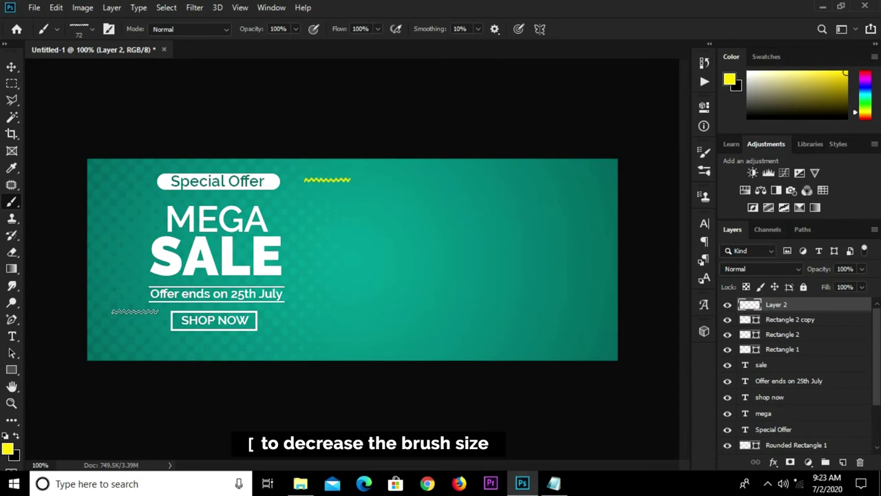
{"action": "key", "text": "bracketleft"}
{"action": "key", "text": "bracketleft"}
{"action": "left_click", "coordinate": [137, 311]}
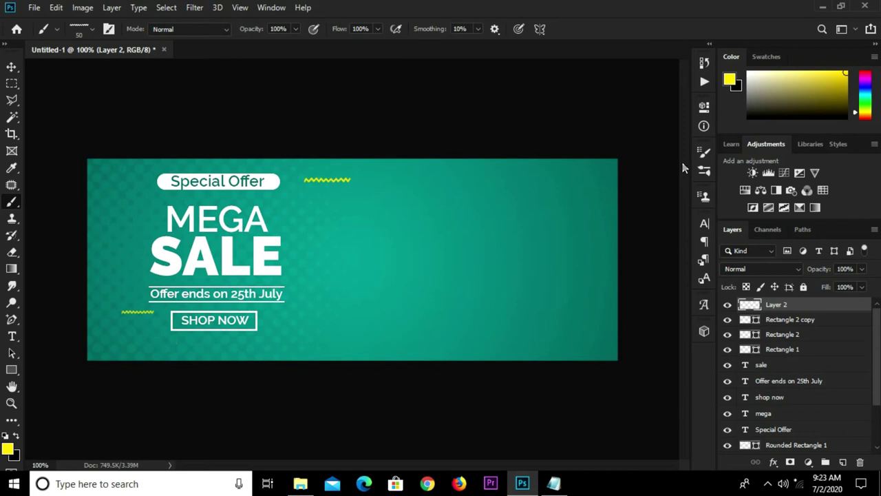
Choose the X-shaped brush tip and shrink it from 72 px to a small size.
{"action": "left_click", "coordinate": [703, 152]}
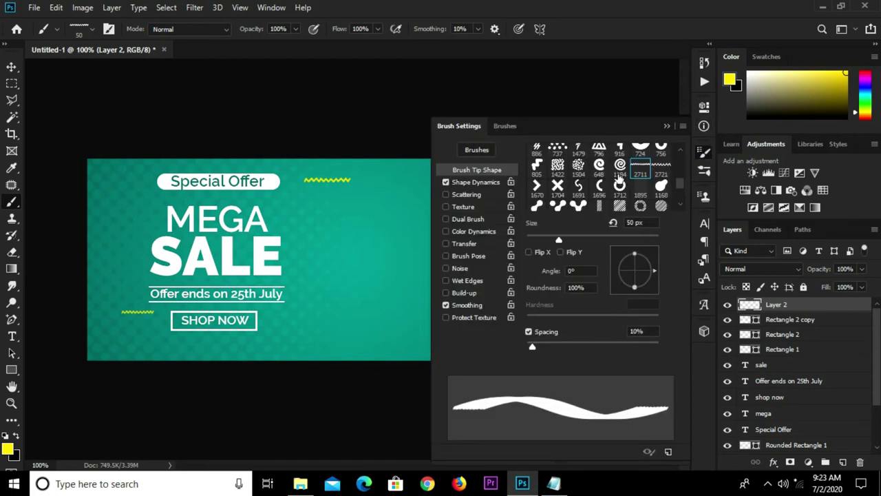
{"action": "left_click", "coordinate": [559, 186]}
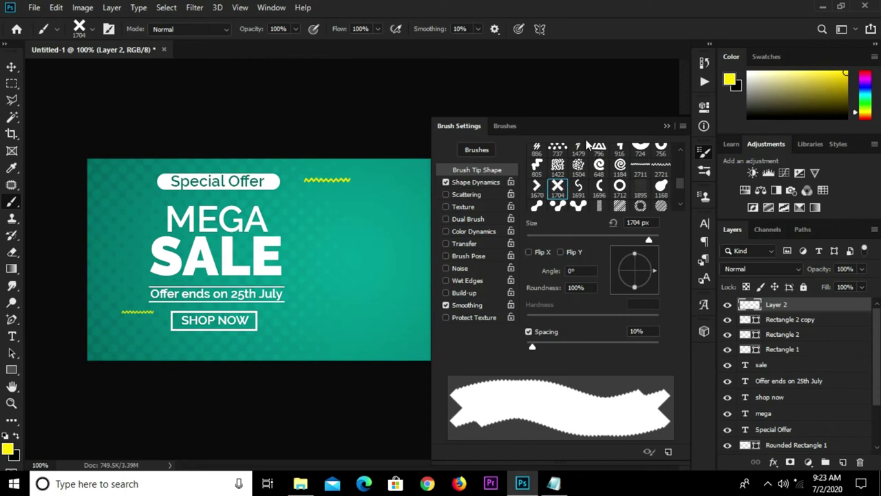
{"action": "left_click", "coordinate": [667, 126]}
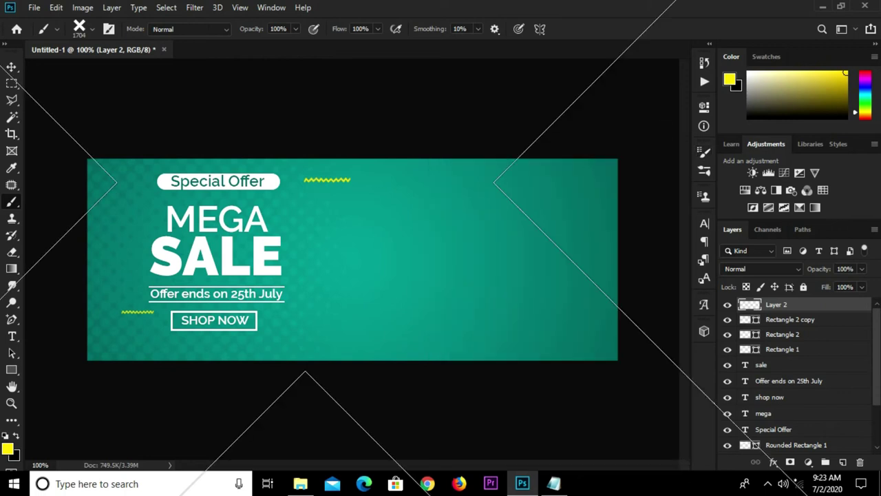
{"action": "right_click", "coordinate": [308, 181]}
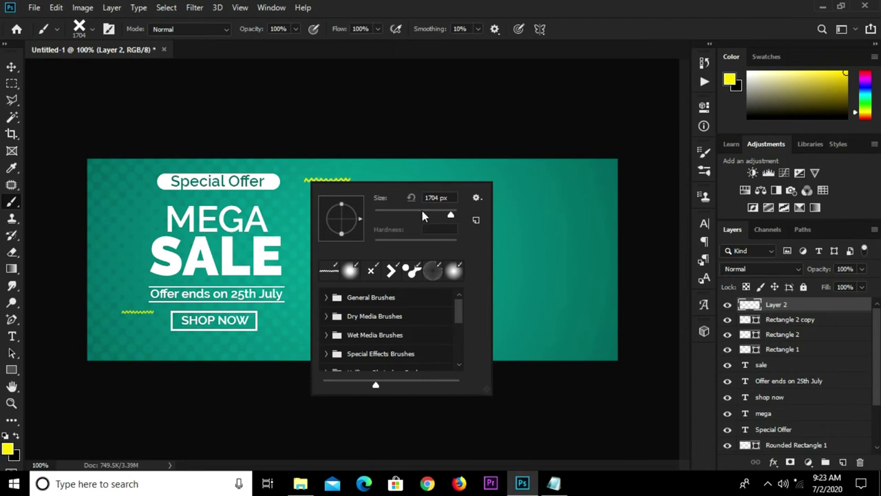
{"action": "left_click", "coordinate": [404, 213]}
{"action": "left_click", "coordinate": [582, 44]}
{"action": "key", "text": "bracketleft"}
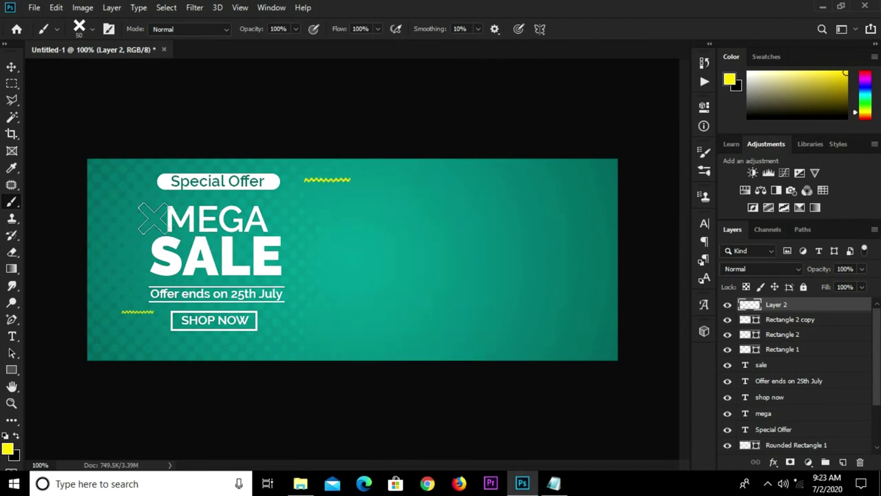
{"action": "key", "text": "bracketleft"}
{"action": "key", "text": "bracketleft"}
{"action": "key", "text": "bracketleft"}
{"action": "key", "text": "bracketleft"}
{"action": "key", "text": "bracketleft"}
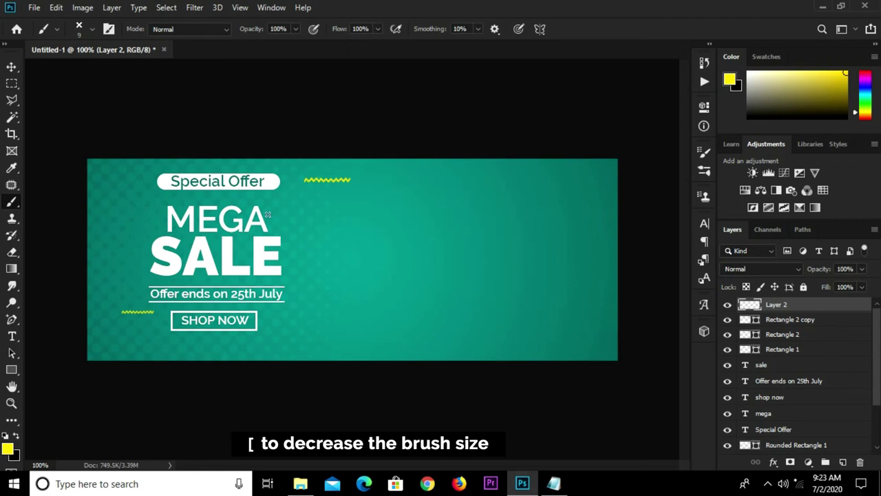
Undo the yellow X beside MEGA and set the foreground colour to white.
{"action": "key", "text": "ctrl+z"}
{"action": "left_click", "coordinate": [7, 450]}
{"action": "left_click", "coordinate": [44, 247]}
{"action": "key", "text": "Return"}
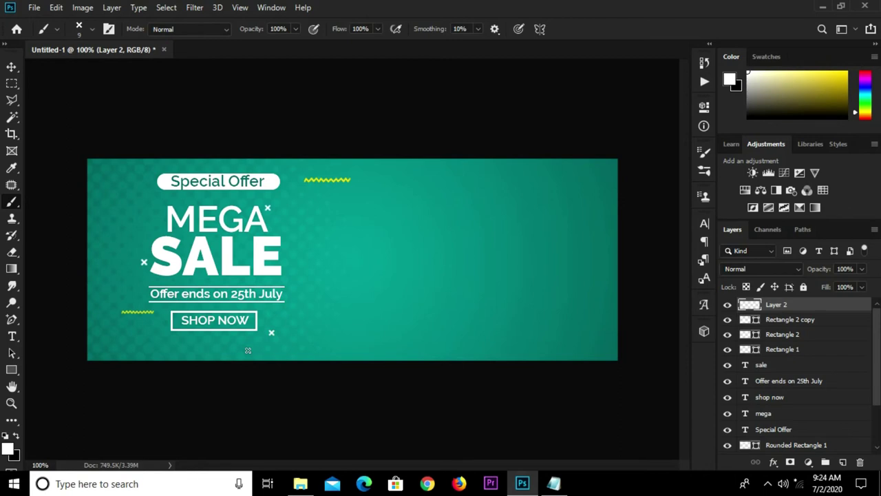
{"action": "key", "text": "v"}
{"action": "left_click", "coordinate": [351, 115]}
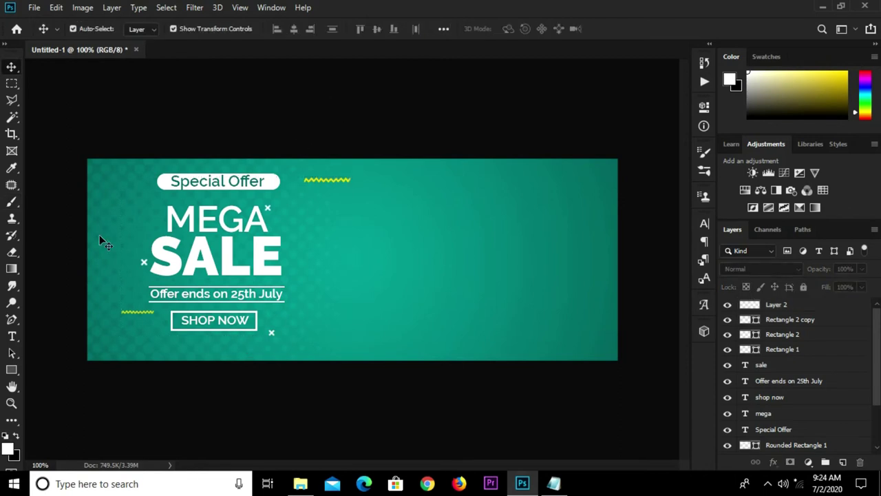
Draw a yellow-filled rectangle right of the banner centre.
{"action": "left_click", "coordinate": [10, 369]}
{"action": "left_click", "coordinate": [64, 373]}
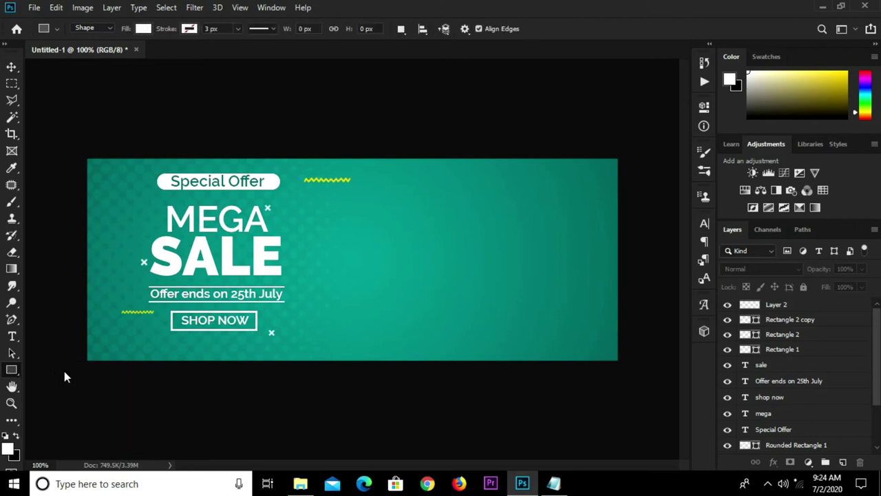
{"action": "left_click_drag", "start_coordinate": [375, 243], "coordinate": [580, 299]}
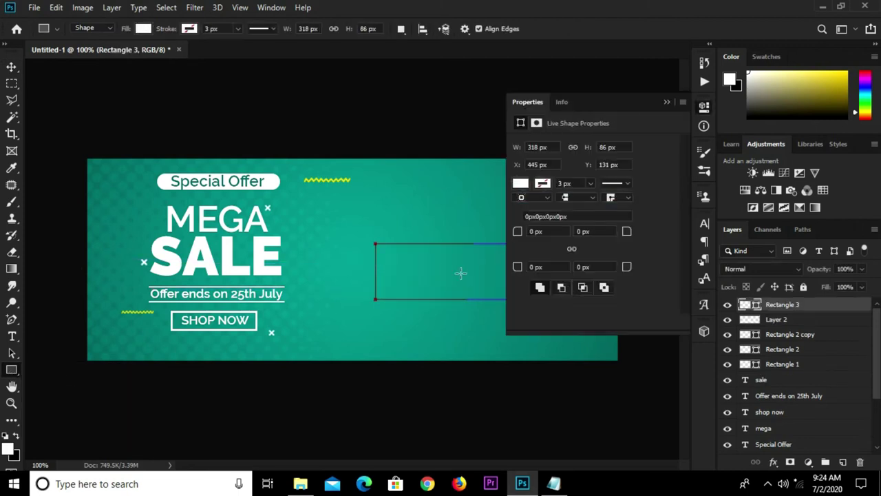
{"action": "left_click", "coordinate": [521, 184]}
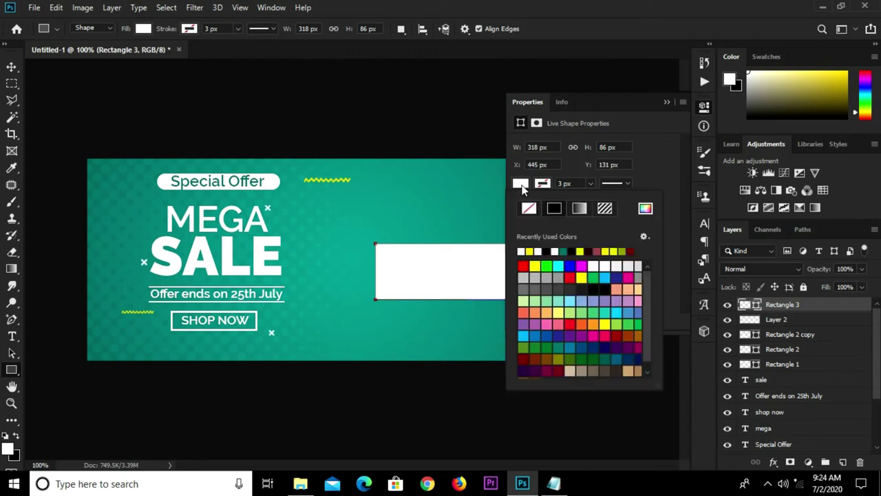
{"action": "left_click", "coordinate": [530, 250]}
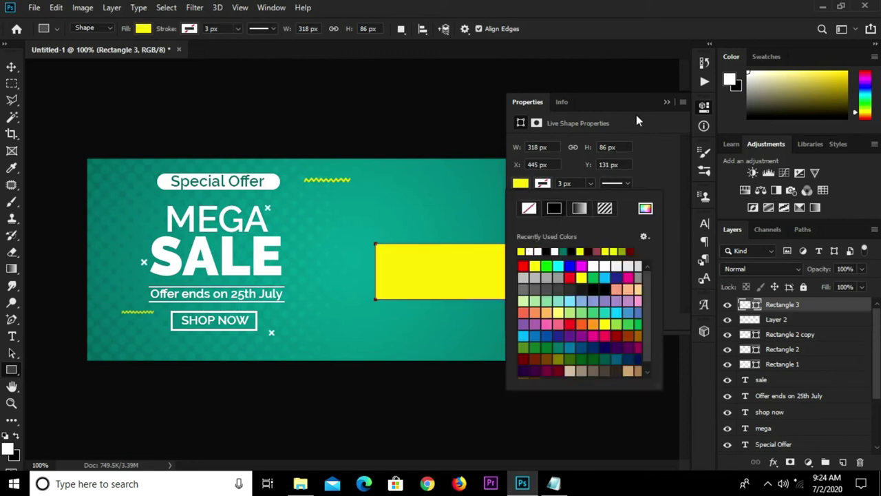
{"action": "left_click", "coordinate": [664, 104]}
Stretch the yellow rectangle taller, to about 139.53% height, and move it lower.
{"action": "key", "text": "v"}
{"action": "left_click_drag", "start_coordinate": [479, 299], "coordinate": [481, 321]}
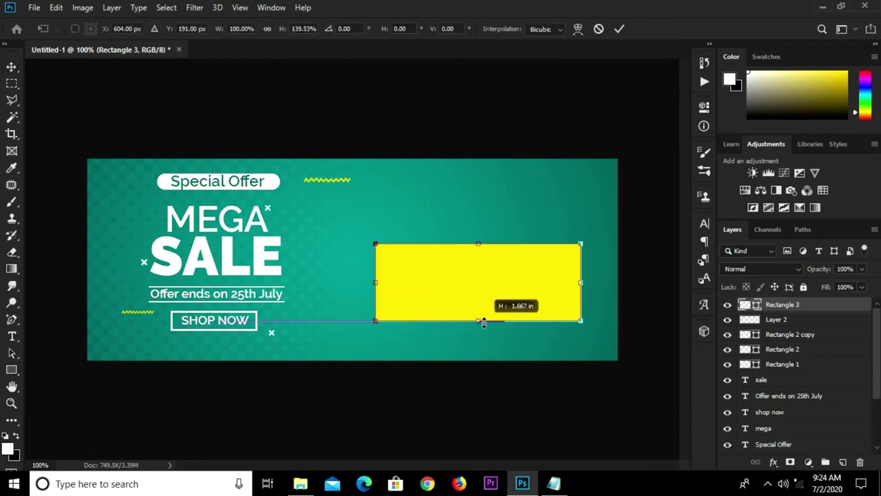
{"action": "left_click_drag", "start_coordinate": [543, 293], "coordinate": [538, 326]}
{"action": "left_click_drag", "start_coordinate": [474, 273], "coordinate": [475, 288]}
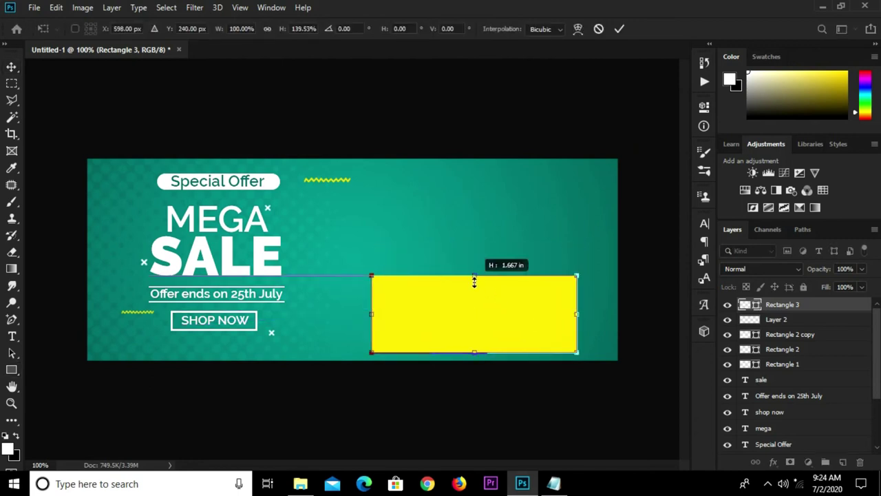
{"action": "key", "text": "Return"}
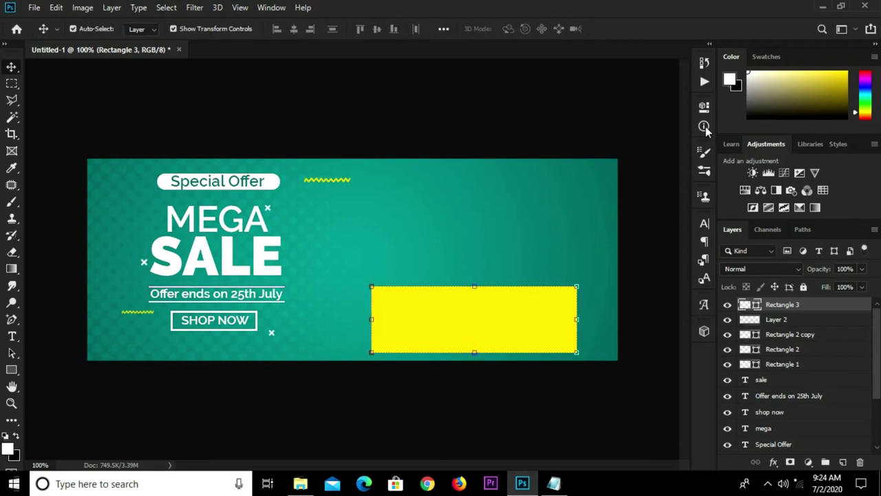
Round the rectangle's corners to 50 px, with 60 px top-left and lower-left radii.
{"action": "left_click", "coordinate": [702, 108]}
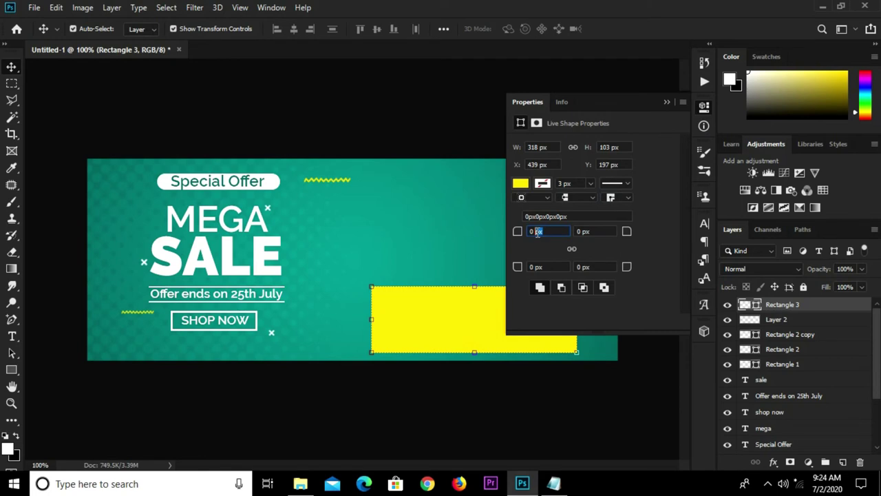
{"action": "type", "text": "0"}
{"action": "key", "text": "Return"}
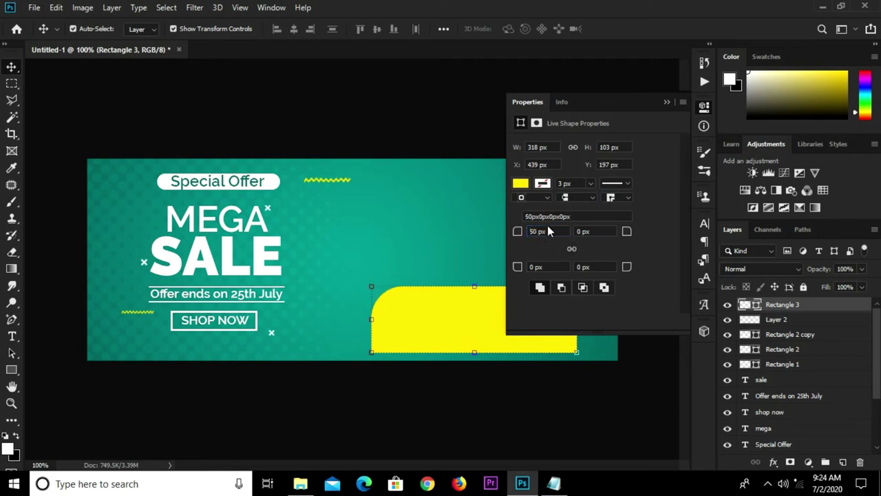
{"action": "left_click_drag", "start_coordinate": [547, 231], "coordinate": [518, 231]}
{"action": "type", "text": "6"}
{"action": "key", "text": "Return"}
{"action": "left_click_drag", "start_coordinate": [542, 269], "coordinate": [514, 267]}
{"action": "type", "text": "60"}
{"action": "key", "text": "Return"}
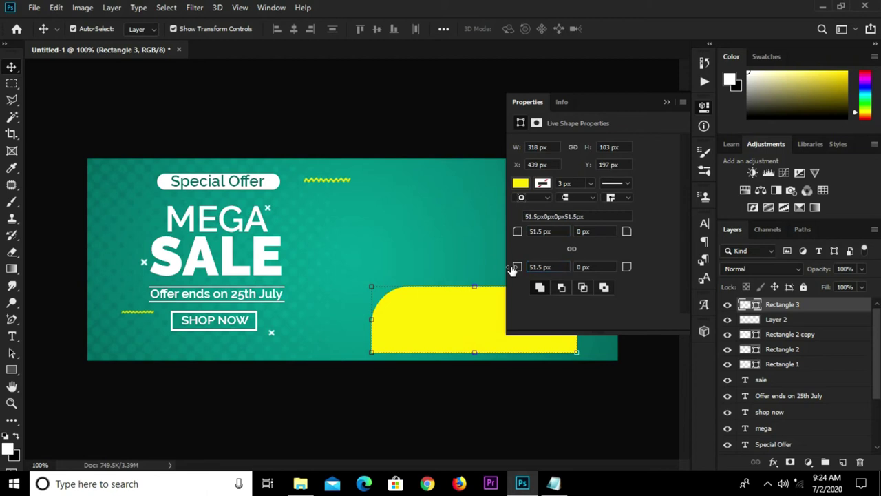
{"action": "left_click", "coordinate": [664, 103]}
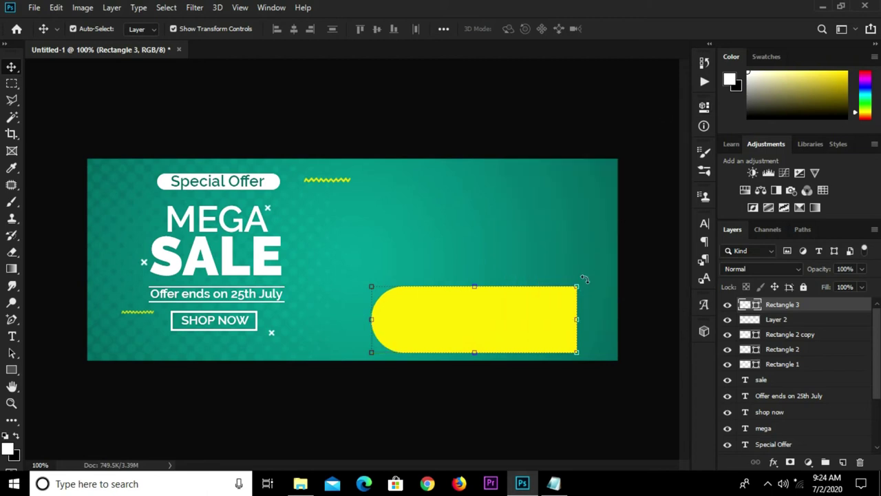
Rotate the rounded shape about 30° and duplicate it twice, placing copies above and top-right.
{"action": "mouse_move", "coordinate": [583, 278]}
{"action": "left_mouse_down"}
{"action": "mouse_move", "coordinate": [516, 349]}
{"action": "mouse_move", "coordinate": [552, 348]}
{"action": "mouse_move", "coordinate": [488, 293]}
{"action": "mouse_move", "coordinate": [440, 277]}
{"action": "left_mouse_up"}
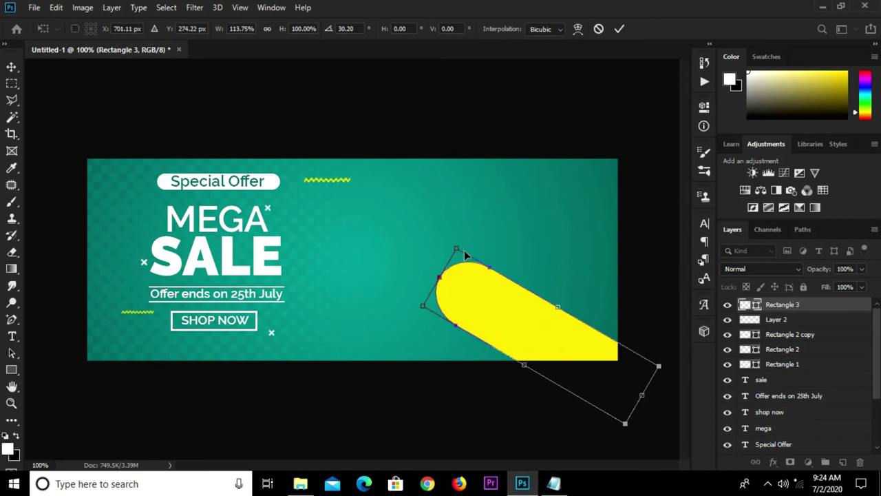
{"action": "left_click", "coordinate": [618, 30]}
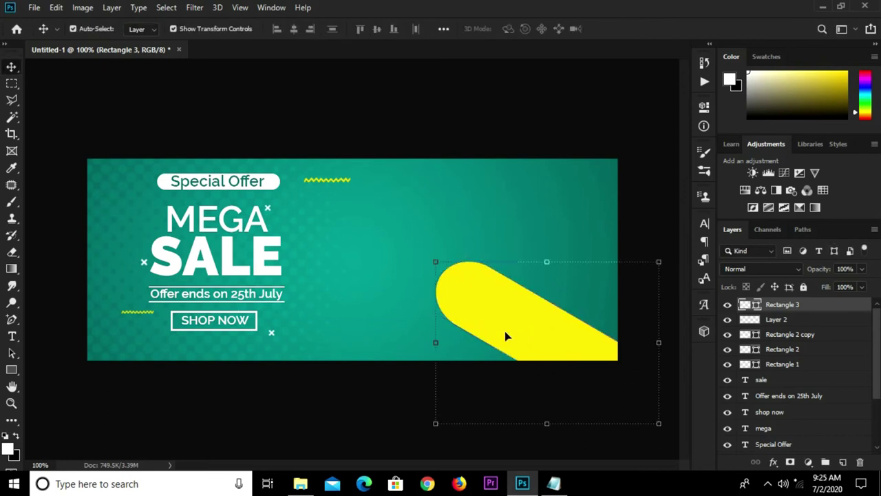
{"action": "key", "text": "ctrl+j"}
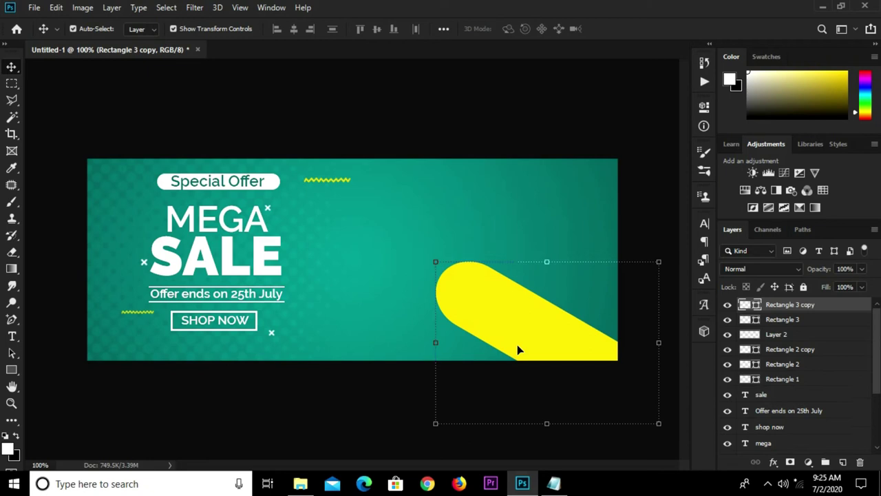
{"action": "left_click_drag", "start_coordinate": [518, 350], "coordinate": [518, 274]}
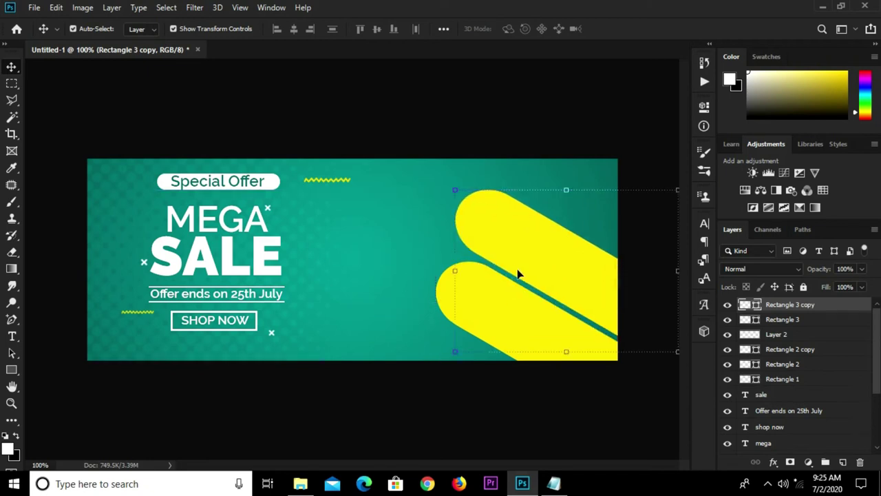
{"action": "key", "text": "ctrl+j"}
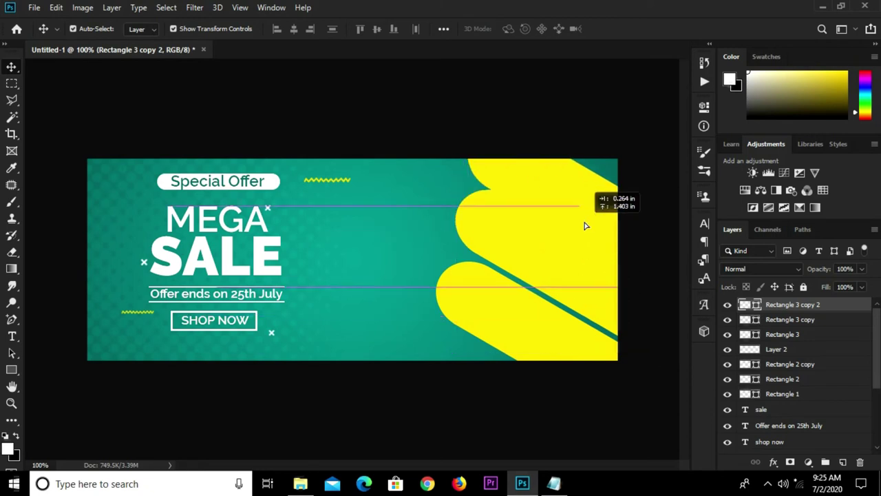
{"action": "left_click_drag", "start_coordinate": [571, 292], "coordinate": [589, 212]}
Nudge the lower and upper yellow stripes into place and enlarge the upper one.
{"action": "left_click", "coordinate": [529, 333]}
{"action": "left_click_drag", "start_coordinate": [530, 332], "coordinate": [525, 334]}
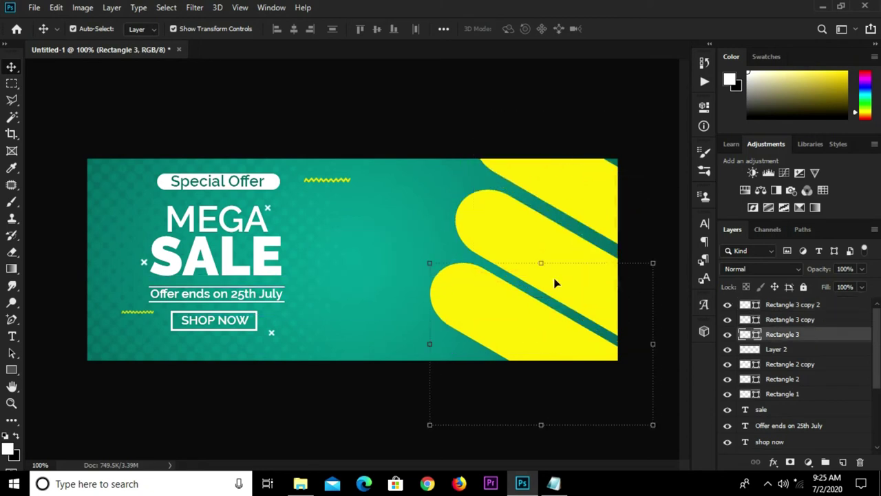
{"action": "left_click", "coordinate": [542, 249]}
{"action": "left_click_drag", "start_coordinate": [553, 262], "coordinate": [554, 264]}
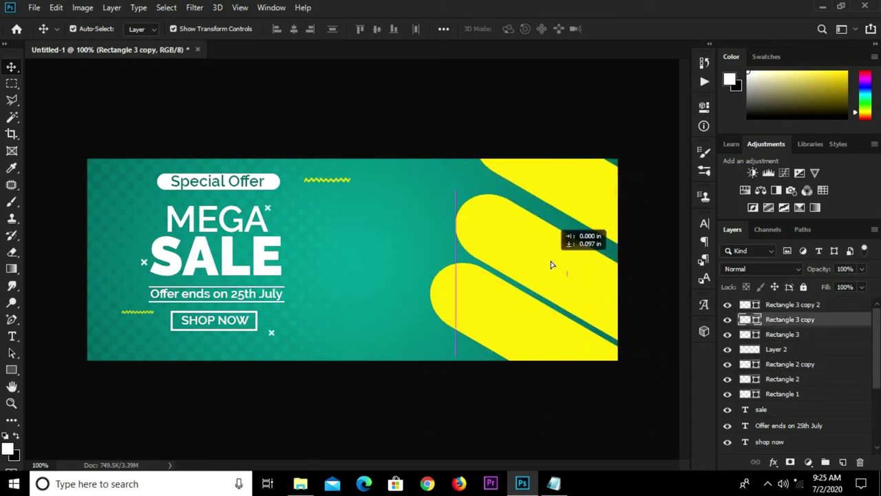
{"action": "left_click_drag", "start_coordinate": [455, 194], "coordinate": [430, 175]}
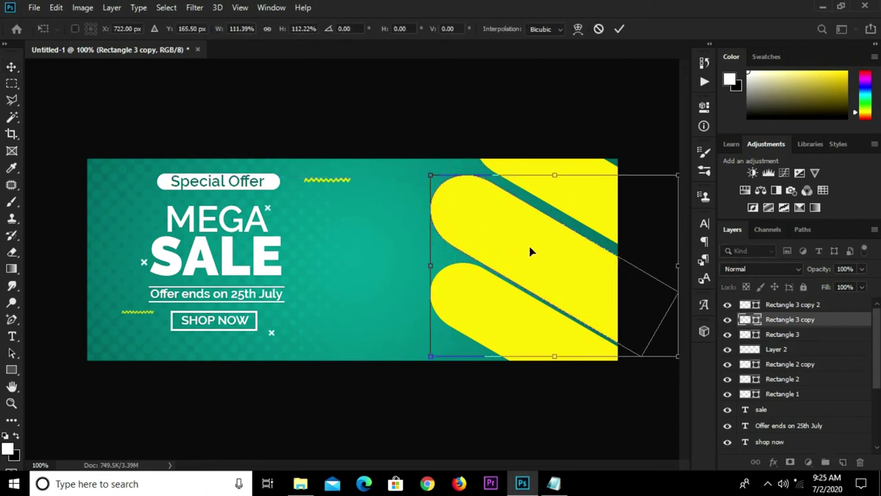
{"action": "key", "text": "Down"}
{"action": "key", "text": "Down"}
{"action": "key", "text": "Down"}
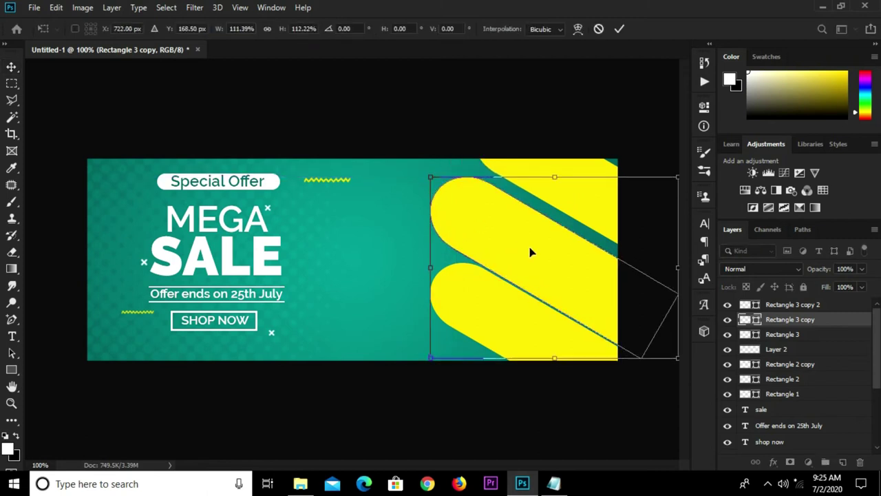
{"action": "key", "text": "Return"}
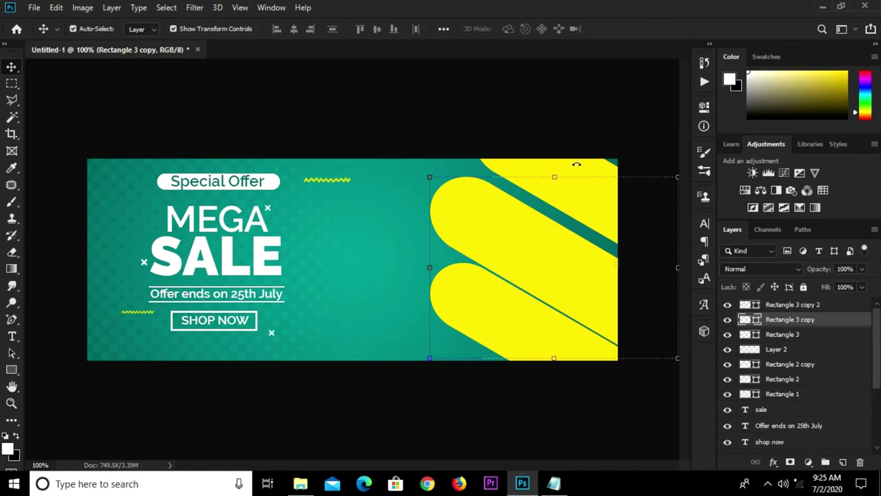
Shift the top yellow stripe down to leave a thin teal gap.
{"action": "left_click_drag", "start_coordinate": [581, 184], "coordinate": [581, 194]}
{"action": "key", "text": "Down"}
{"action": "key", "text": "Up"}
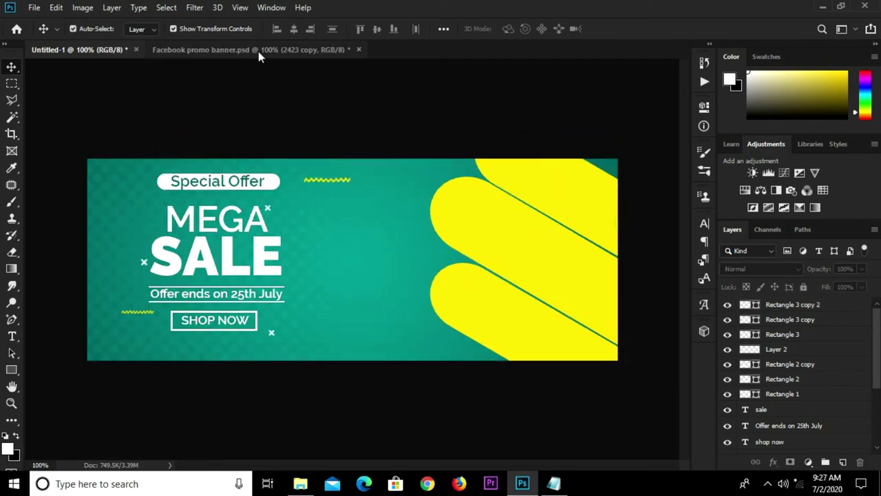
Drag the model photo from the Facebook promo banner into the Untitled-1 banner.
{"action": "left_click", "coordinate": [256, 50]}
{"action": "left_click_drag", "start_coordinate": [541, 278], "coordinate": [123, 32]}
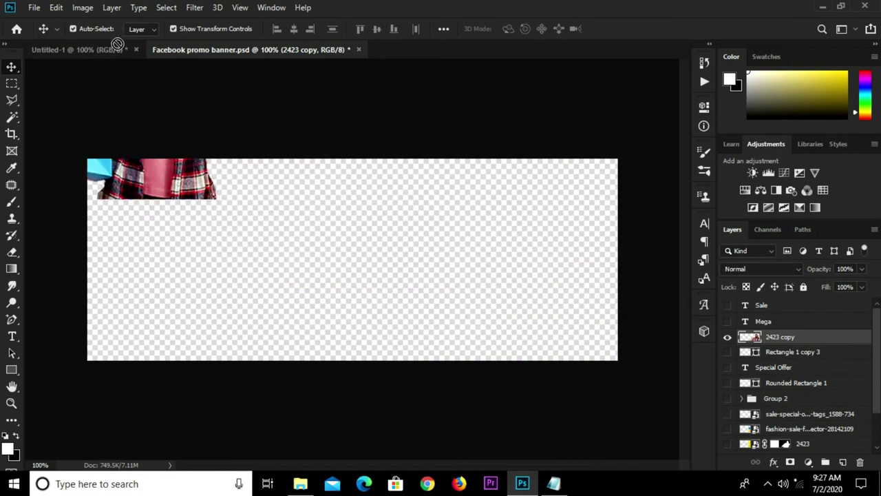
{"action": "left_click_drag", "start_coordinate": [122, 32], "coordinate": [151, 128]}
{"action": "left_click_drag", "start_coordinate": [428, 235], "coordinate": [428, 235]}
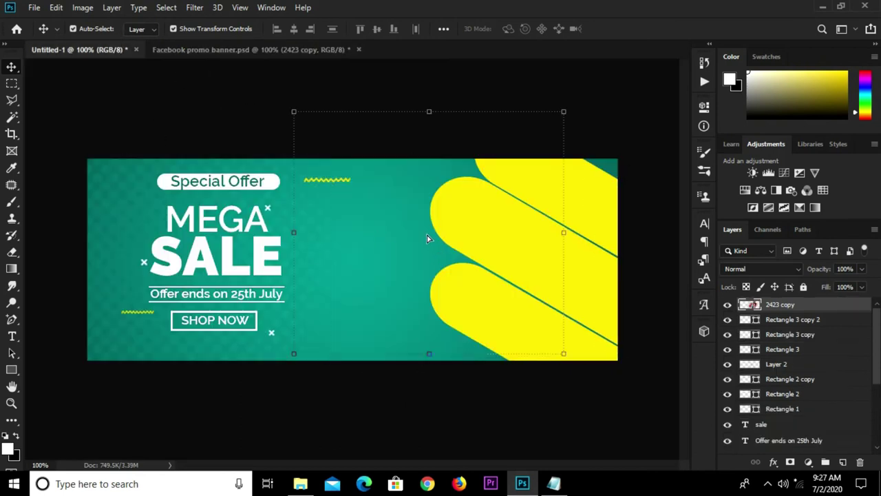
{"action": "left_click_drag", "start_coordinate": [490, 239], "coordinate": [495, 286]}
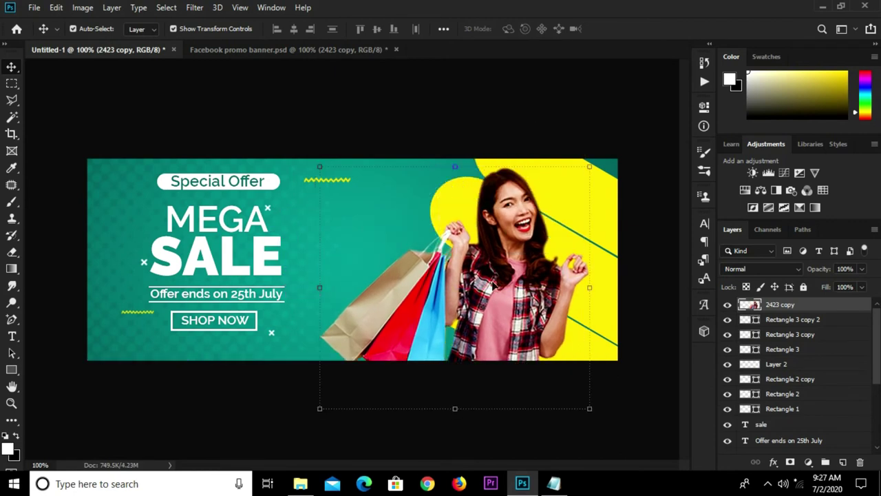
Convert the photo to a smart object, scale it down, and place it right.
{"action": "right_click", "coordinate": [774, 305]}
{"action": "left_click", "coordinate": [645, 180]}
{"action": "key", "text": "ctrl+t"}
{"action": "left_click_drag", "start_coordinate": [591, 166], "coordinate": [564, 189]}
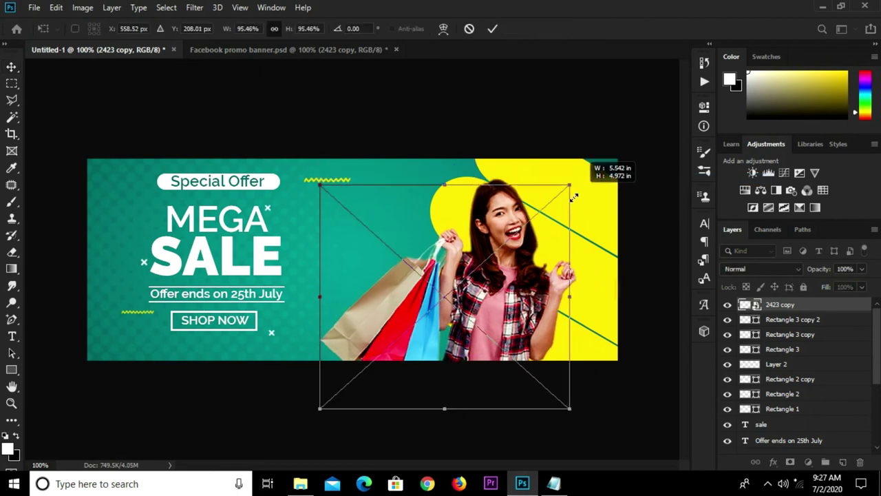
{"action": "left_click", "coordinate": [491, 29]}
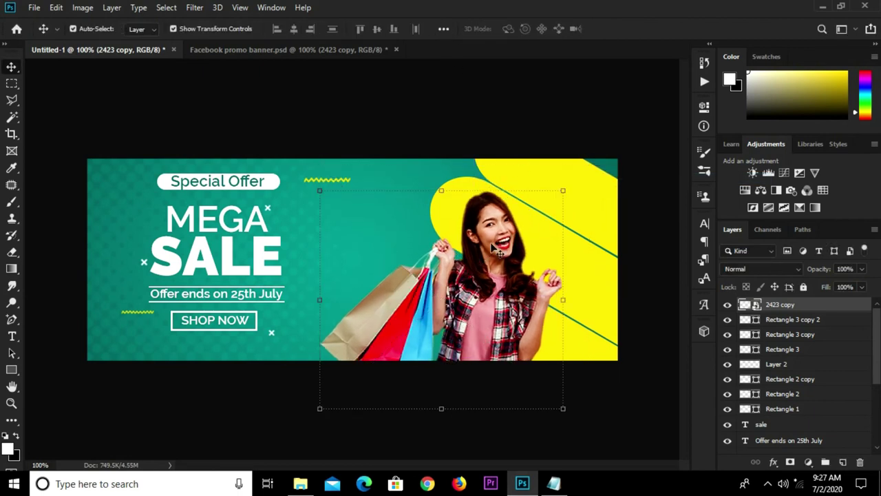
{"action": "mouse_move", "coordinate": [493, 287]}
{"action": "left_mouse_down"}
{"action": "mouse_move", "coordinate": [546, 252]}
{"action": "mouse_move", "coordinate": [539, 237]}
{"action": "mouse_move", "coordinate": [531, 256]}
{"action": "mouse_move", "coordinate": [533, 248]}
{"action": "left_mouse_up"}
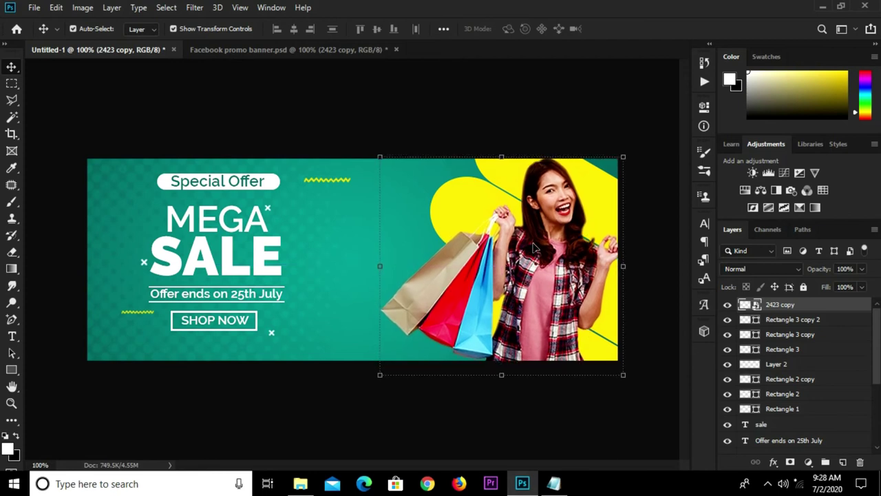
{"action": "left_click_drag", "start_coordinate": [534, 246], "coordinate": [534, 249]}
Merge the three Rectangle 3 stripe layers into one shape layer.
{"action": "left_click", "coordinate": [540, 123]}
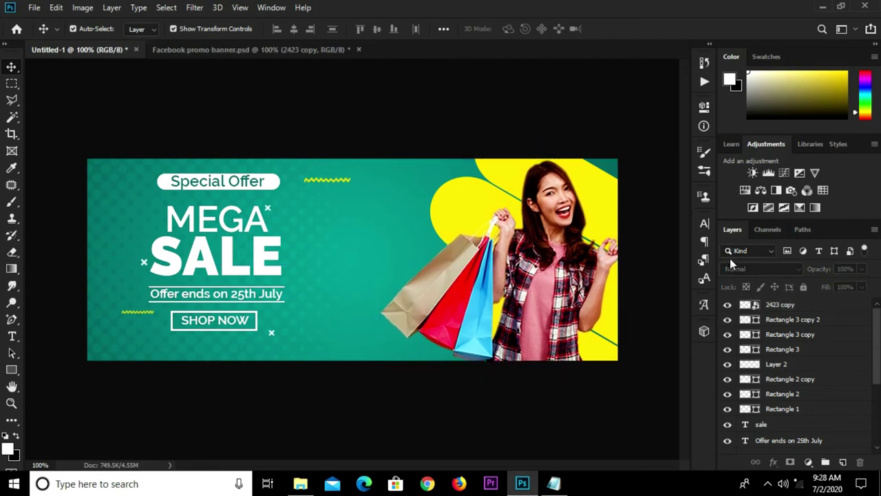
{"action": "left_click", "coordinate": [781, 320]}
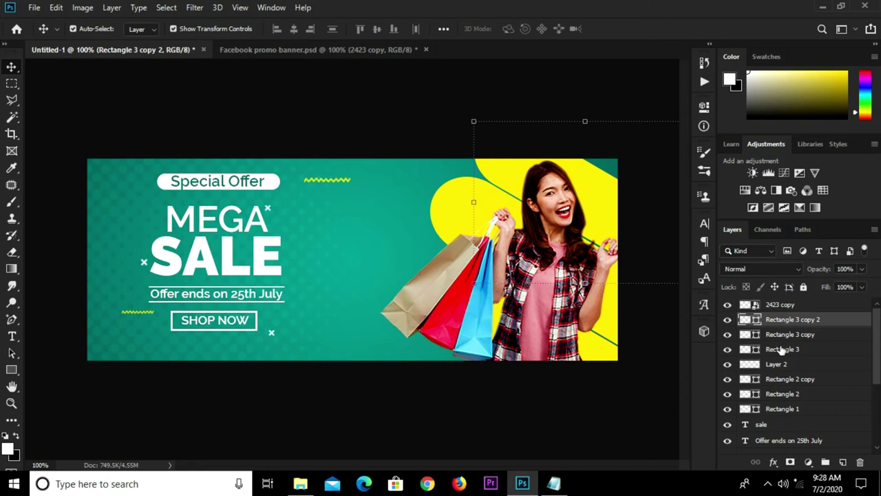
{"action": "left_click", "coordinate": [781, 350], "text": "shift"}
{"action": "right_click", "coordinate": [779, 335]}
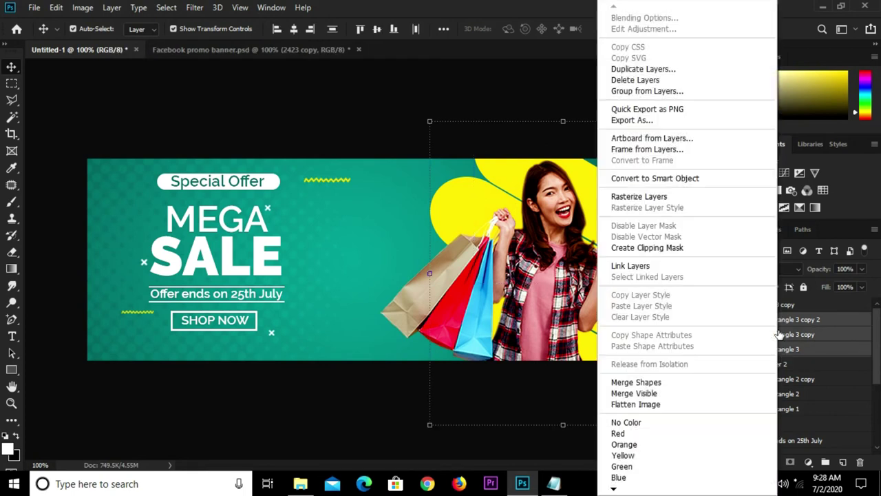
{"action": "left_click", "coordinate": [640, 382]}
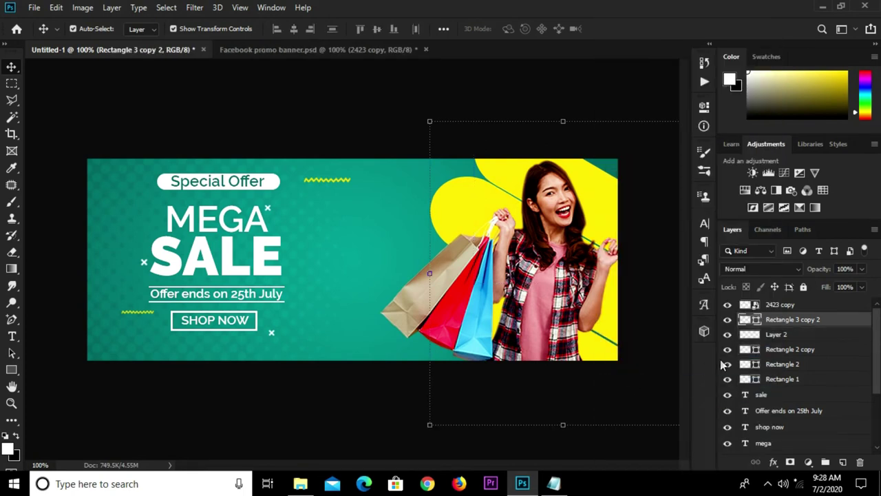
{"action": "left_click", "coordinate": [727, 320]}
{"action": "left_click", "coordinate": [539, 271]}
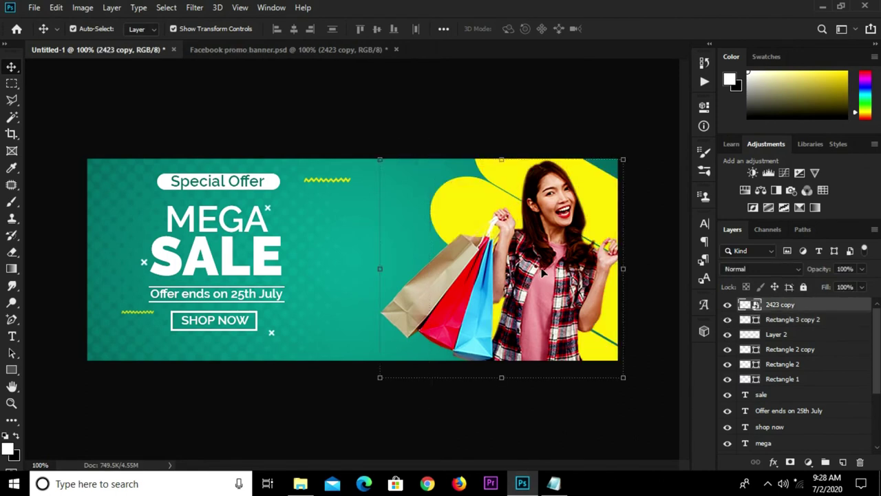
Clip the 2423 copy photo layer to the merged yellow shape and adjust it.
{"action": "left_click_drag", "start_coordinate": [542, 272], "coordinate": [541, 273]}
{"action": "right_click", "coordinate": [772, 304]}
{"action": "left_click", "coordinate": [647, 284]}
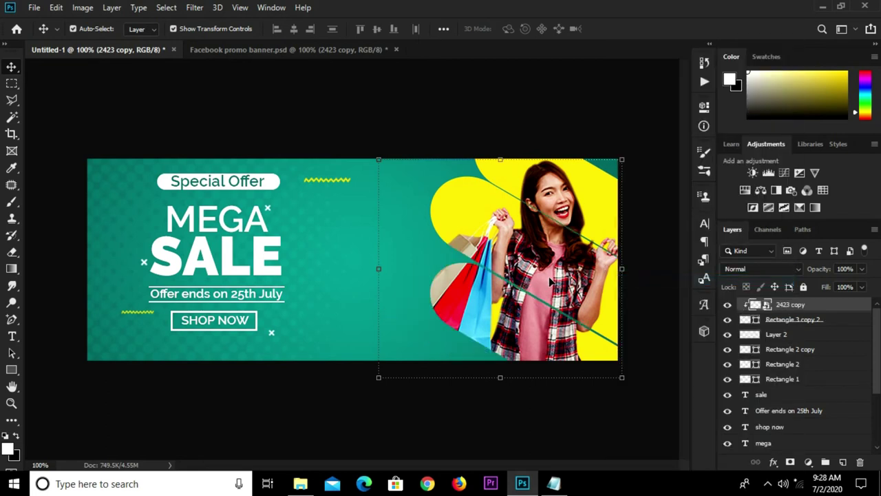
{"action": "left_click_drag", "start_coordinate": [552, 271], "coordinate": [552, 272]}
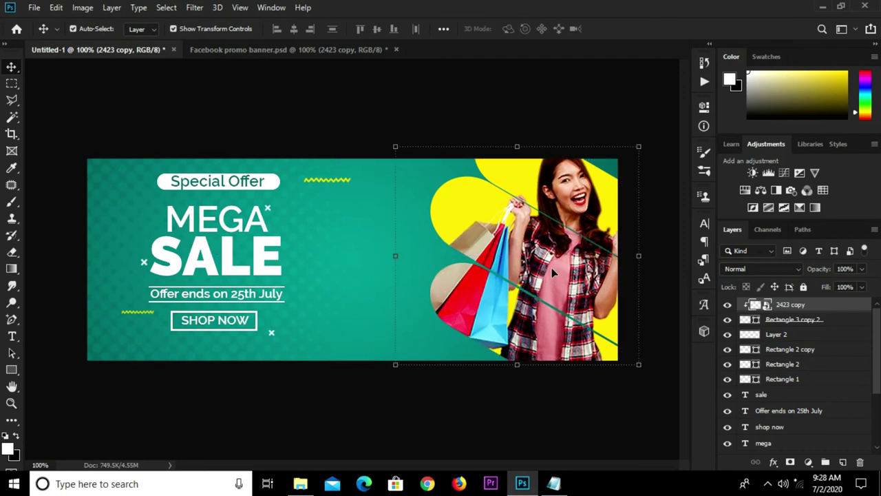
Convert the merged yellow shape to a smart object and enlarge it to about 110%.
{"action": "left_click", "coordinate": [448, 222]}
{"action": "left_click_drag", "start_coordinate": [429, 274], "coordinate": [403, 269]}
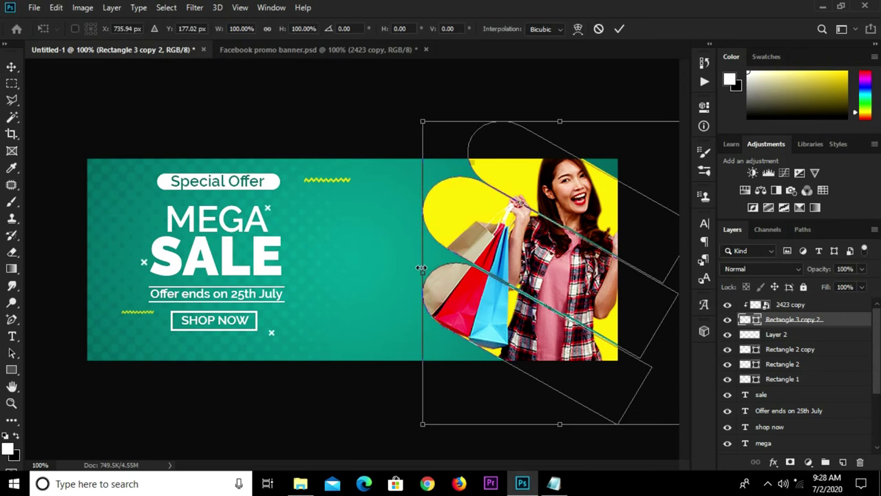
{"action": "key", "text": "ctrl+z"}
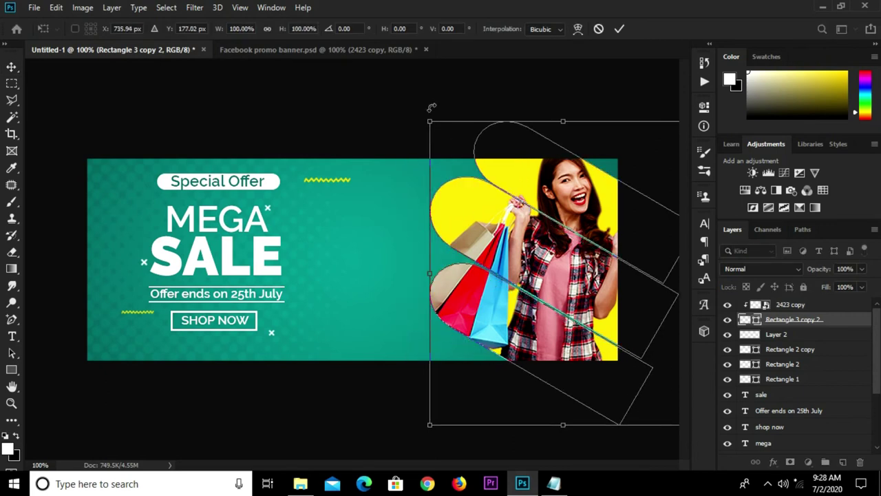
{"action": "left_click_drag", "start_coordinate": [428, 116], "coordinate": [409, 104]}
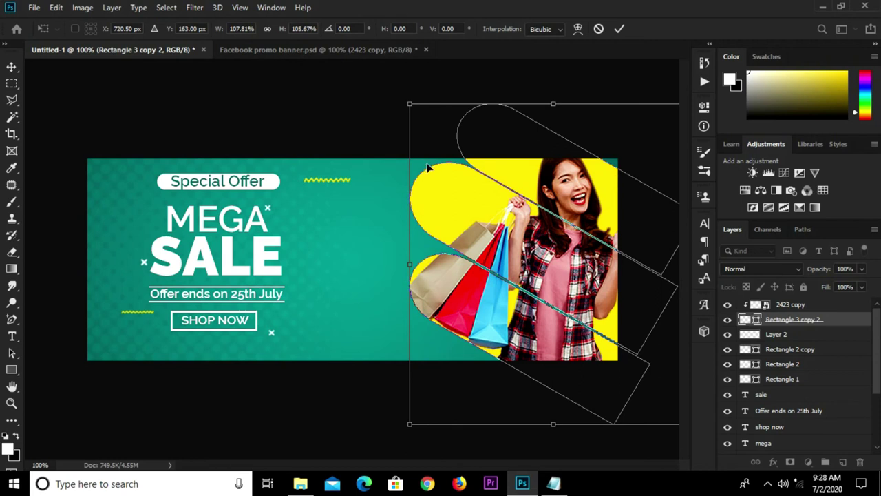
{"action": "key", "text": "ctrl+z"}
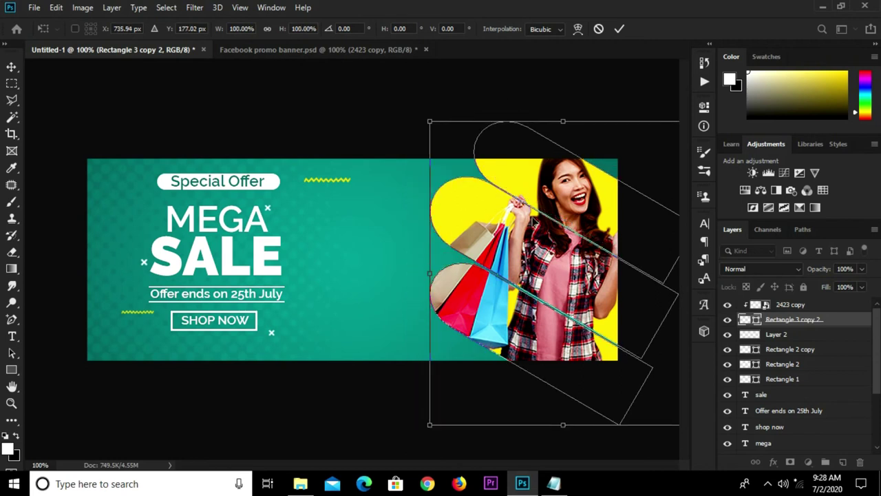
{"action": "key", "text": "Return"}
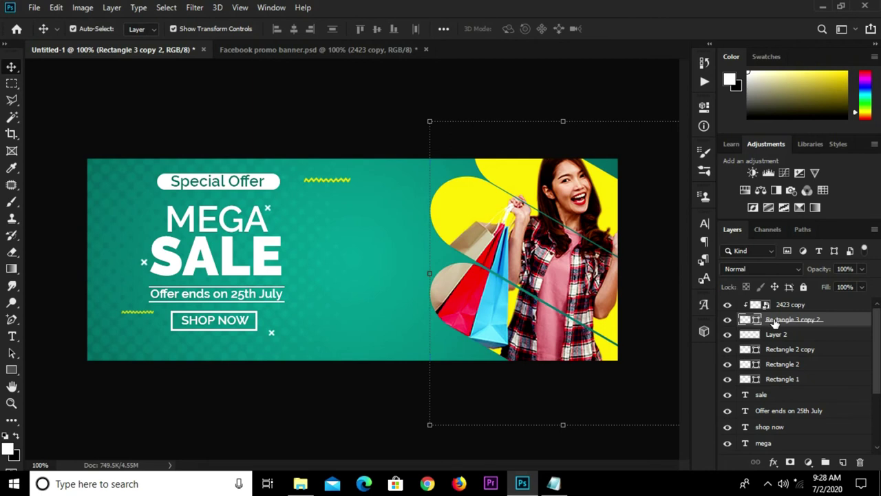
{"action": "right_click", "coordinate": [776, 324]}
{"action": "left_click", "coordinate": [634, 181]}
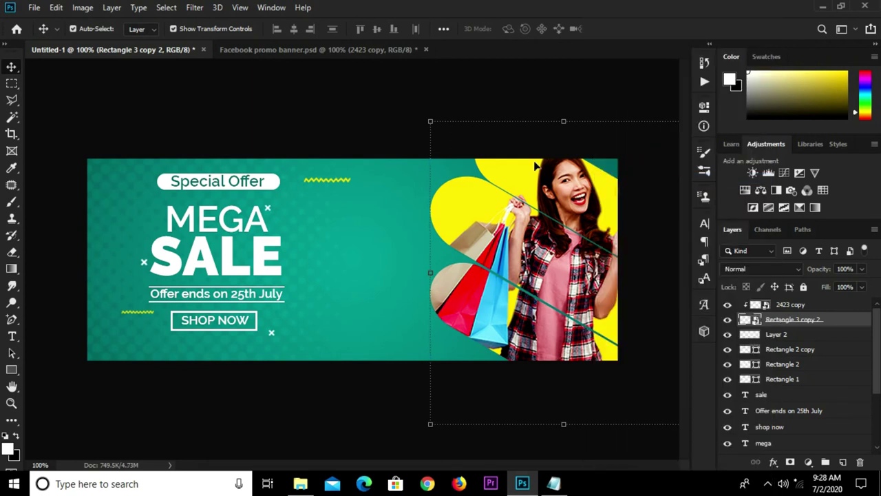
{"action": "left_click_drag", "start_coordinate": [430, 121], "coordinate": [403, 90]}
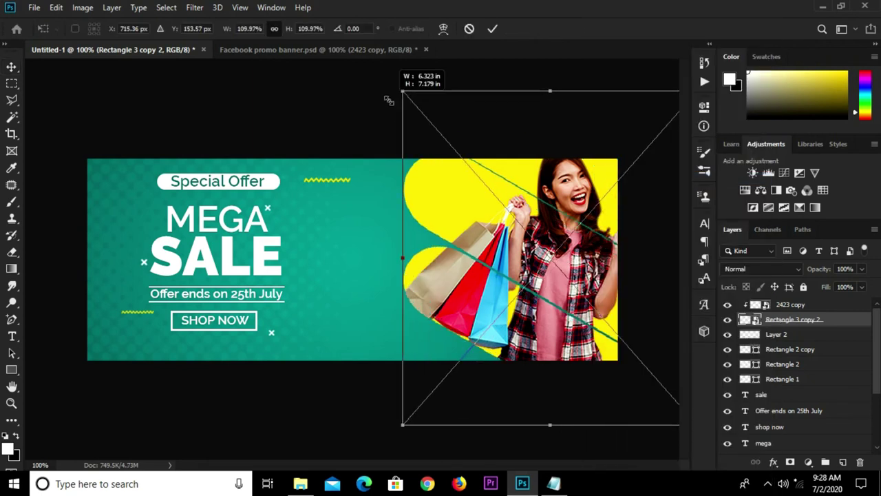
{"action": "left_click_drag", "start_coordinate": [475, 184], "coordinate": [468, 202]}
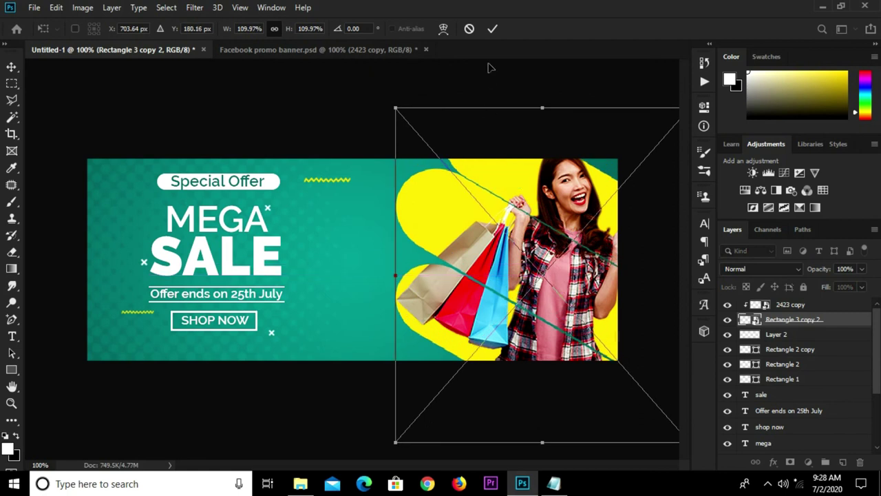
{"action": "left_click", "coordinate": [490, 29]}
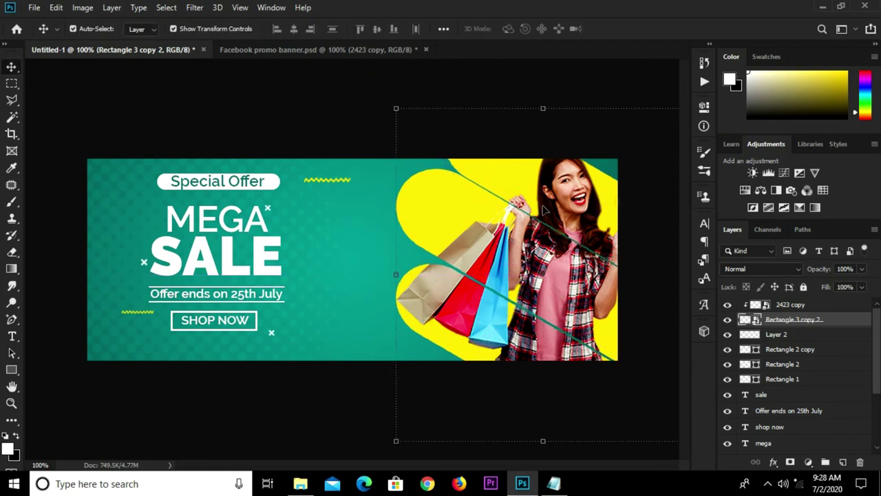
Move the model photo left and down within the enlarged shape.
{"action": "left_click", "coordinate": [498, 137]}
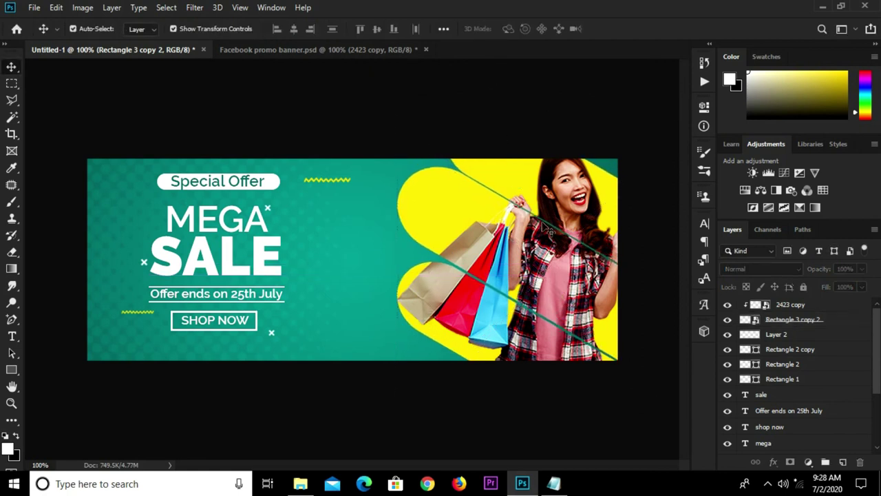
{"action": "left_click_drag", "start_coordinate": [549, 229], "coordinate": [534, 256]}
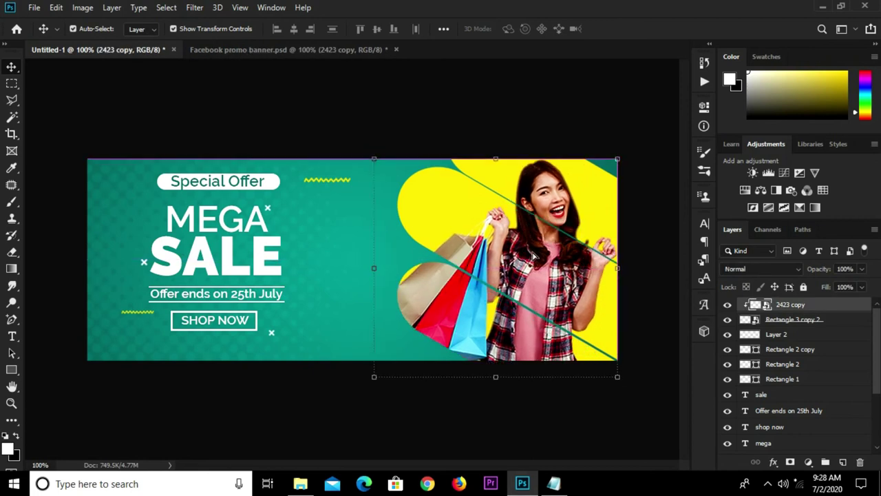
{"action": "left_click", "coordinate": [514, 127]}
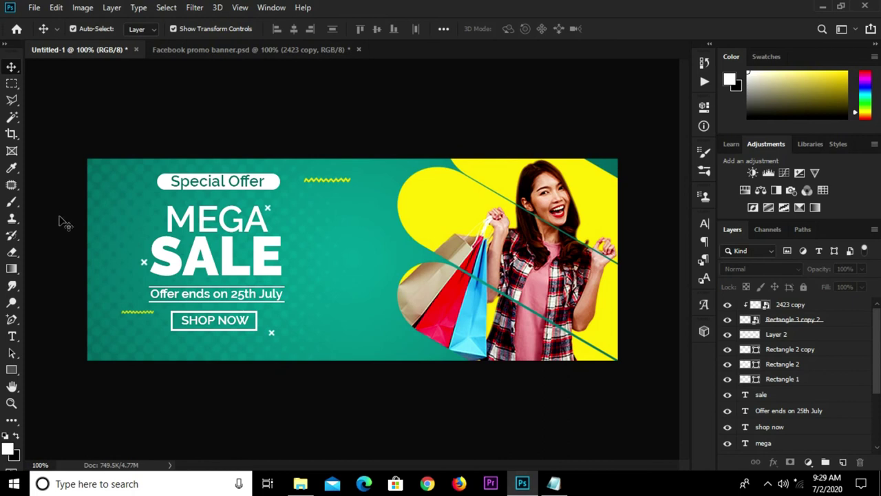
Draw a yellow-filled circle to the right of the MEGA SALE text.
{"action": "key", "text": "ctrl"}
{"action": "left_click", "coordinate": [11, 368]}
{"action": "left_click", "coordinate": [61, 392]}
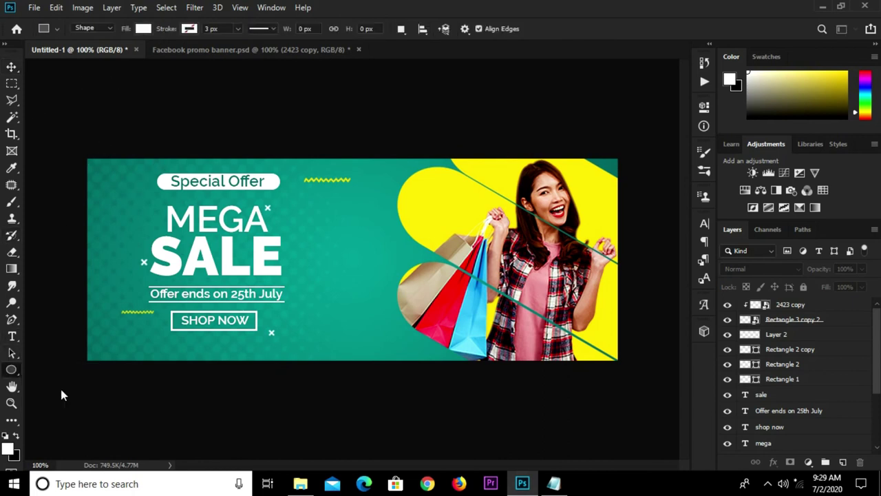
{"action": "scroll", "coordinate": [331, 230], "scroll_direction": "up", "scroll_amount": 1}
{"action": "left_click_drag", "start_coordinate": [307, 199], "coordinate": [383, 290]}
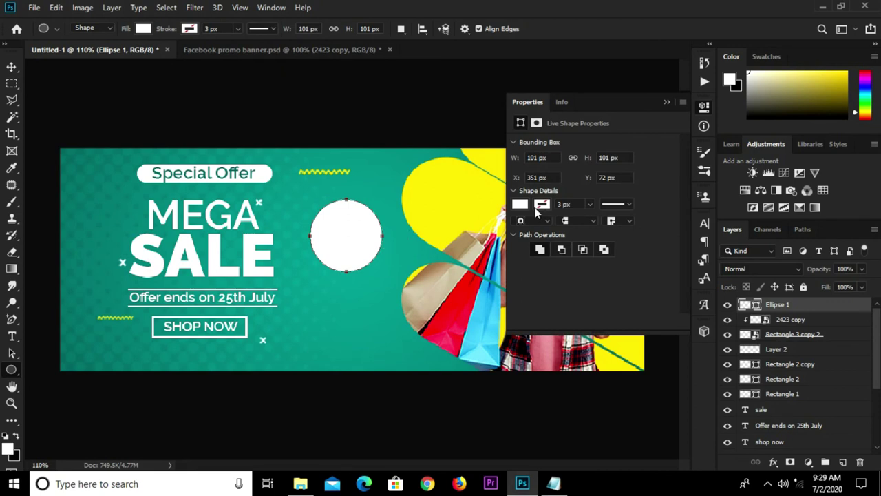
{"action": "left_click", "coordinate": [527, 205]}
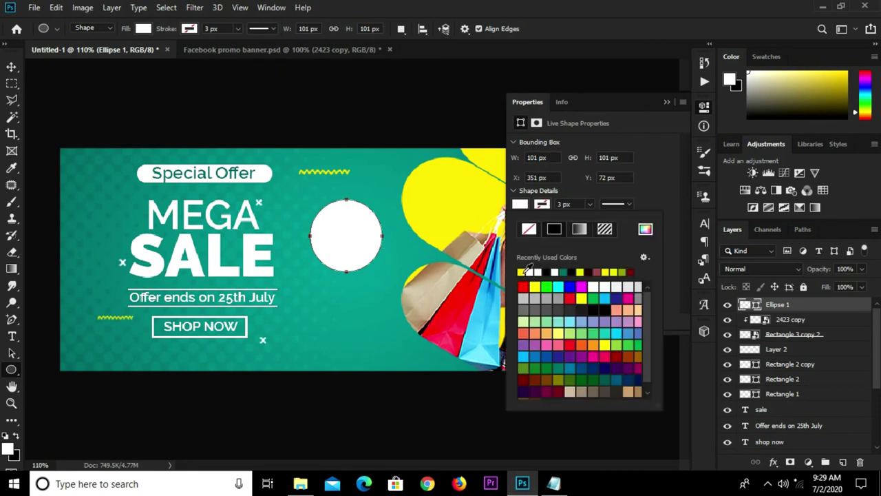
{"action": "left_click", "coordinate": [666, 104]}
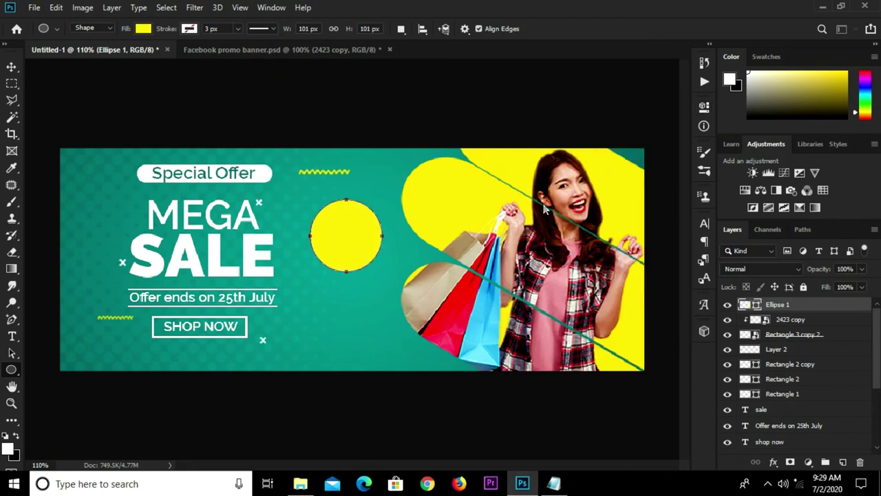
Duplicate the yellow circle and enlarge the copy around its centre.
{"action": "key", "text": "v"}
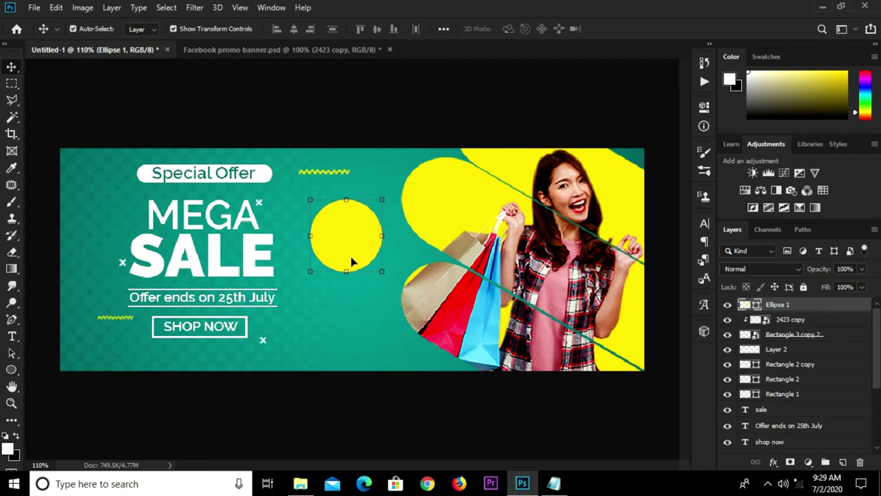
{"action": "key", "text": "ctrl+j"}
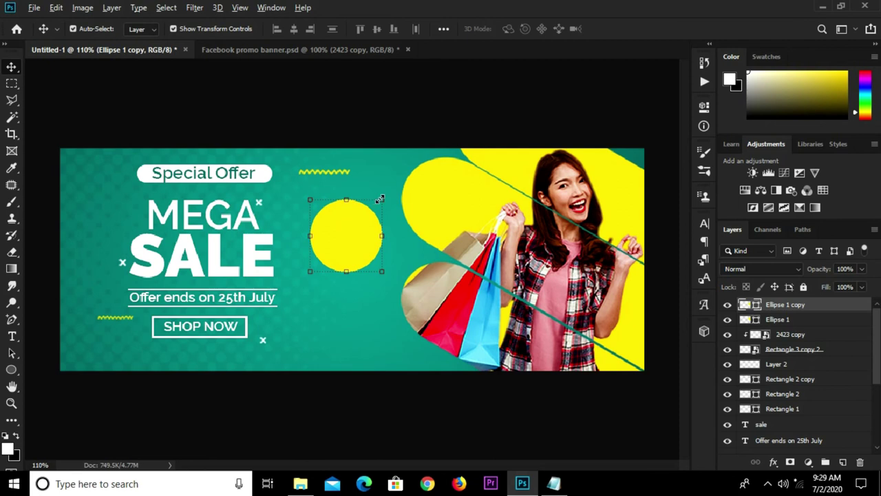
{"action": "key", "text": "ctrl+t"}
{"action": "left_click_drag", "start_coordinate": [381, 199], "coordinate": [389, 194]}
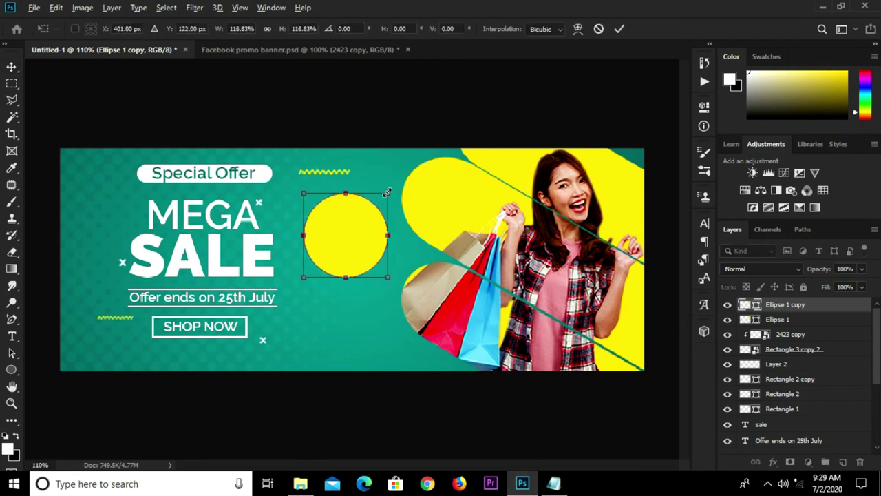
{"action": "left_click", "coordinate": [619, 28]}
Make the copy a no-fill ring with a yellow outline, sized snugly around the circle.
{"action": "left_click", "coordinate": [701, 112]}
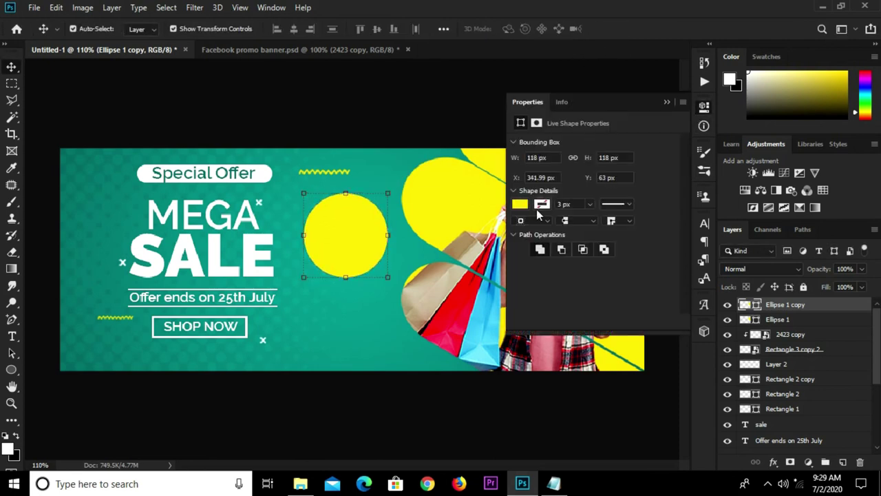
{"action": "left_click", "coordinate": [521, 203]}
{"action": "left_click", "coordinate": [530, 230]}
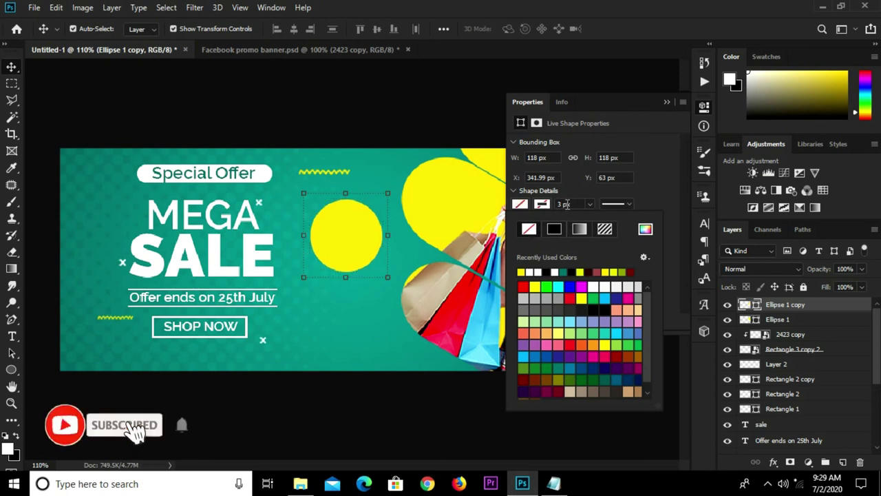
{"action": "left_click", "coordinate": [522, 272]}
{"action": "left_click", "coordinate": [666, 102]}
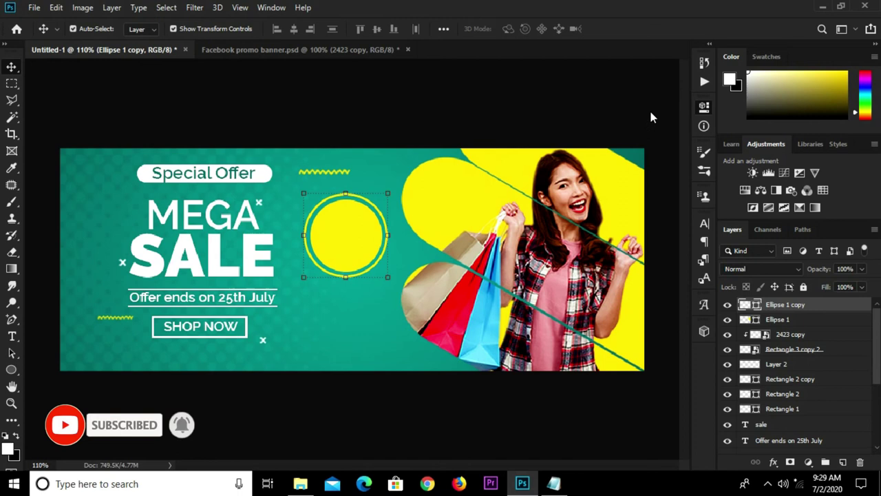
{"action": "scroll", "coordinate": [387, 196], "scroll_direction": "up", "scroll_amount": 1}
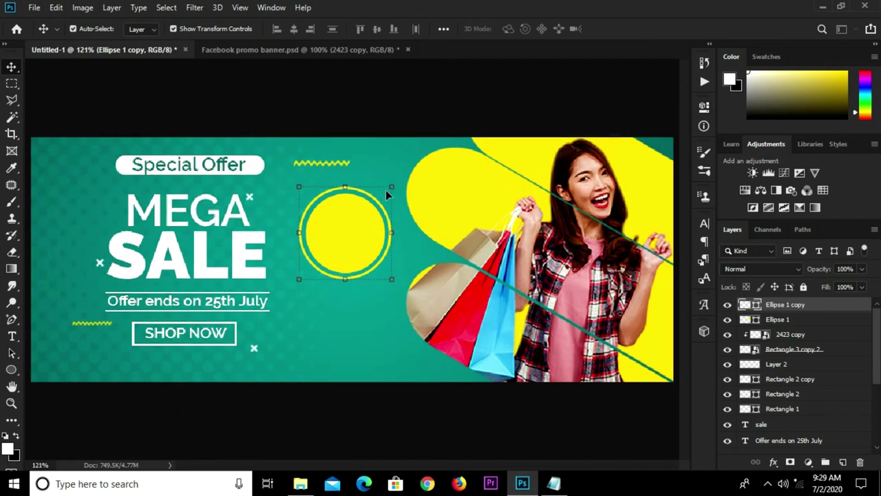
{"action": "key", "text": "ctrl+t"}
{"action": "left_click_drag", "start_coordinate": [391, 186], "coordinate": [390, 188]}
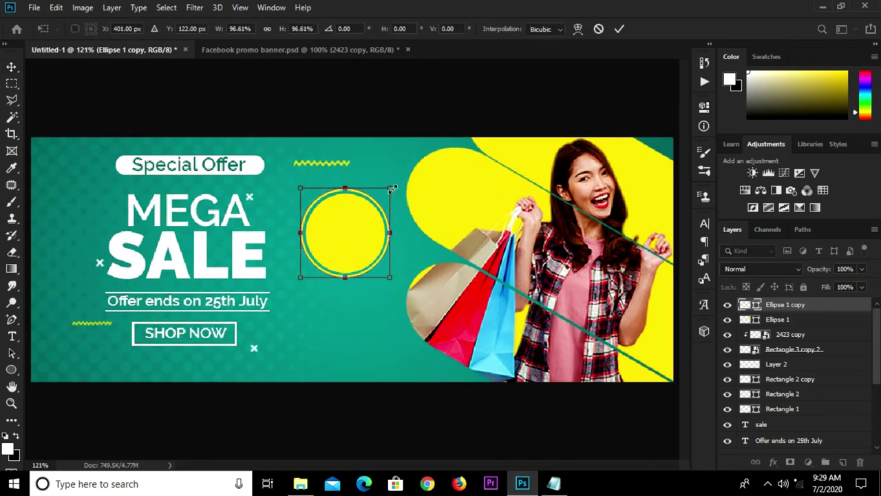
{"action": "key", "text": "Return"}
{"action": "key", "text": "ctrl+minus"}
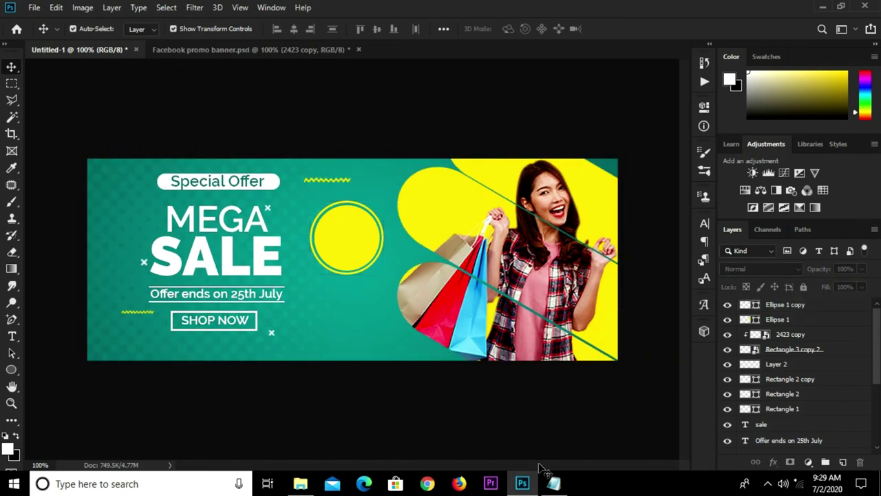
Copy the '50%' text from the banner notes in Notepad.
{"action": "left_click", "coordinate": [554, 483]}
{"action": "left_click", "coordinate": [308, 258]}
{"action": "left_click_drag", "start_coordinate": [305, 250], "coordinate": [265, 255]}
{"action": "right_click", "coordinate": [287, 251]}
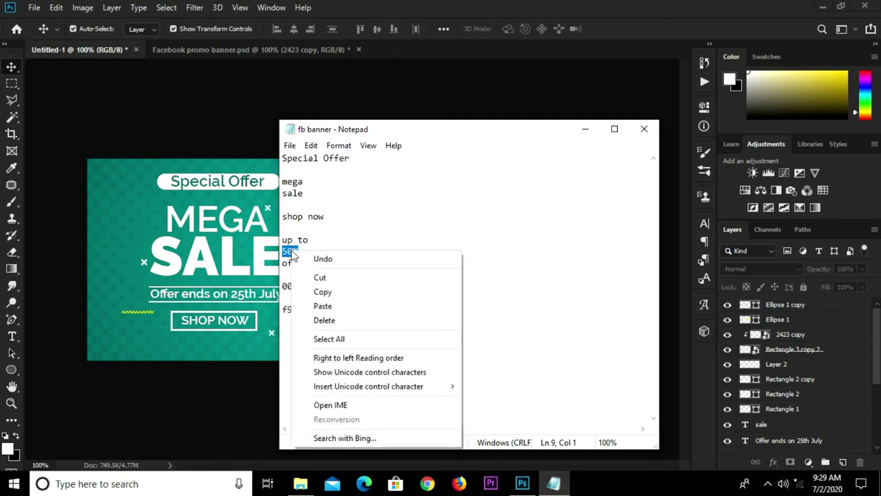
{"action": "left_click", "coordinate": [325, 292]}
Duplicate the MEGA heading and place the copy below the yellow circle.
{"action": "left_click", "coordinate": [267, 116]}
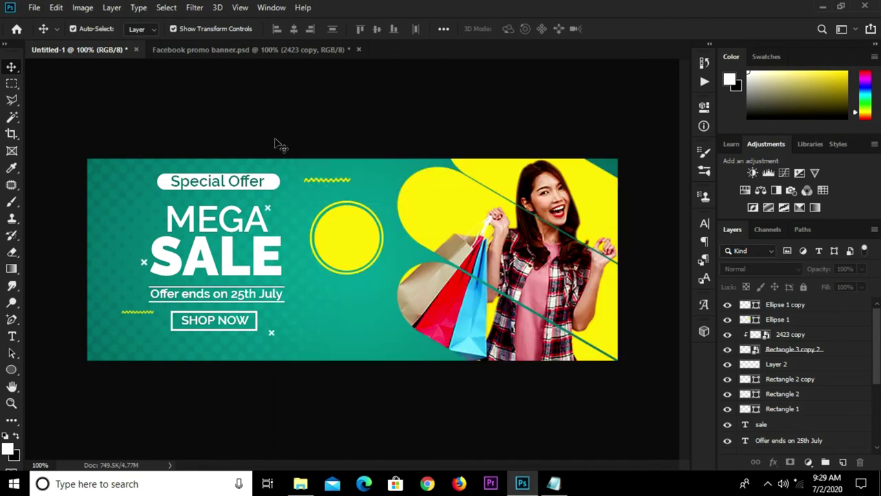
{"action": "left_click", "coordinate": [219, 218]}
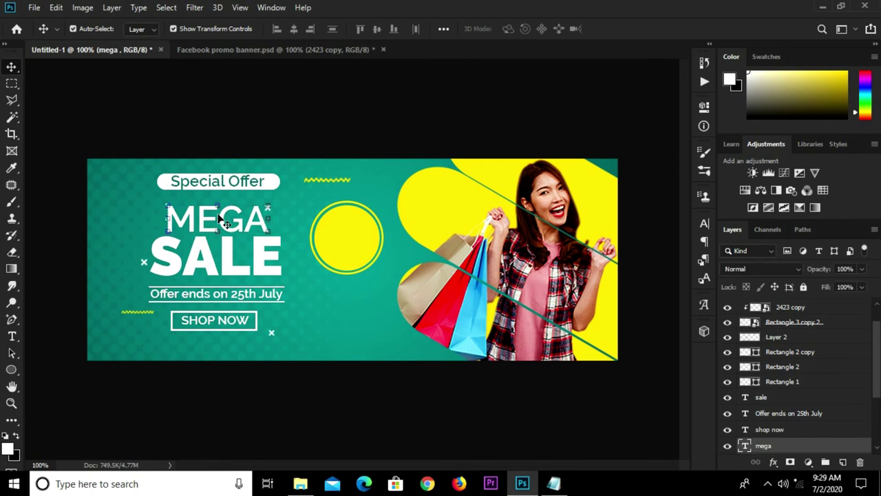
{"action": "left_click_drag", "start_coordinate": [222, 219], "coordinate": [317, 311]}
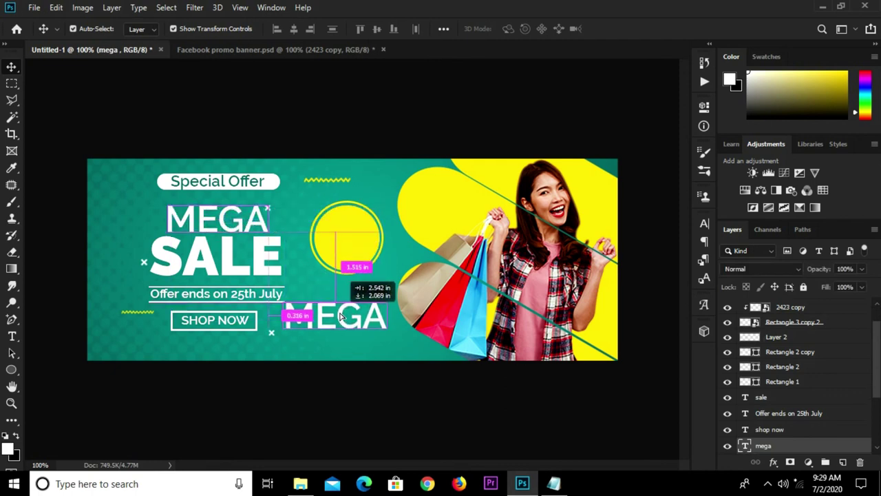
Replace the copied heading's text with '50%' and commit it.
{"action": "key", "text": "t"}
{"action": "left_click", "coordinate": [328, 311]}
{"action": "key", "text": "ctrl+a"}
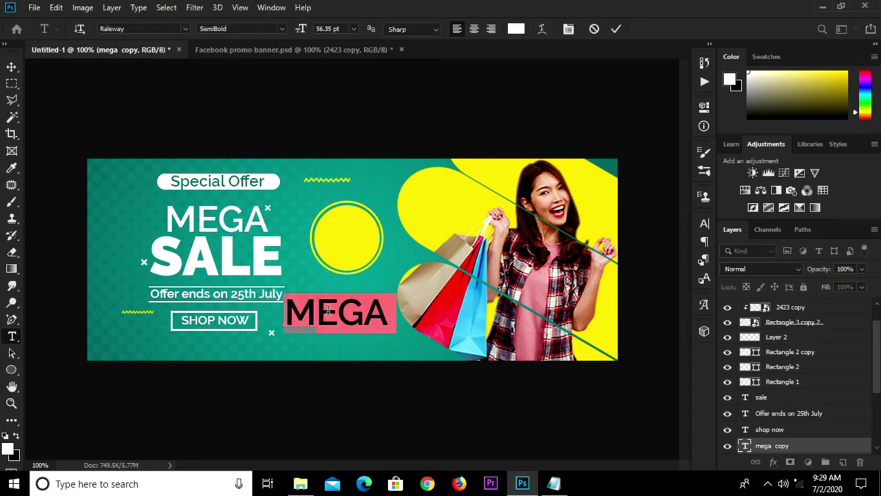
{"action": "left_click", "coordinate": [328, 311]}
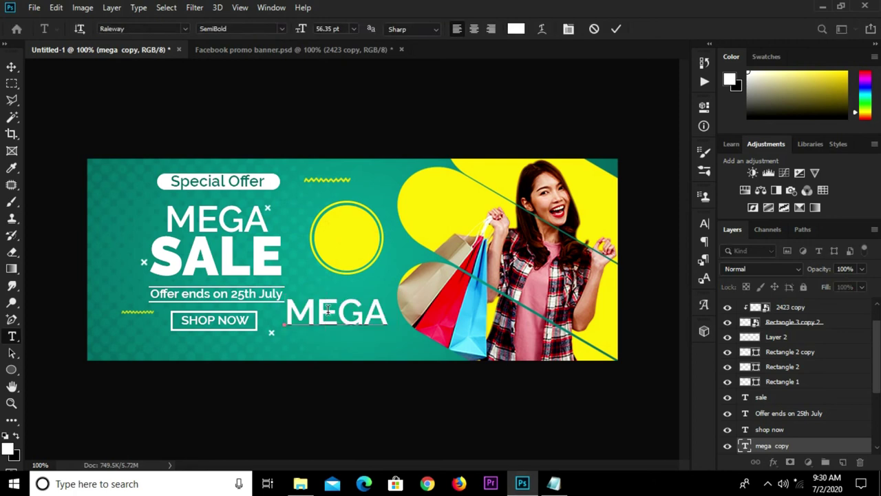
{"action": "type", "text": "50"}
{"action": "key", "text": "ctrl+a"}
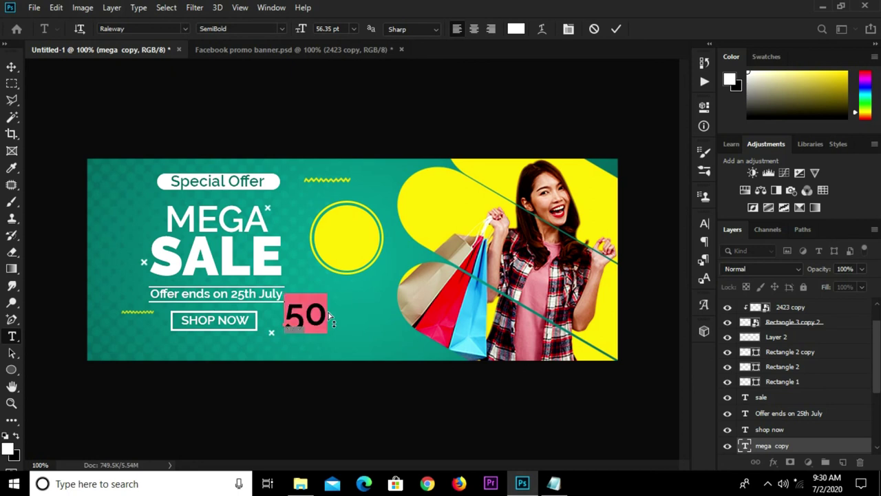
{"action": "left_click", "coordinate": [328, 311]}
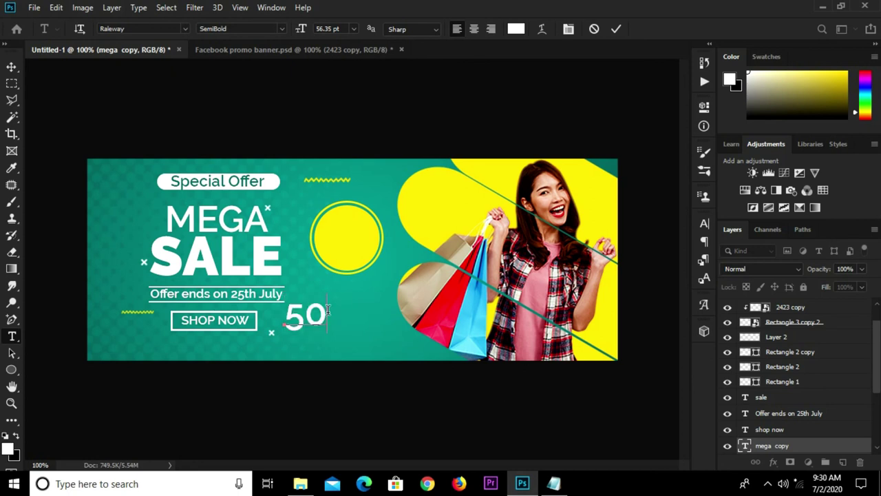
{"action": "type", "text": "%"}
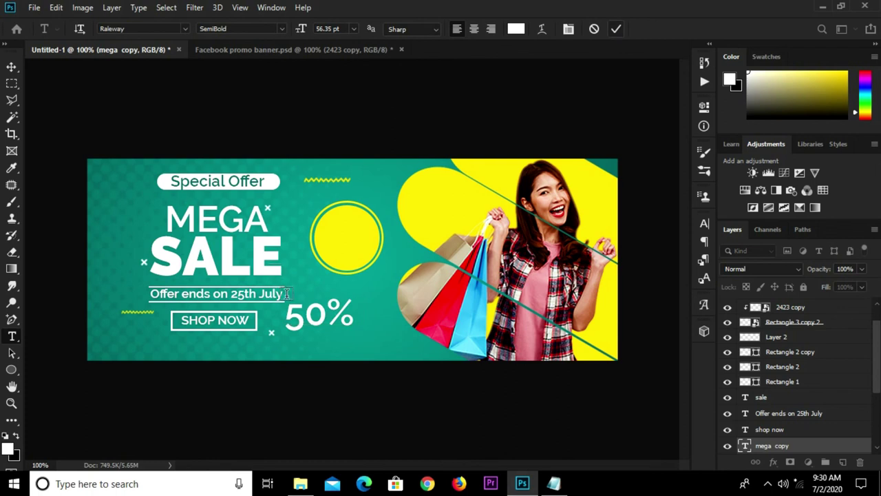
{"action": "key", "text": "ctrl+Return"}
Set the 50% text in the Accidental Presidency font and move it toward the circle.
{"action": "key", "text": "v"}
{"action": "left_click", "coordinate": [704, 223]}
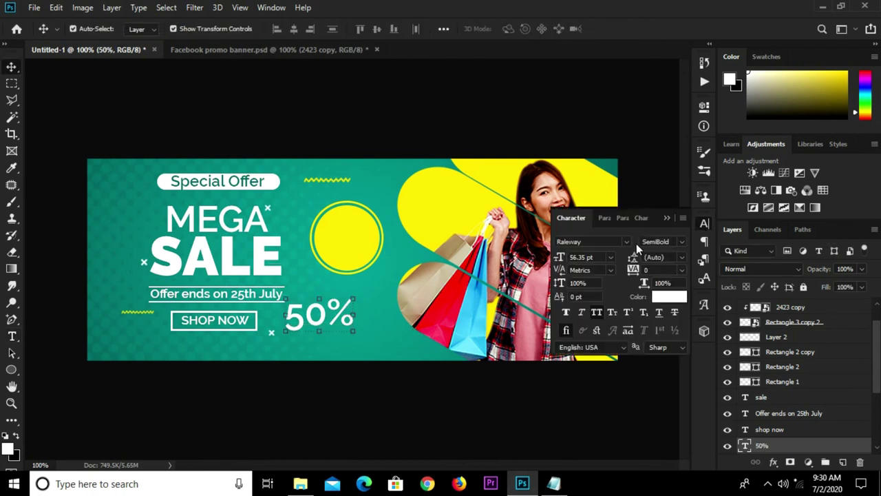
{"action": "left_click", "coordinate": [624, 242]}
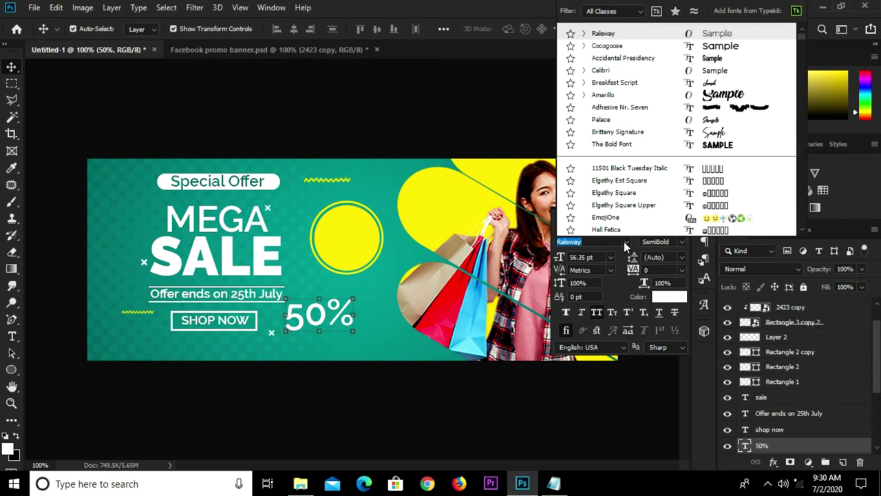
{"action": "left_click", "coordinate": [627, 59]}
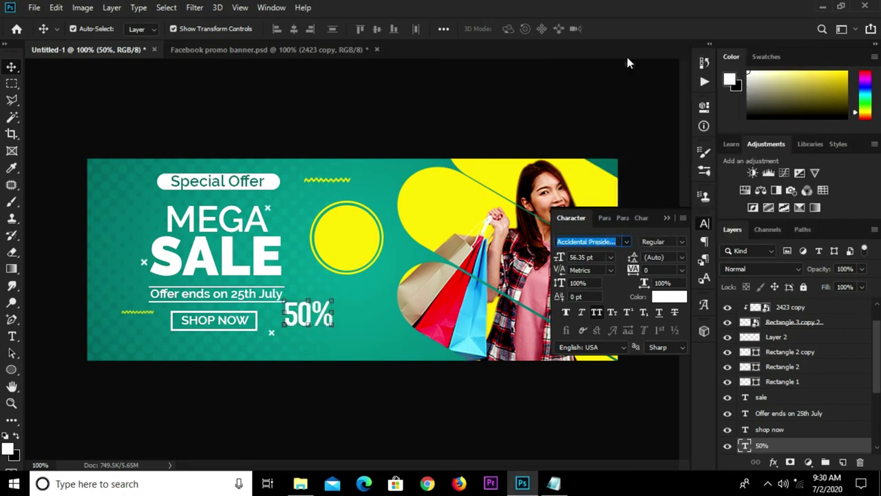
{"action": "left_click_drag", "start_coordinate": [311, 318], "coordinate": [340, 261]}
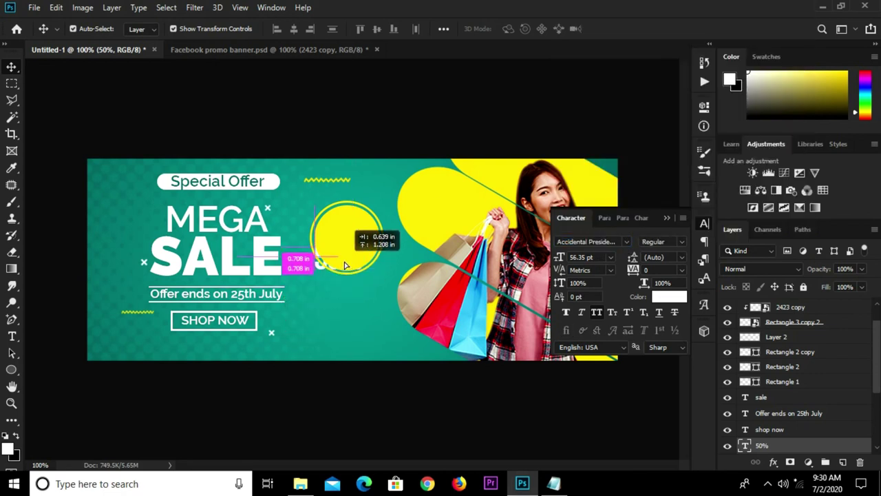
Colour the 50% text teal #036963, layer it above the ellipses, and centre it in the circle.
{"action": "left_click", "coordinate": [674, 299]}
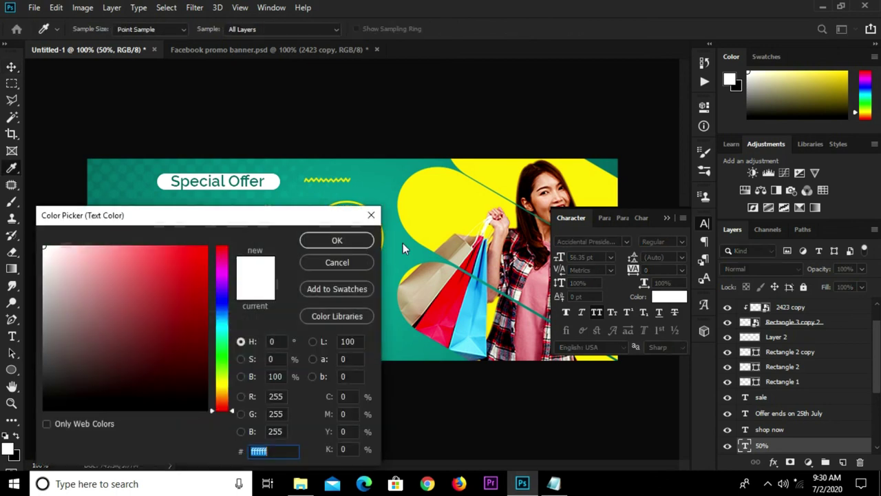
{"action": "left_click", "coordinate": [608, 160]}
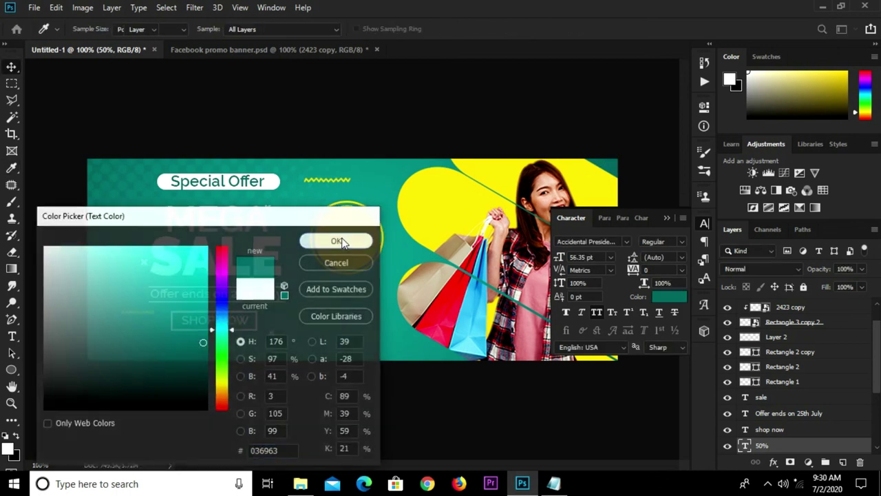
{"action": "left_click", "coordinate": [337, 240]}
{"action": "left_click_drag", "start_coordinate": [781, 451], "coordinate": [763, 300]}
{"action": "left_click", "coordinate": [667, 218]}
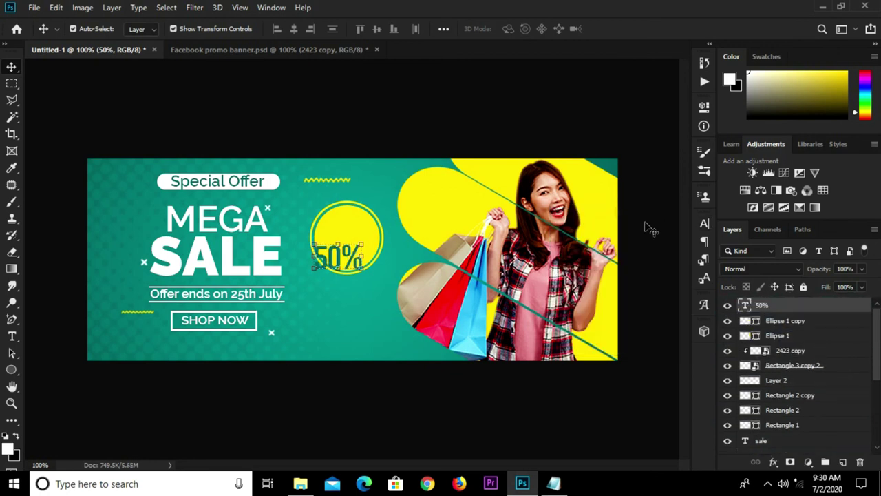
{"action": "left_click_drag", "start_coordinate": [328, 262], "coordinate": [344, 236]}
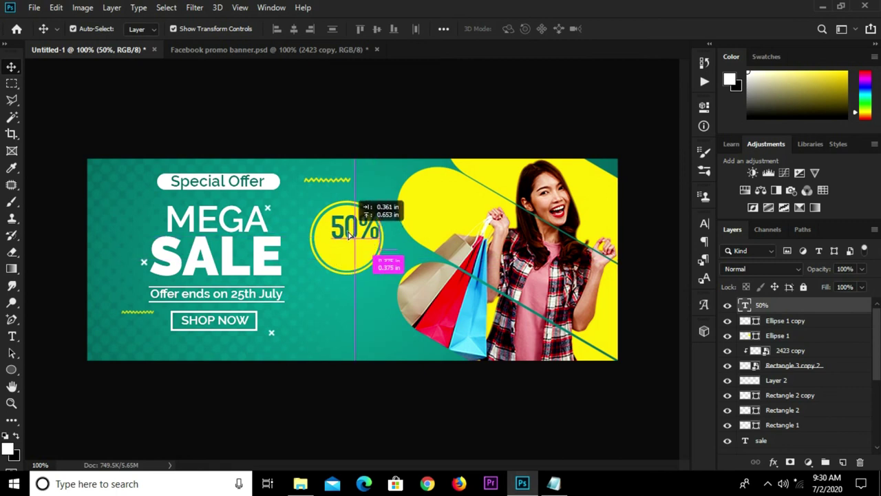
{"action": "left_click", "coordinate": [405, 125]}
Duplicate the 50% text just below itself and change the copy to read OFF.
{"action": "left_click", "coordinate": [346, 232]}
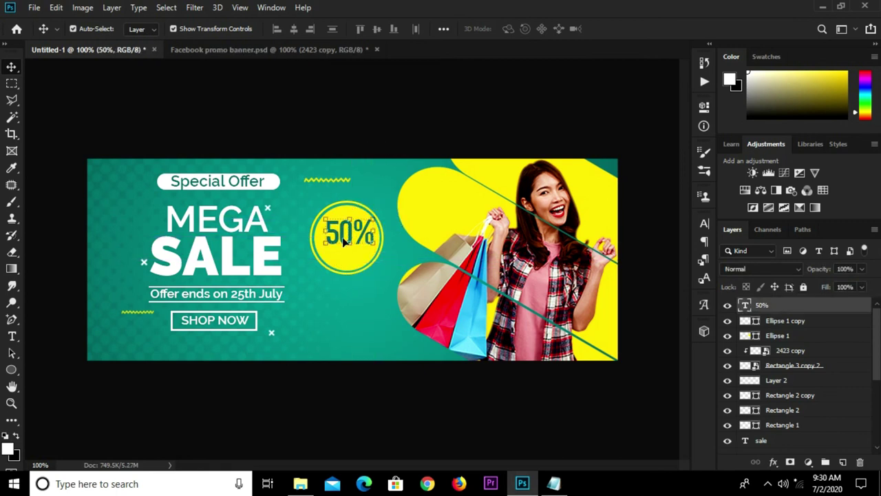
{"action": "key", "text": "ctrl+t"}
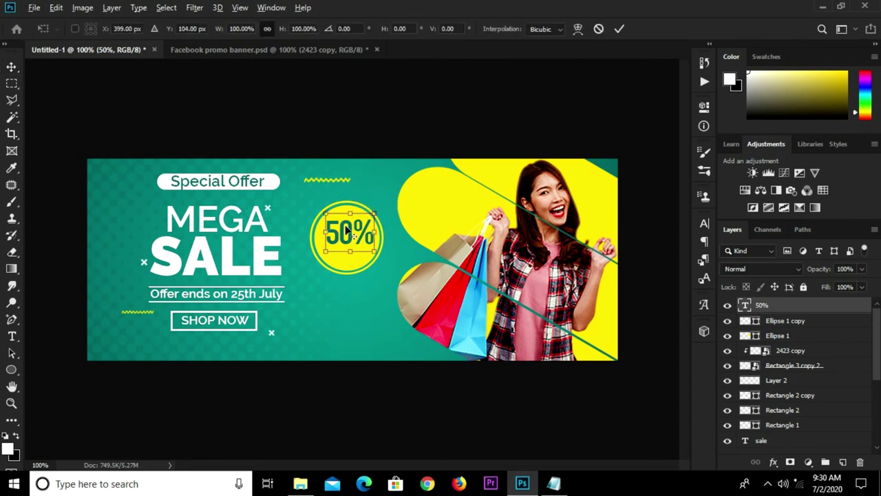
{"action": "key", "text": "Return"}
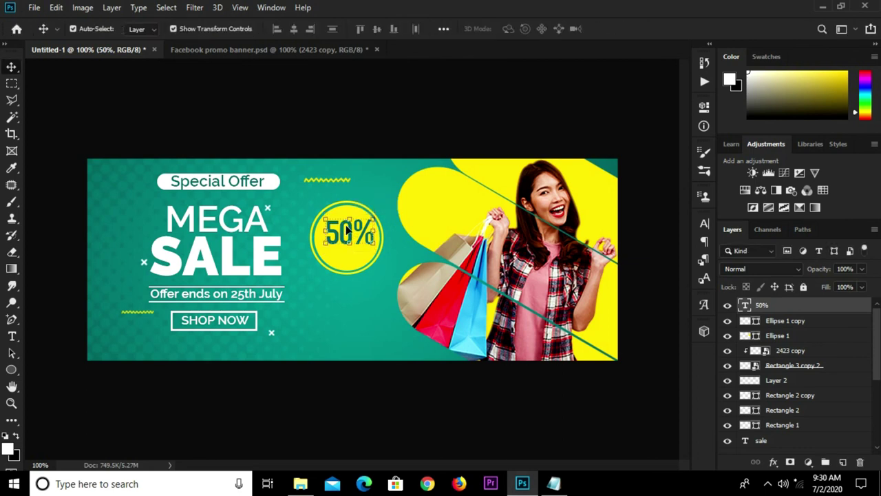
{"action": "left_click_drag", "start_coordinate": [353, 234], "coordinate": [351, 257]}
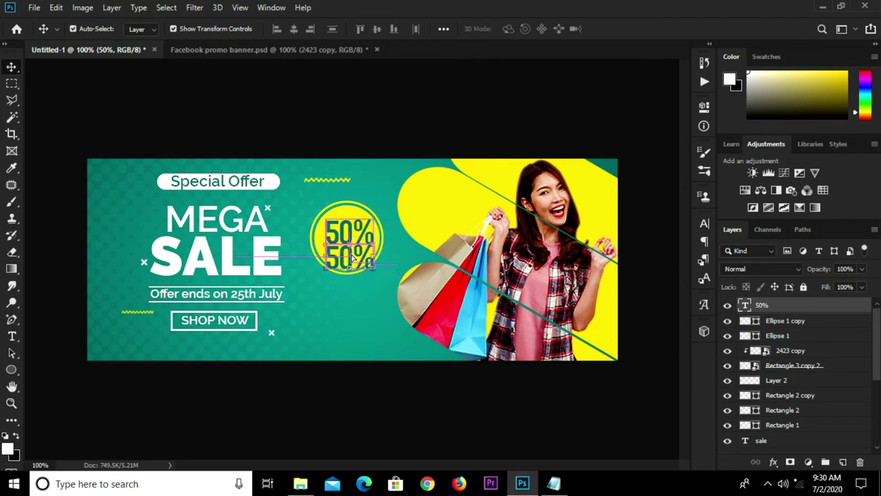
{"action": "key", "text": "t"}
{"action": "double_click", "coordinate": [349, 254]}
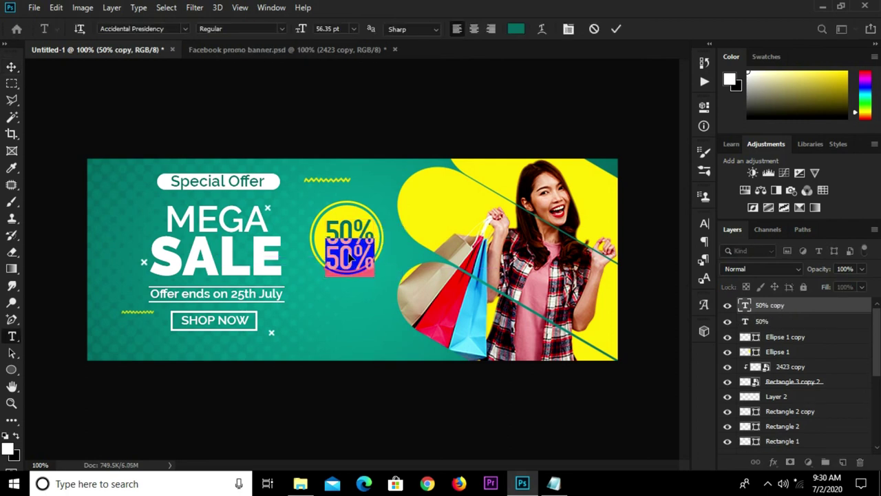
{"action": "type", "text": "OFF"}
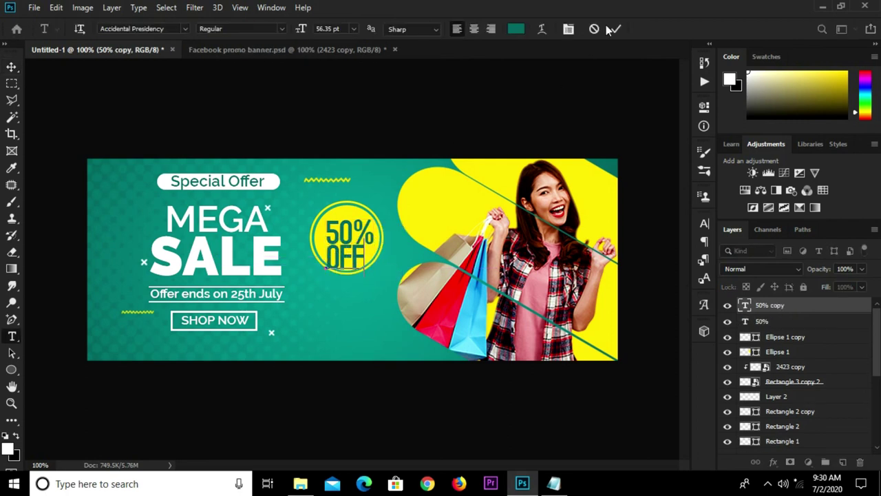
{"action": "left_click", "coordinate": [616, 28]}
Scale the OFF text to about 82% and position it just beneath 50% in the badge.
{"action": "key", "text": "v"}
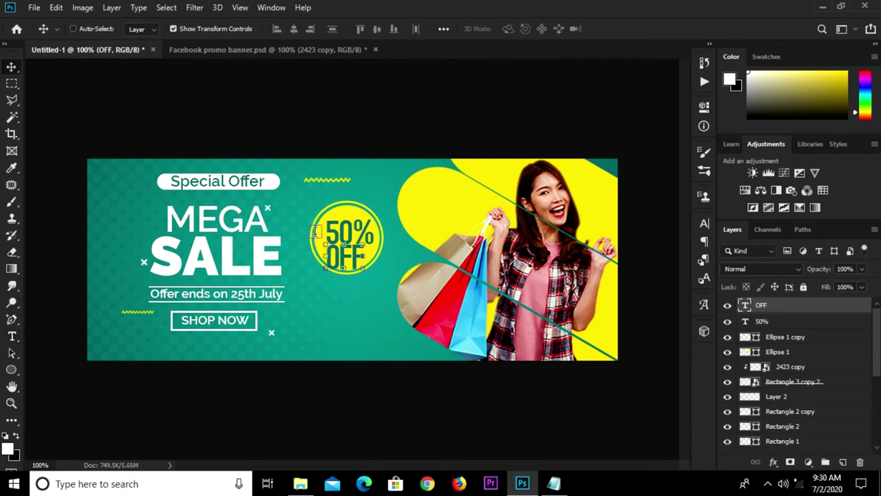
{"action": "key", "text": "ctrl+t"}
{"action": "left_click_drag", "start_coordinate": [323, 268], "coordinate": [349, 279]}
{"action": "key", "text": "Return"}
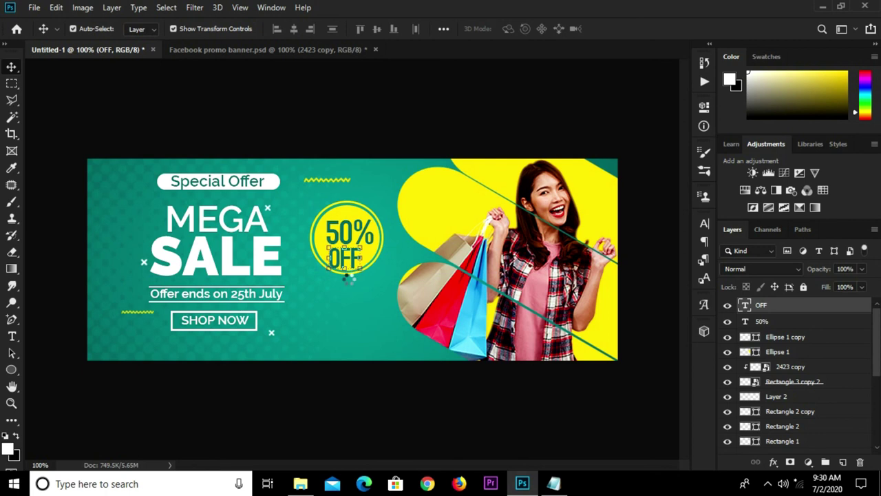
{"action": "key", "text": "Up"}
{"action": "key", "text": "Up"}
{"action": "key", "text": "Up"}
{"action": "key", "text": "Up"}
{"action": "key", "text": "Up"}
{"action": "key", "text": "Up"}
{"action": "key", "text": "Up"}
{"action": "key", "text": "Up"}
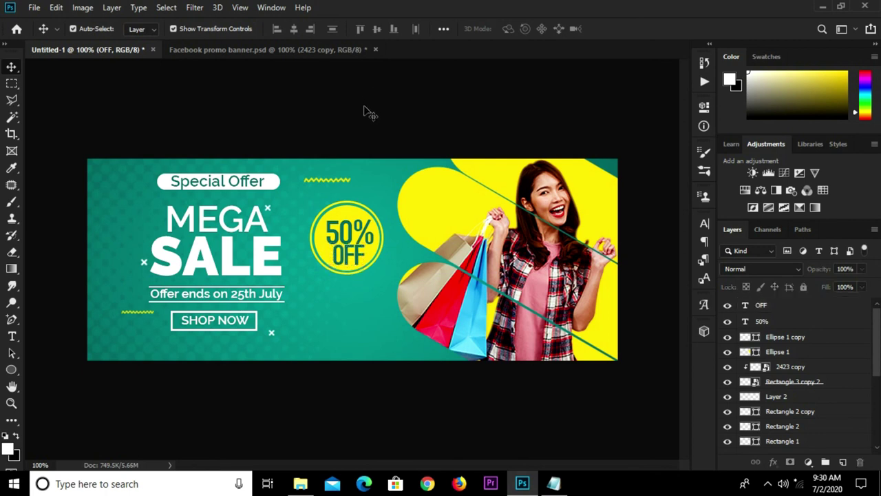
{"action": "left_click_drag", "start_coordinate": [344, 256], "coordinate": [346, 264]}
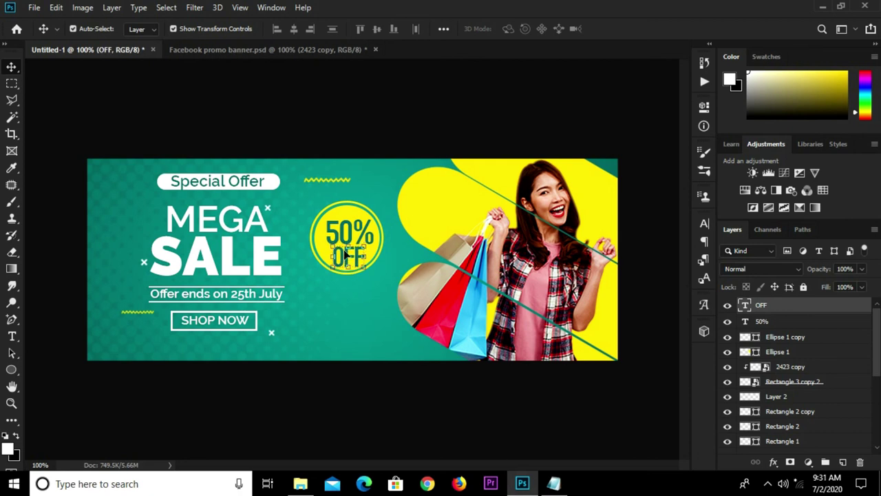
{"action": "left_click", "coordinate": [356, 122]}
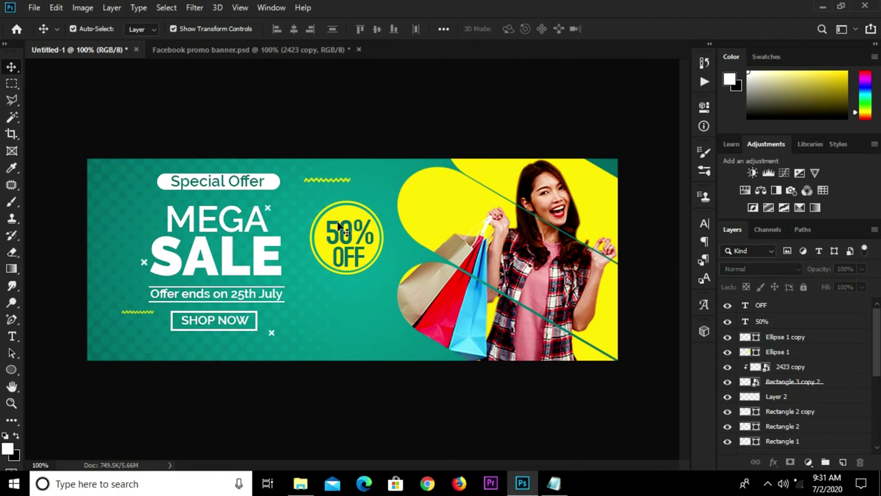
{"action": "left_click", "coordinate": [344, 260]}
{"action": "key", "text": "ctrl+t"}
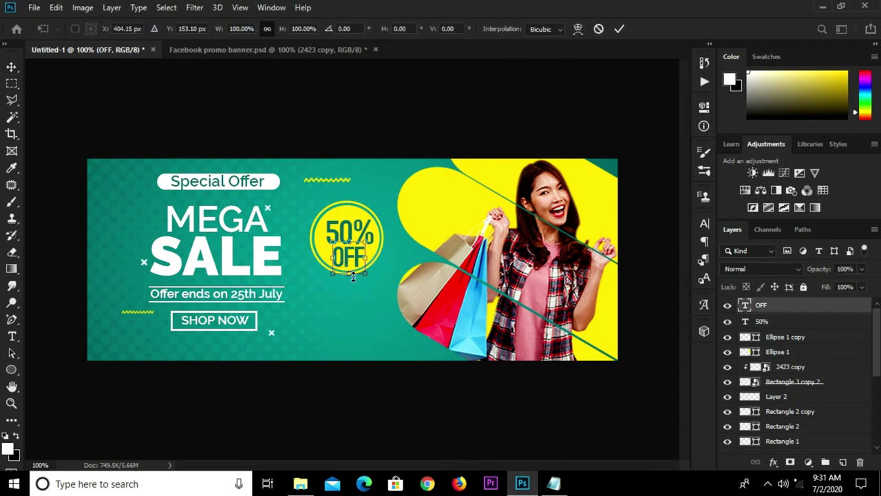
{"action": "left_click_drag", "start_coordinate": [349, 273], "coordinate": [350, 270]}
{"action": "key", "text": "Return"}
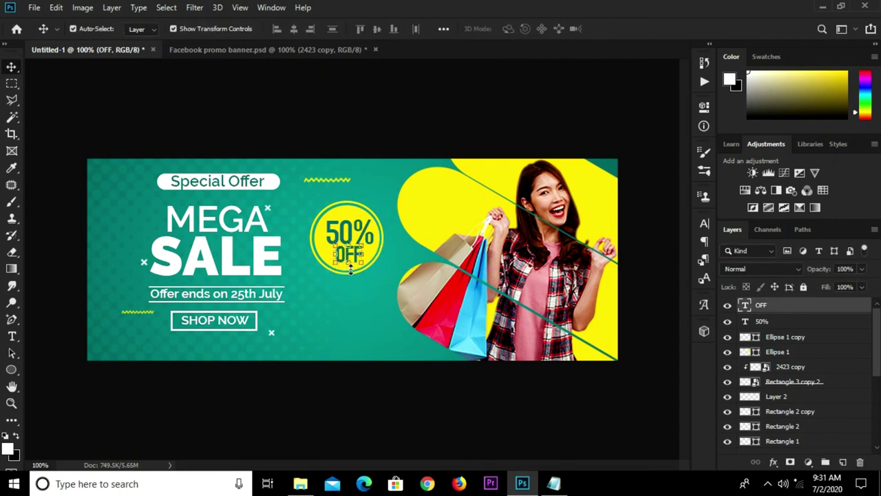
{"action": "left_click", "coordinate": [374, 141]}
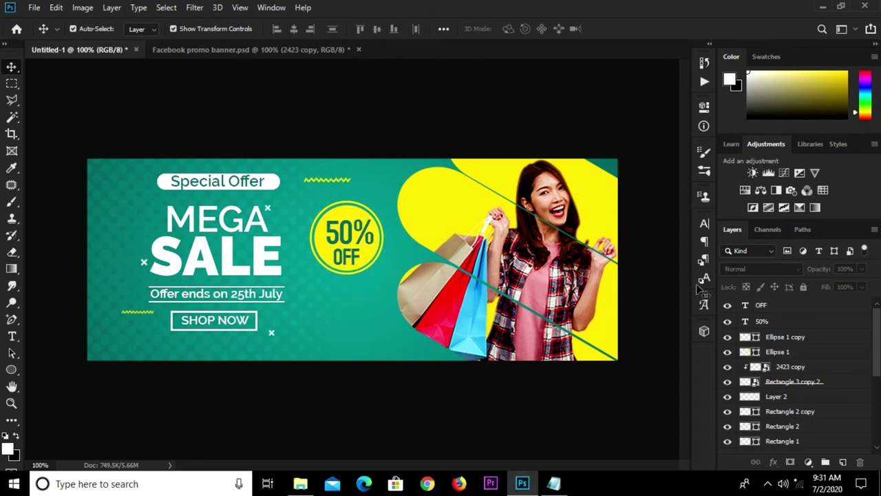
Group the four badge layers, OFF through Ellipse 1, into Group 1.
{"action": "left_click", "coordinate": [778, 352]}
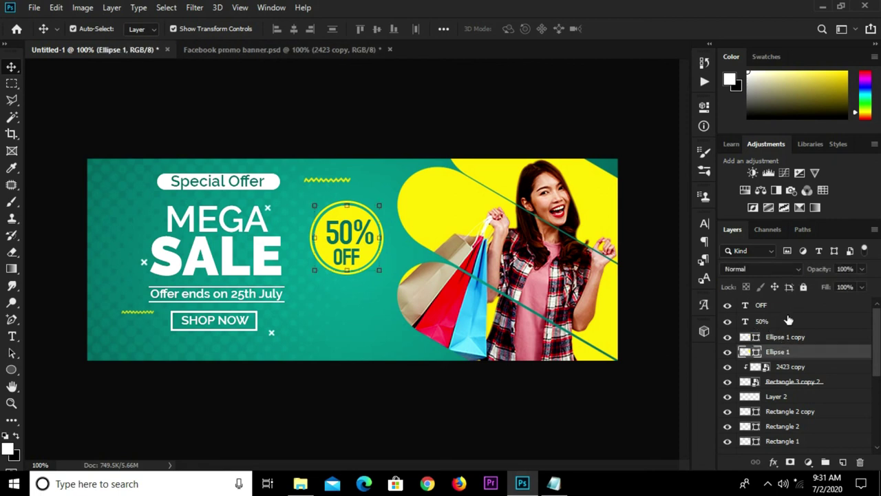
{"action": "left_click", "coordinate": [789, 307], "text": "shift"}
{"action": "key", "text": "ctrl+g"}
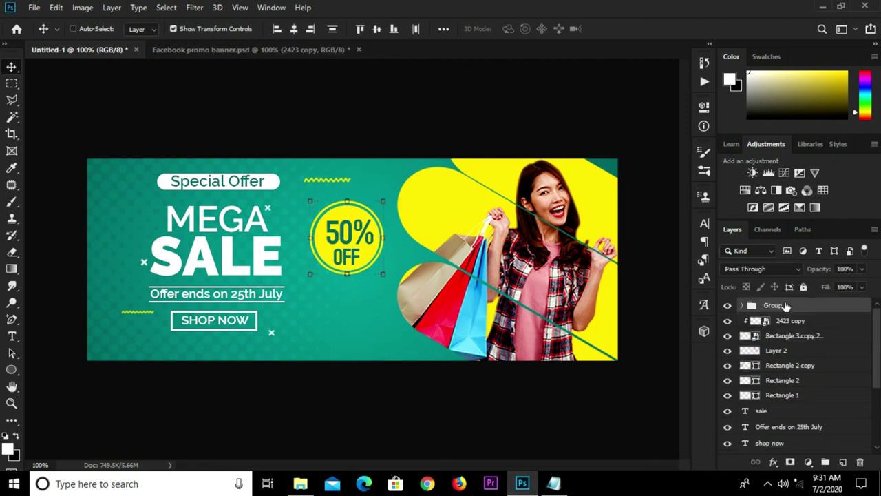
Tilt the badge group about 9 degrees and move it slightly lower on the banner.
{"action": "left_click", "coordinate": [728, 306]}
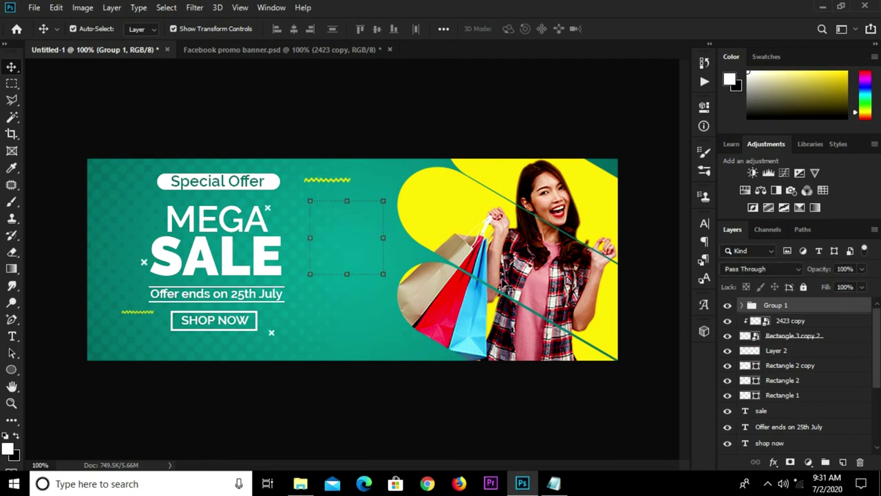
{"action": "left_click_drag", "start_coordinate": [385, 191], "coordinate": [351, 239]}
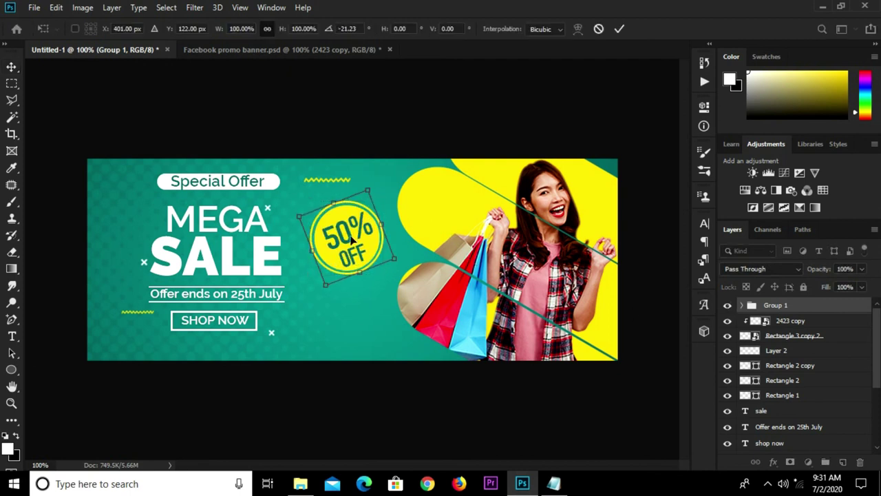
{"action": "left_click_drag", "start_coordinate": [386, 188], "coordinate": [408, 194]}
{"action": "left_click_drag", "start_coordinate": [348, 238], "coordinate": [352, 253]}
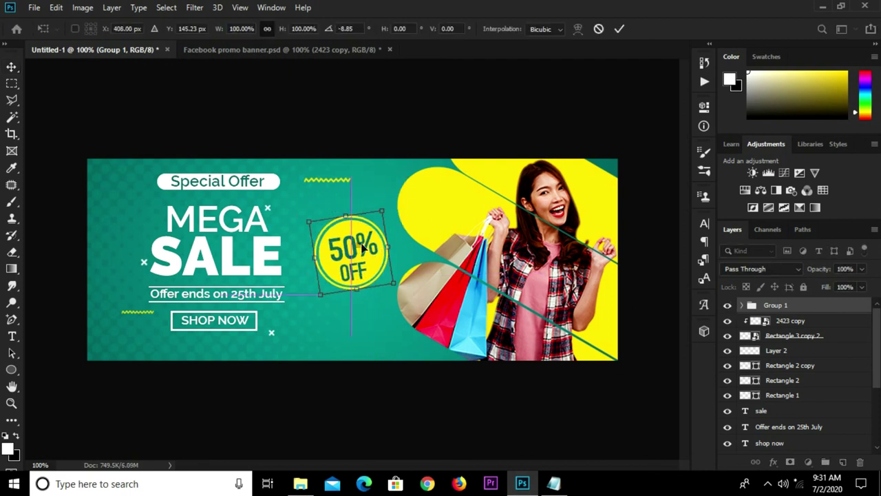
{"action": "left_click", "coordinate": [619, 29]}
{"action": "left_click", "coordinate": [411, 132]}
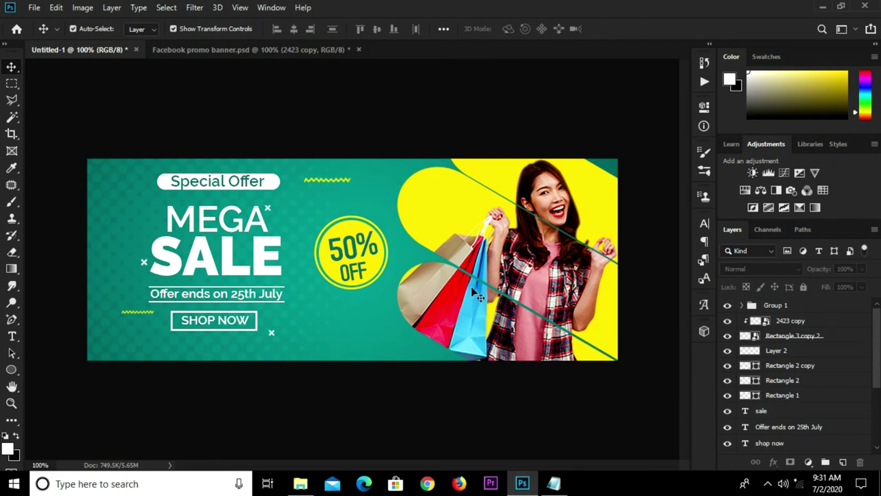
{"action": "key", "text": "ctrl"}
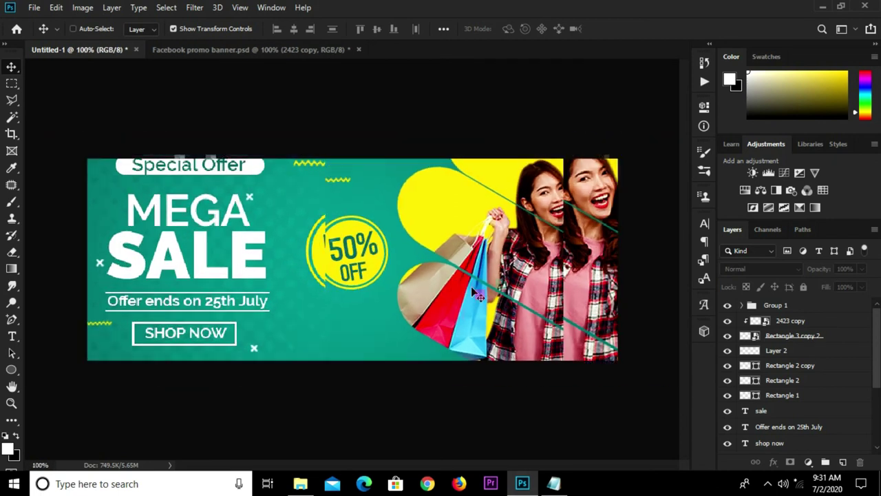
Shift the woman-with-shopping-bags photo (2423 copy) slightly to the right.
{"action": "left_click_drag", "start_coordinate": [485, 300], "coordinate": [509, 287]}
{"action": "left_click", "coordinate": [521, 130]}
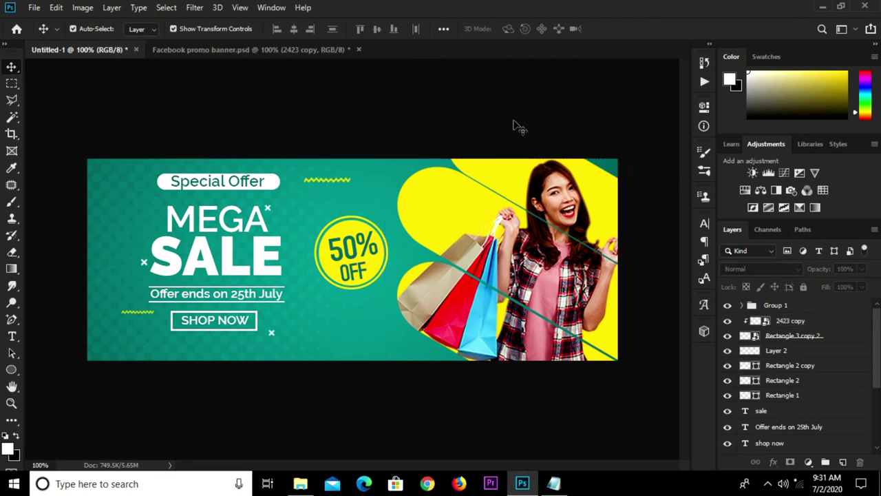
{"action": "scroll", "coordinate": [329, 352], "scroll_direction": "down", "scroll_amount": 1}
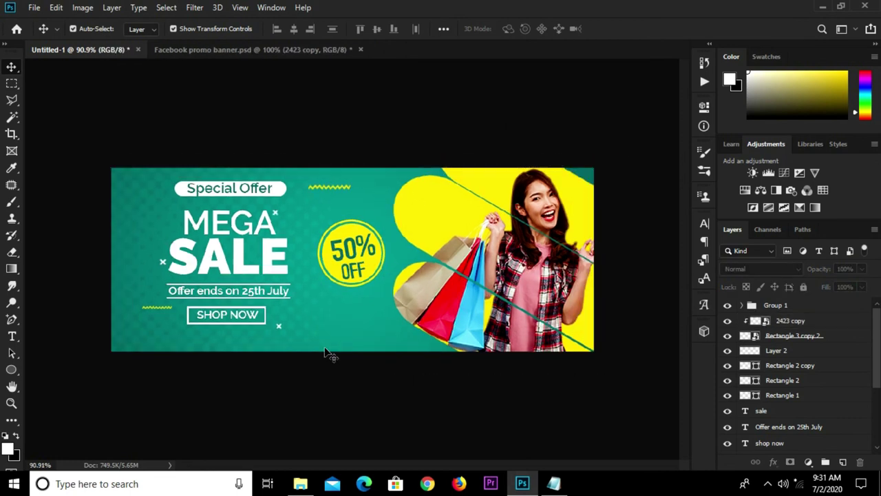
{"action": "scroll", "coordinate": [223, 315], "scroll_direction": "up", "scroll_amount": 1}
Nudge the shop now text and Rectangle 1 down, then view the banner at actual size.
{"action": "left_click", "coordinate": [227, 323]}
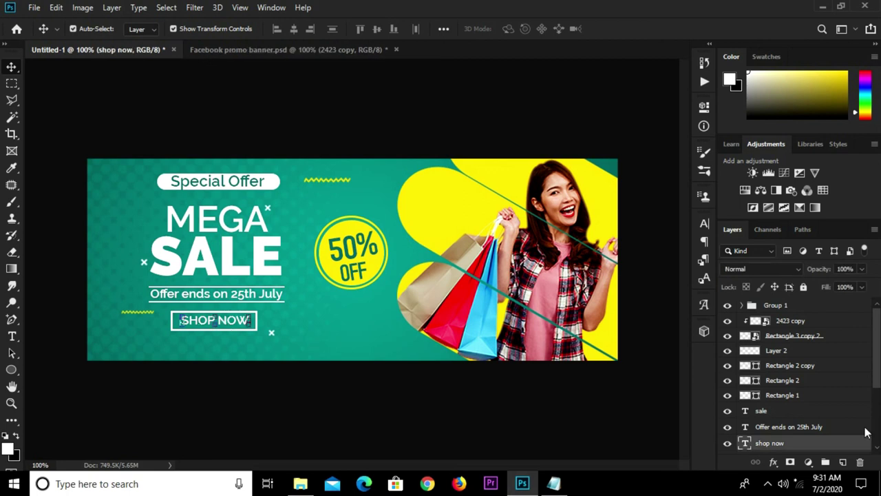
{"action": "left_click", "coordinate": [785, 397], "text": "ctrl"}
{"action": "key", "text": "Down"}
{"action": "key", "text": "Down"}
{"action": "key", "text": "Down"}
{"action": "key", "text": "Down"}
{"action": "key", "text": "Down"}
{"action": "key", "text": "Down"}
{"action": "key", "text": "Down"}
{"action": "key", "text": "Down"}
{"action": "left_click", "coordinate": [492, 436]}
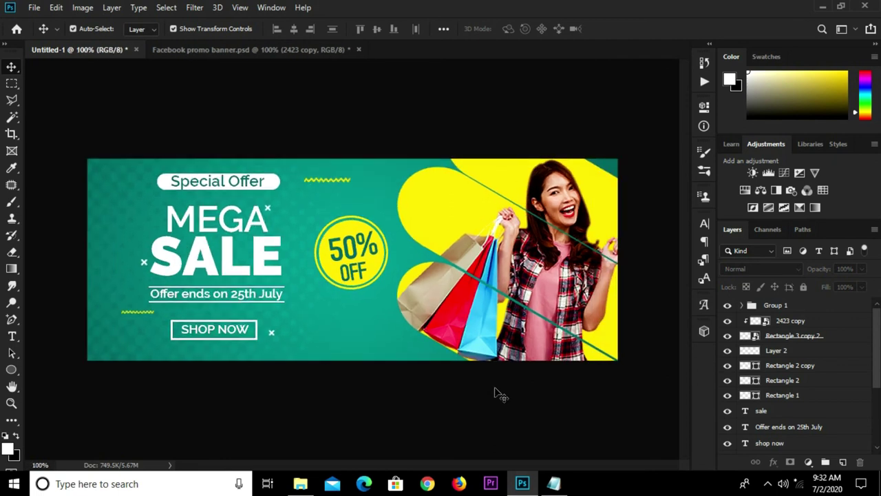
{"action": "key", "text": "ctrl"}
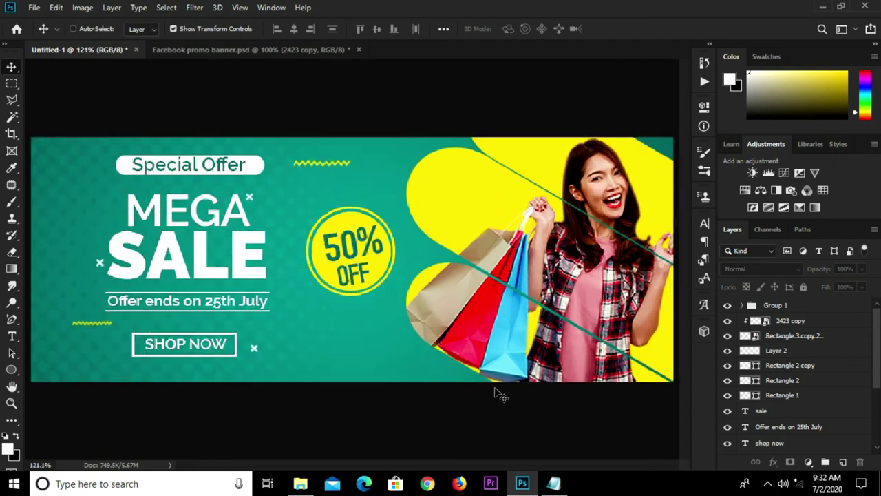
{"action": "key", "text": "ctrl+1"}
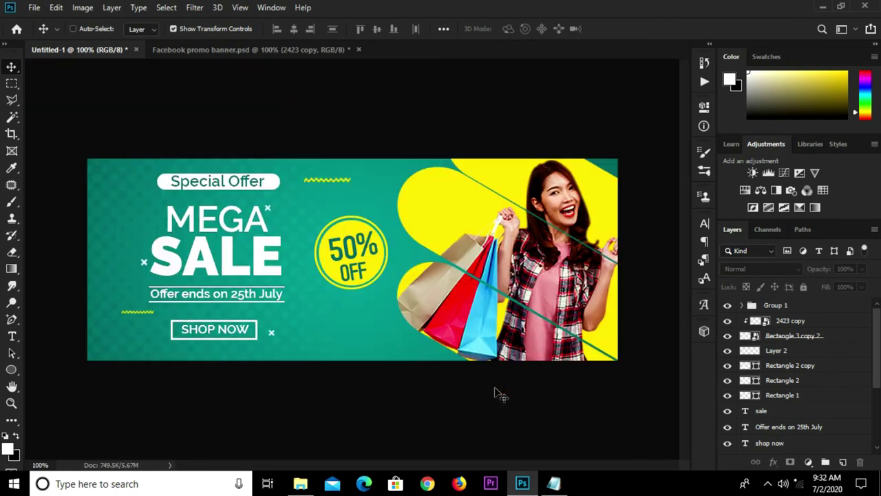